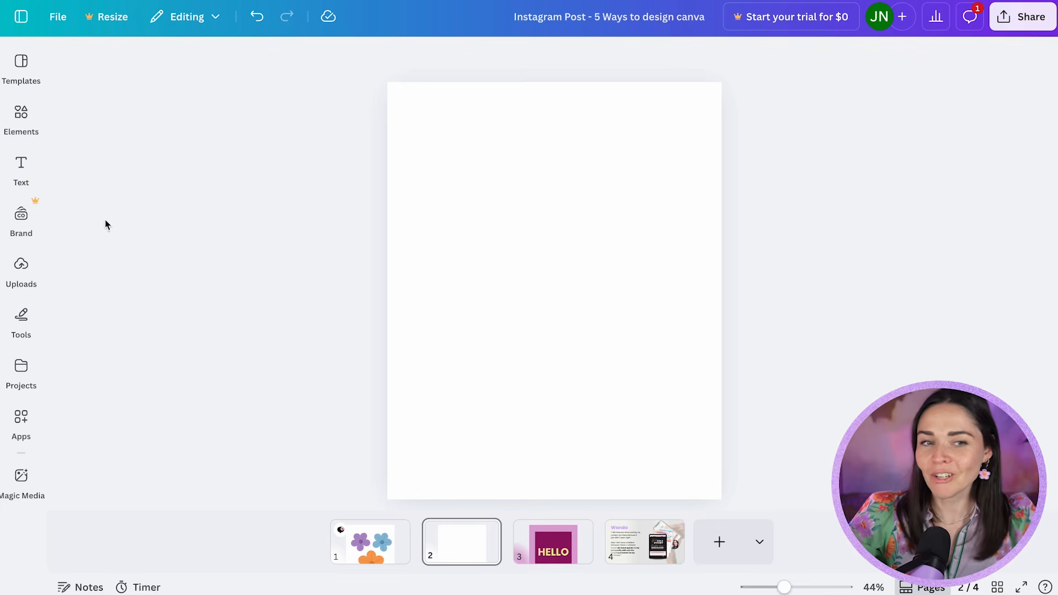
- Browse the stock photos in the elements library
left_click(28, 124)
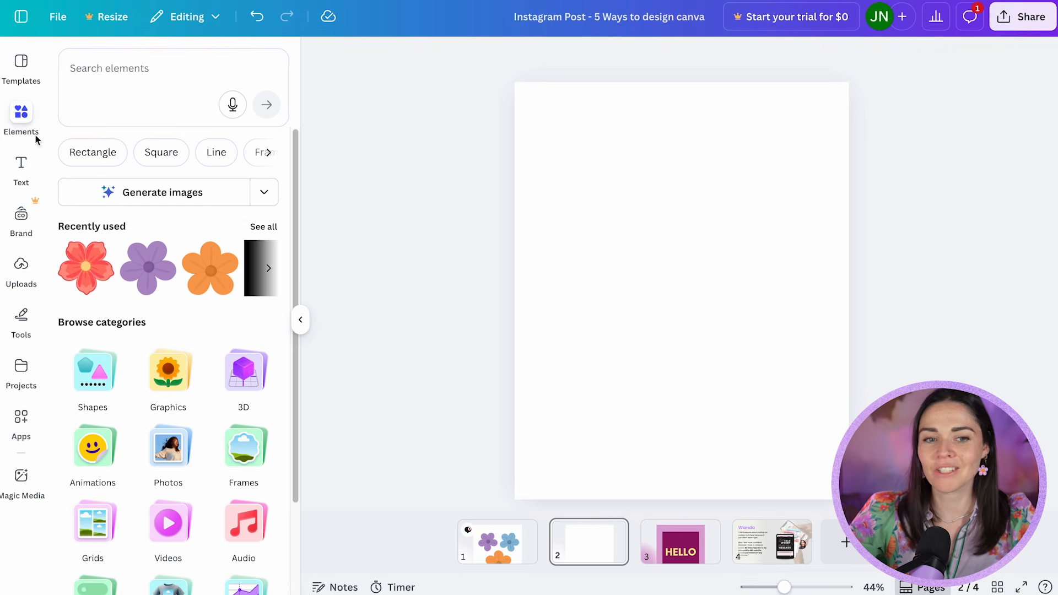
left_click(160, 448)
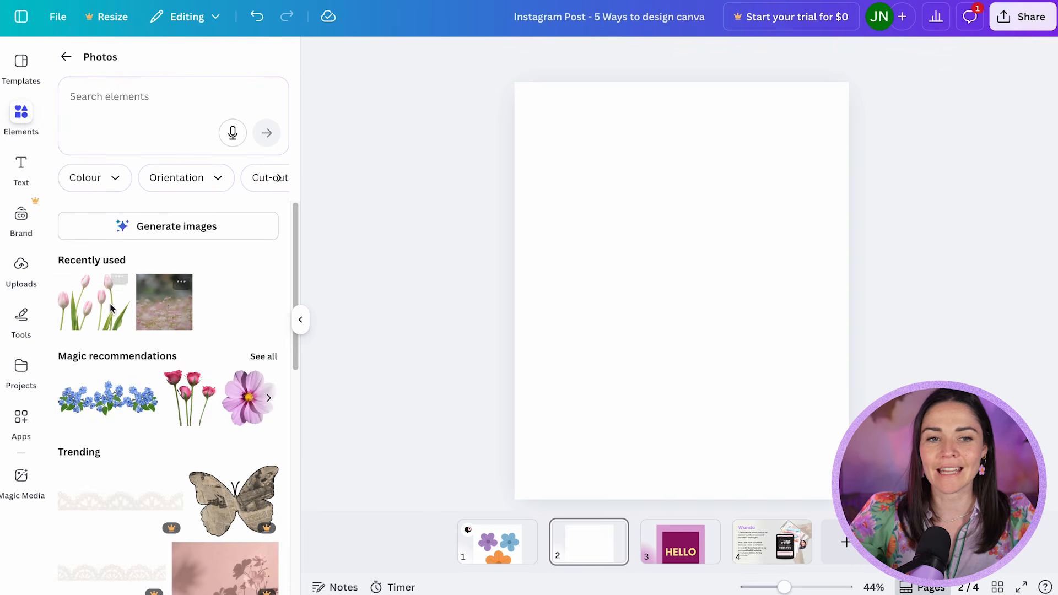
scroll(153, 325, "down", 5)
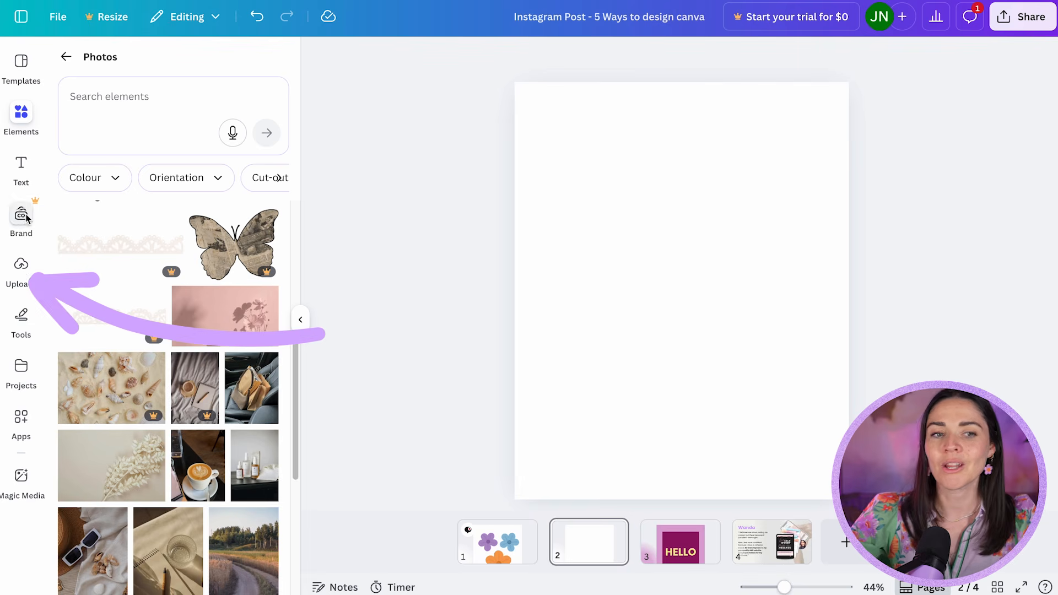
- Upload two portrait photo files to the uploads library and view the alternative upload sources
left_click(22, 268)
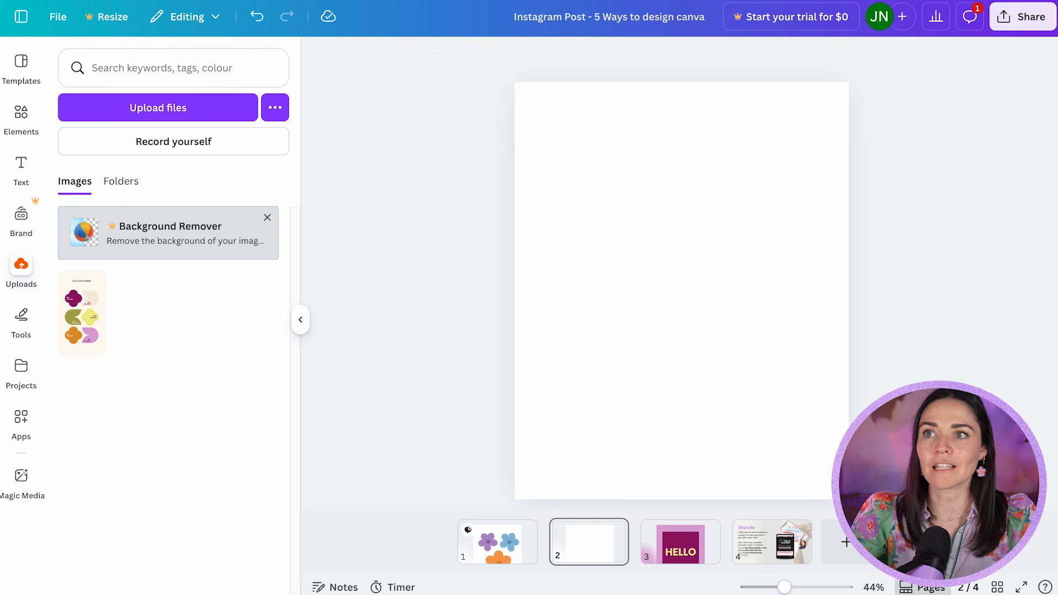
left_click_drag(0, 243, 216, 237)
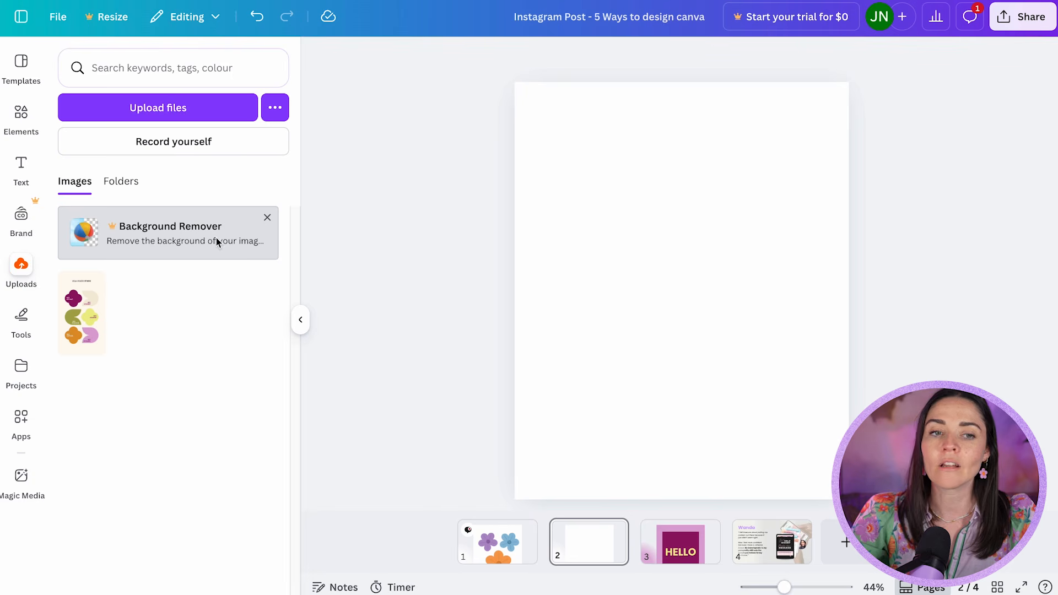
left_click(180, 109)
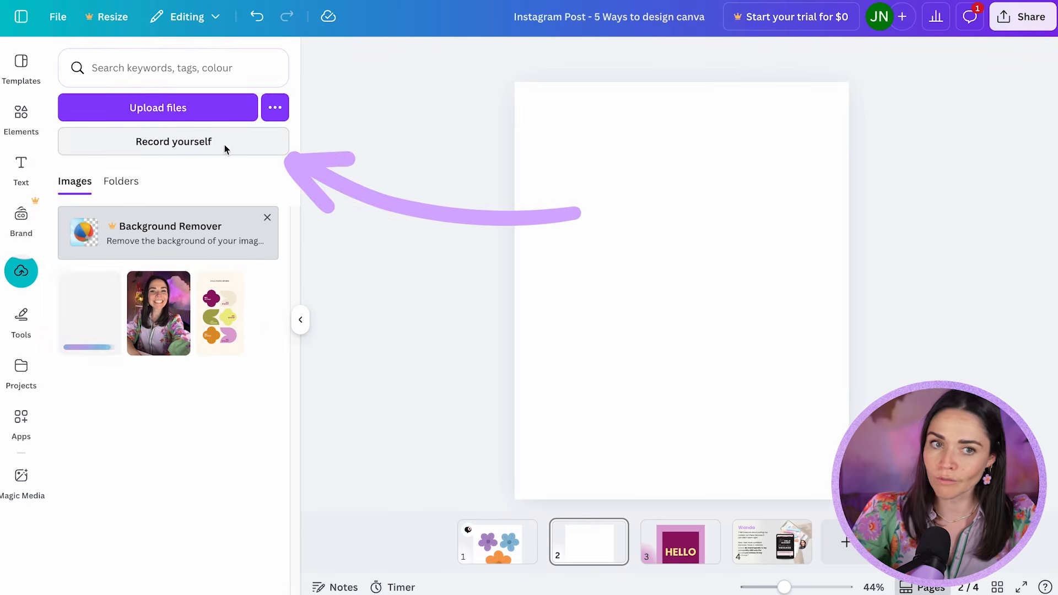
left_click(279, 108)
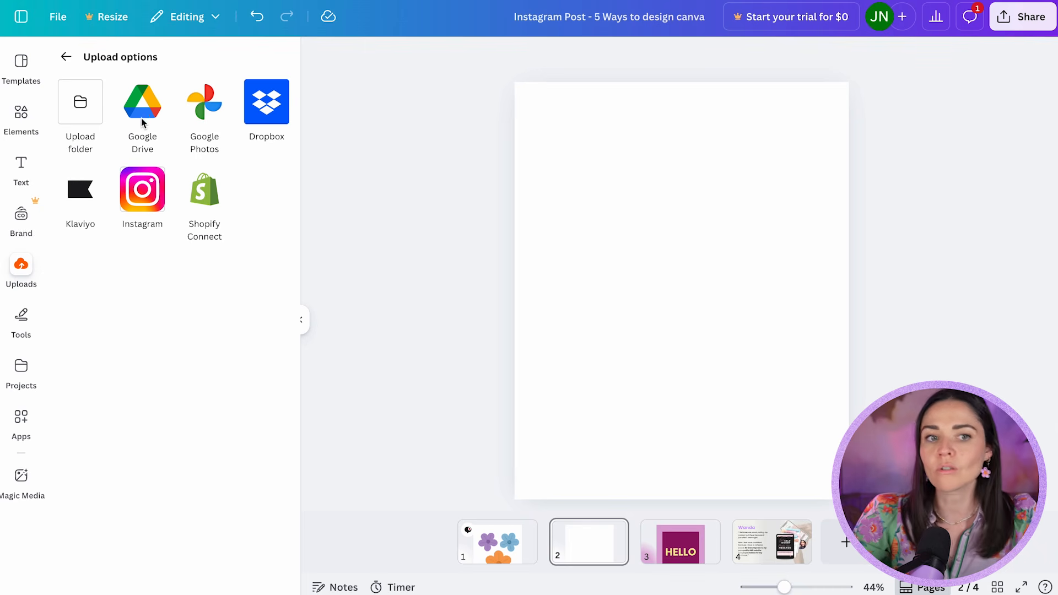
left_click(66, 57)
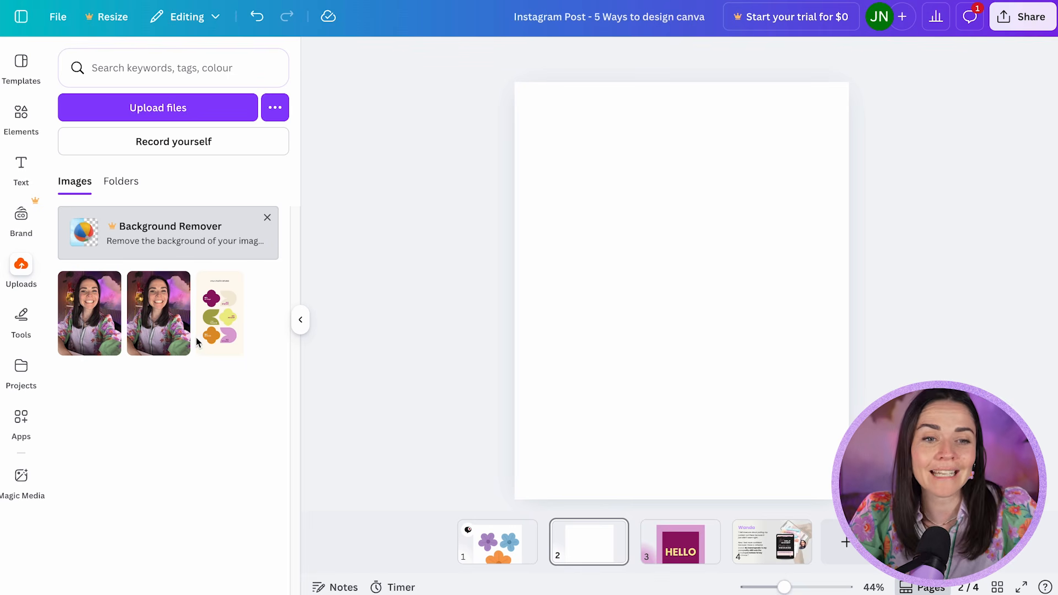
- Rename the second uploaded portrait to "Smiling" followed by the person's first name
mouse_move(172, 294)
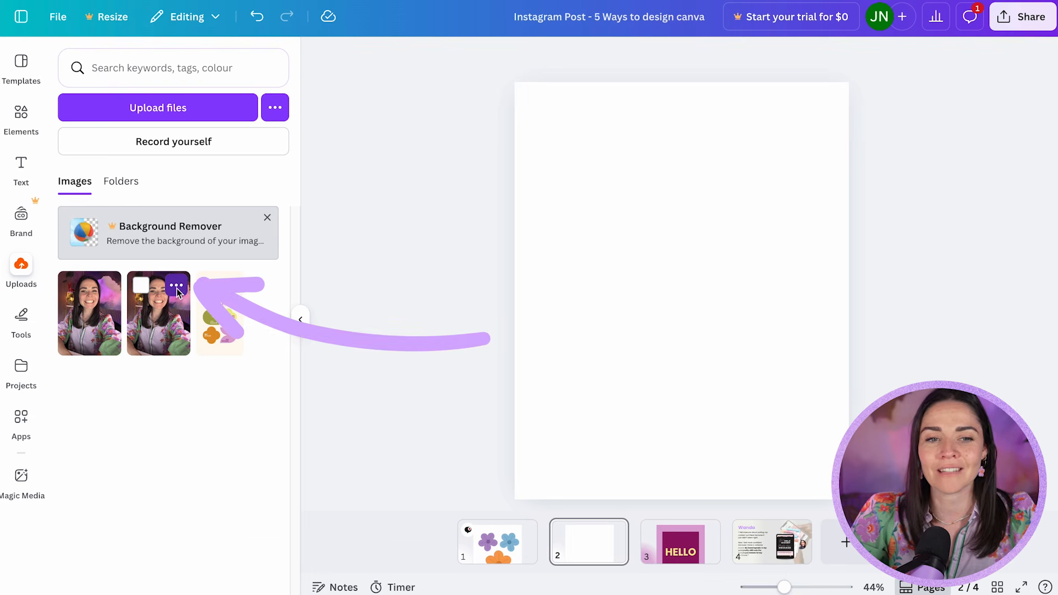
left_click(177, 291)
left_click(310, 293)
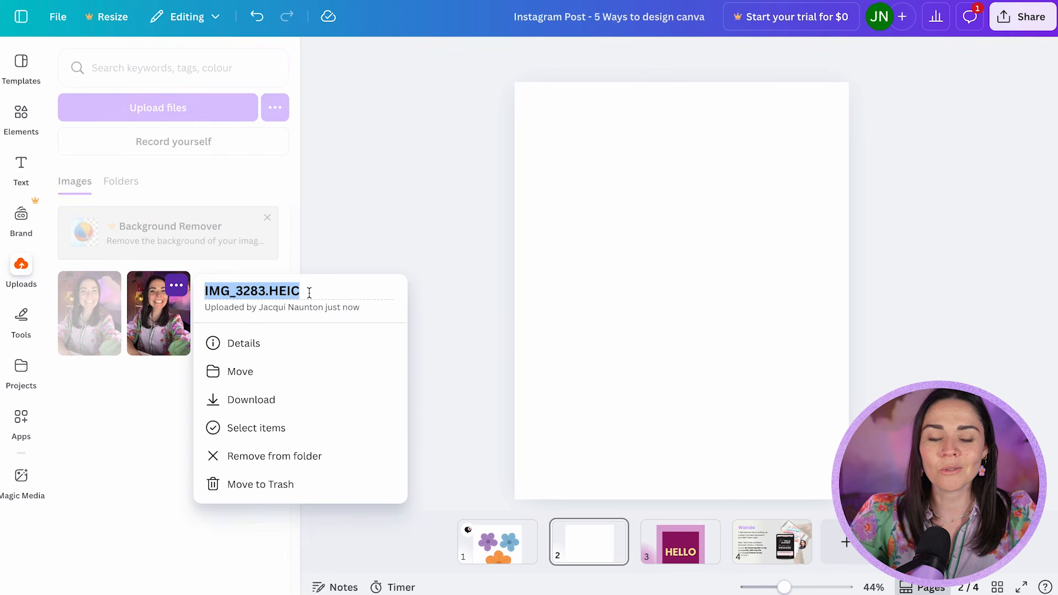
type("Smiin")
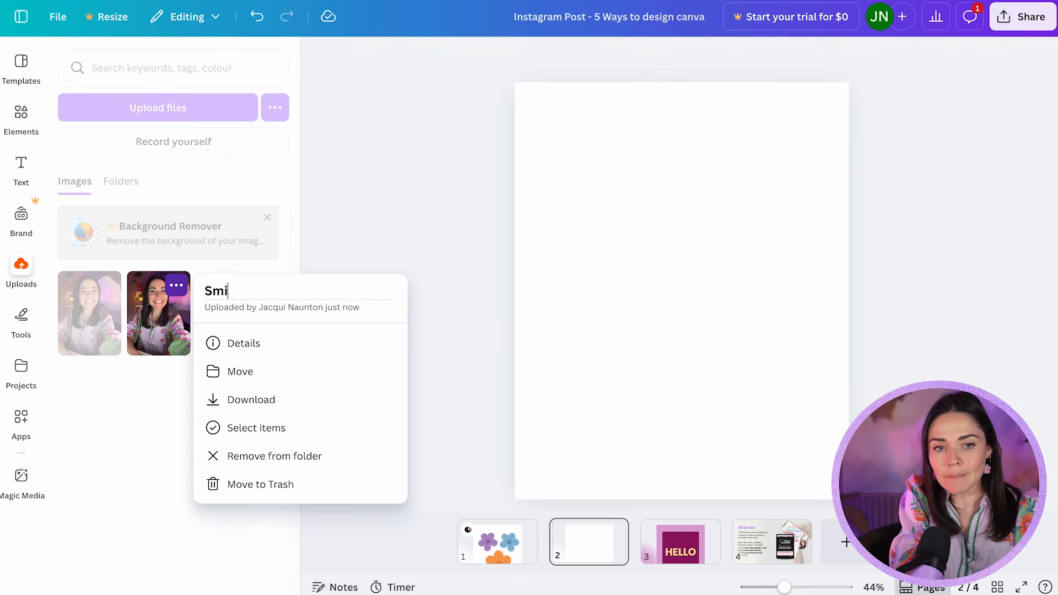
key("BackSpace")
key("BackSpace")
type("lihg")
key("BackSpace")
key("BackSpace")
key("BackSpace")
type("ing Jacqui")
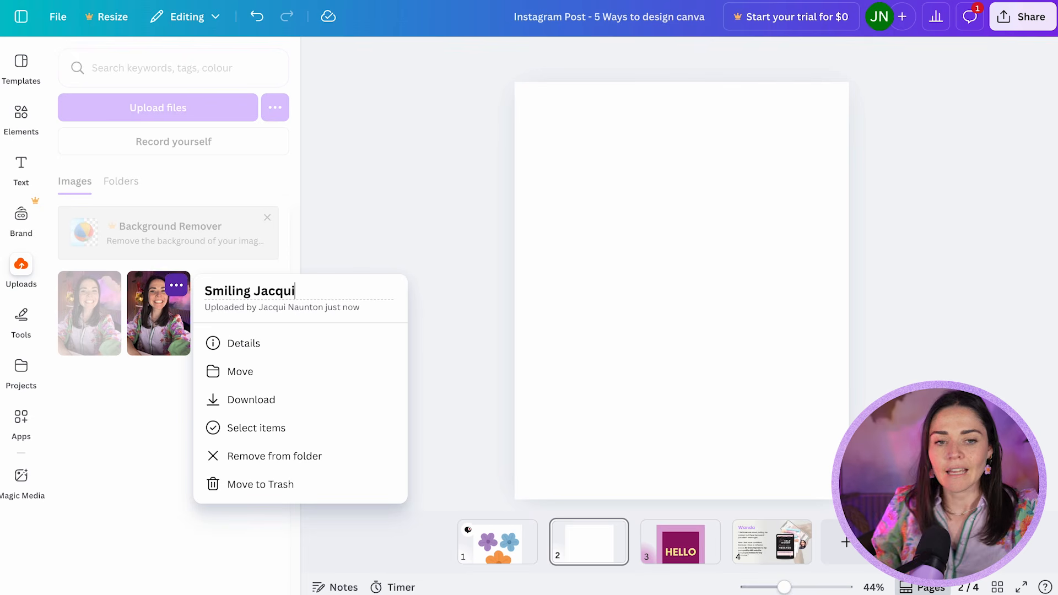
key("Return")
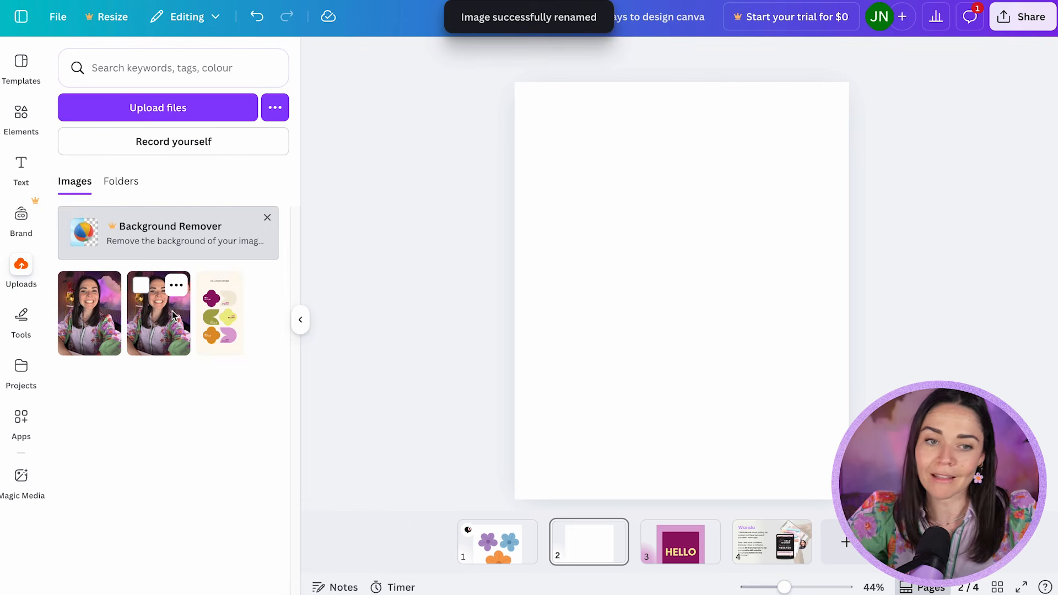
- Move the duplicate portrait IMG_3283.HEIC to the trash, keeping the renamed copy
left_click(175, 292)
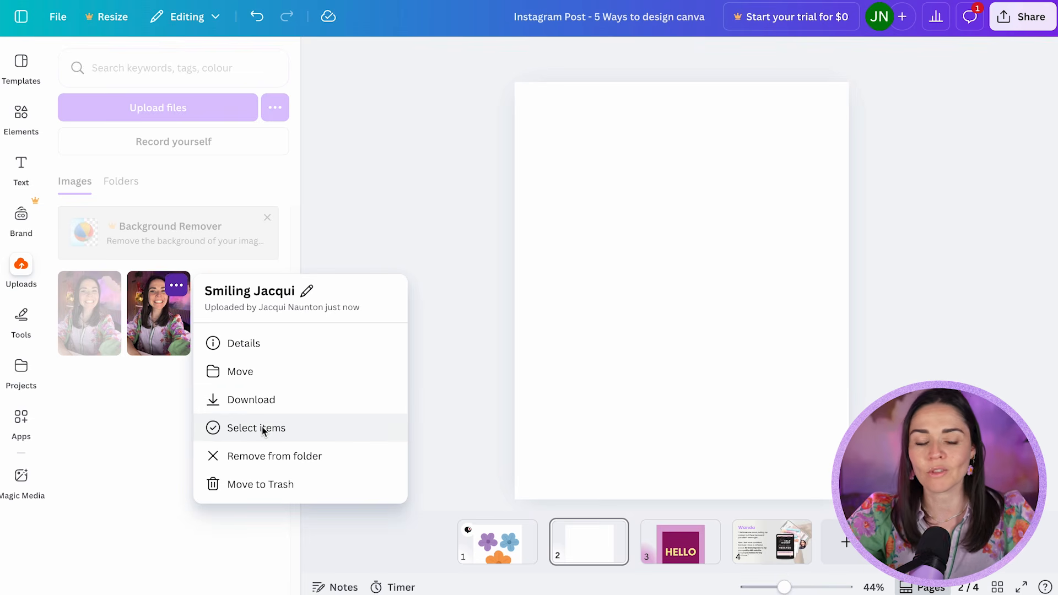
left_click(265, 484)
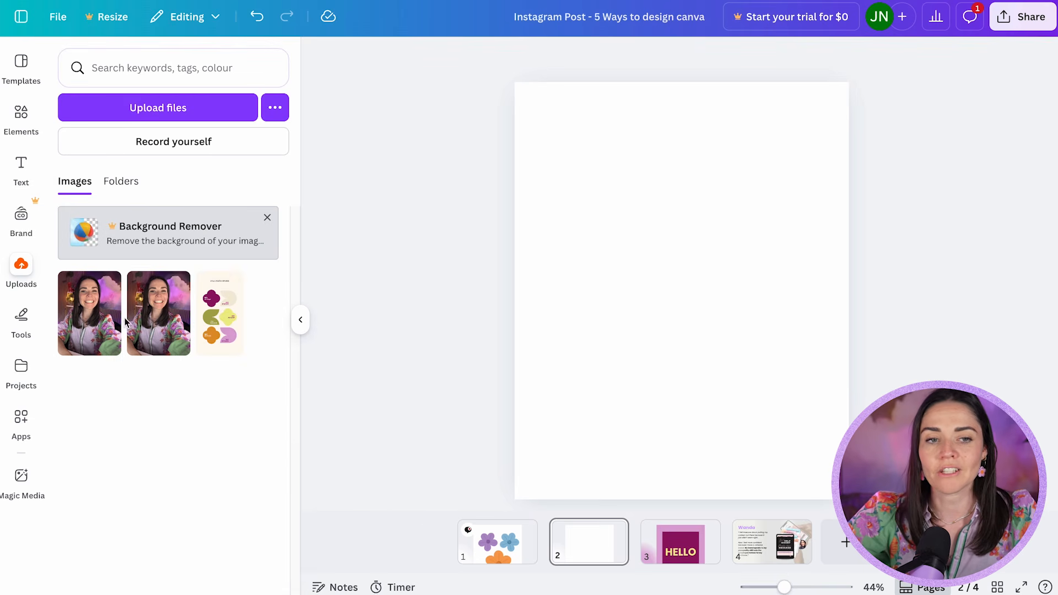
left_click(107, 285)
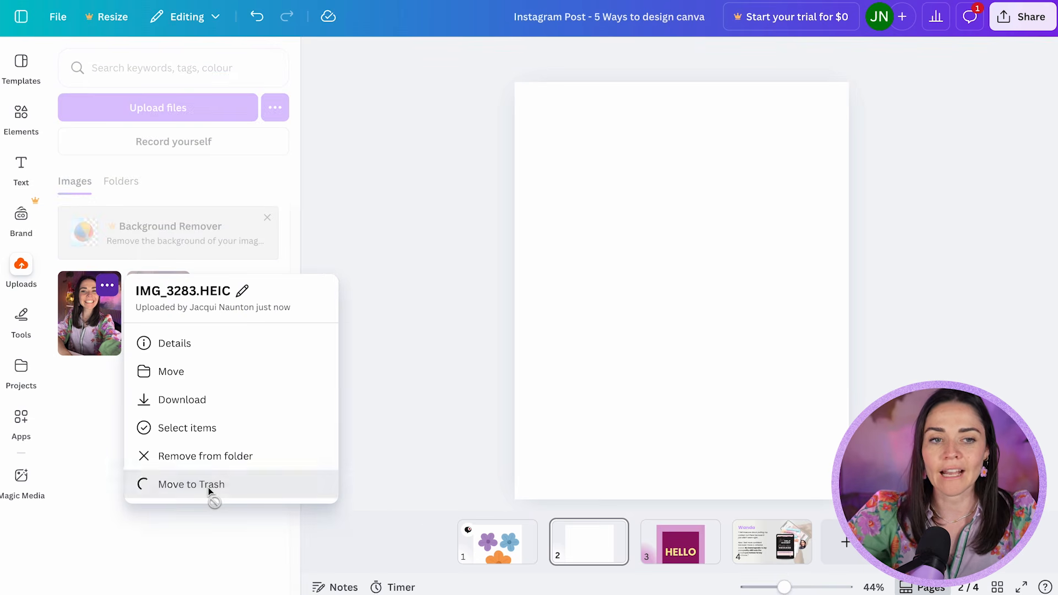
left_click(207, 487)
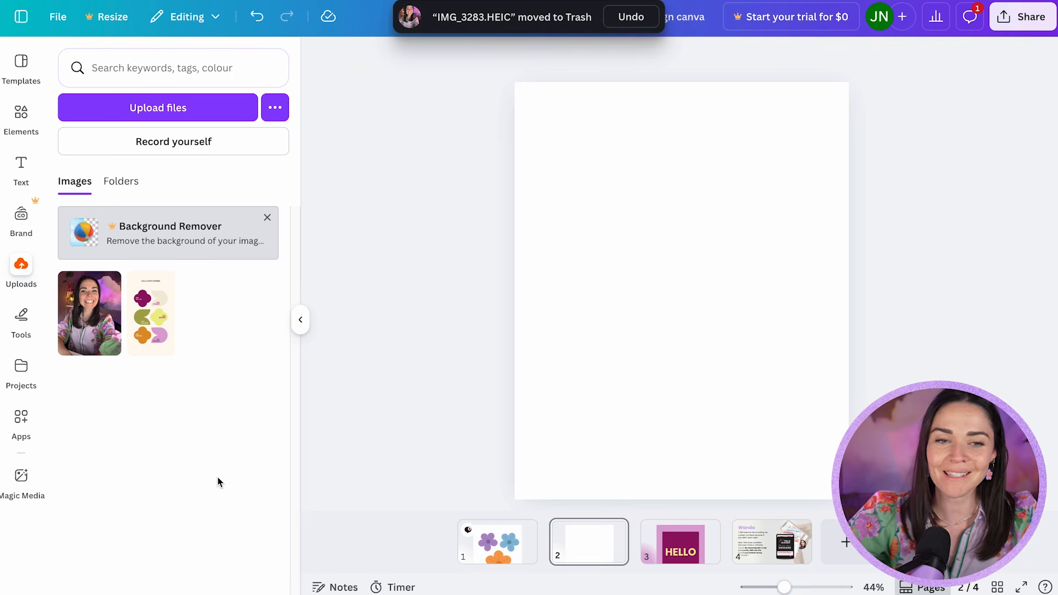
- Check the upload folders, search the uploaded images for "smiling", and clear the search
left_click(122, 184)
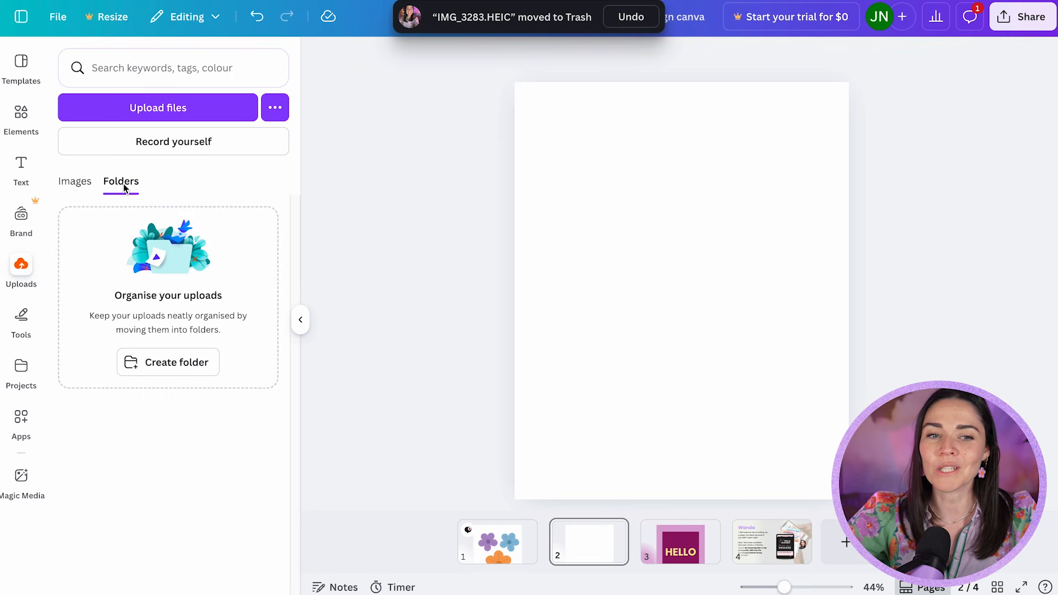
left_click(86, 186)
left_click(170, 69)
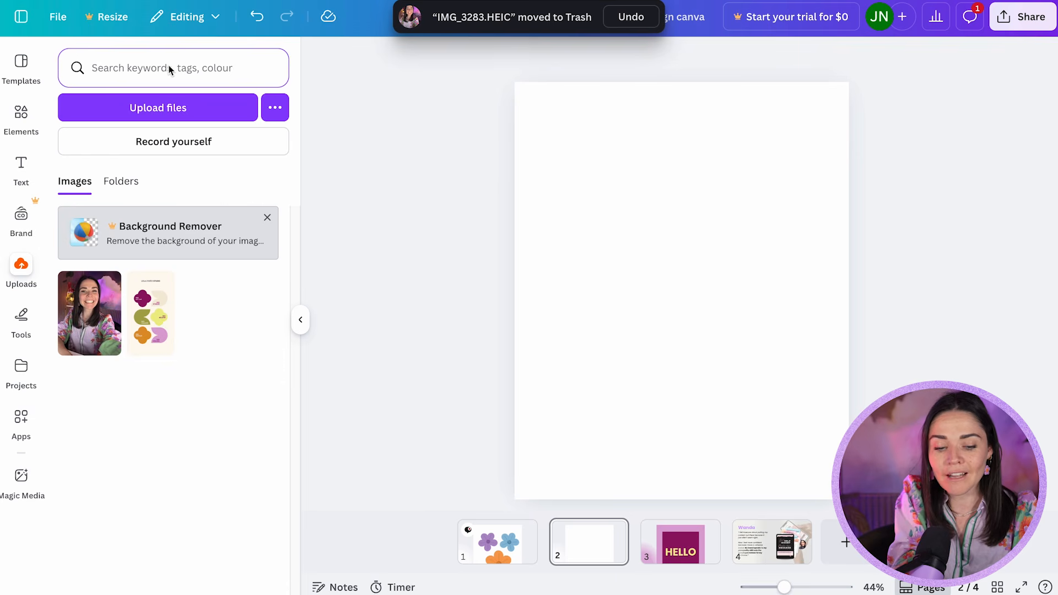
type("smiling")
key("Return")
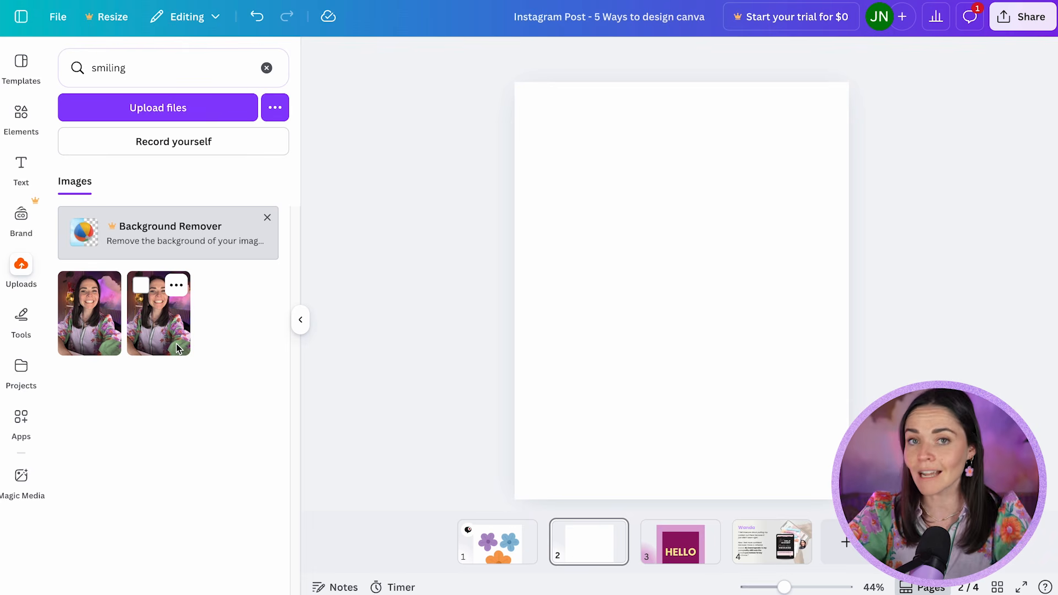
left_click(266, 68)
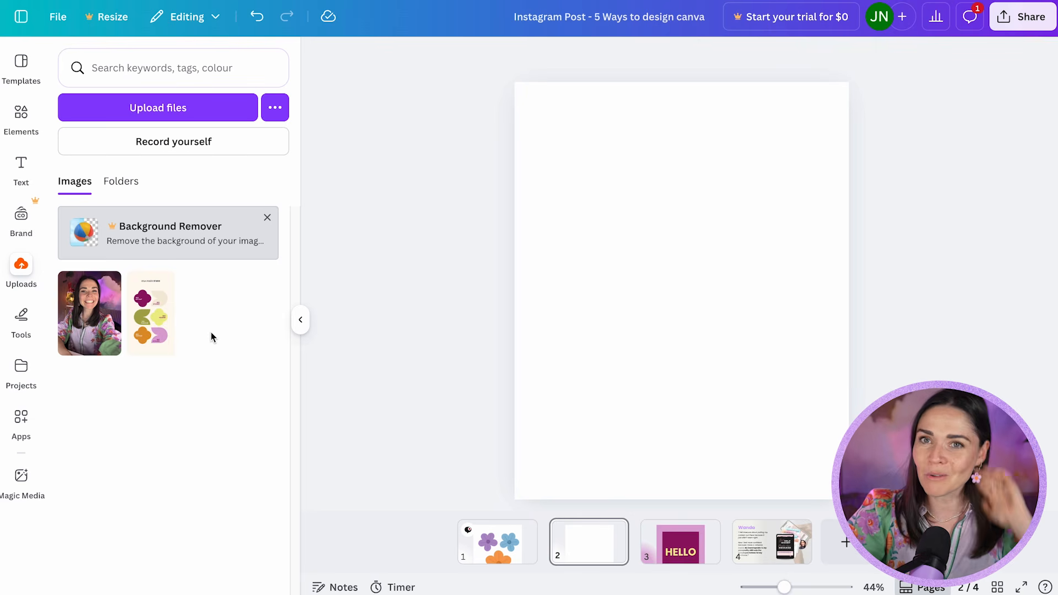
- Place the uploaded portrait on blank page 2, enlarge it slightly and shift it toward the page's upper-left corner
left_click(94, 330)
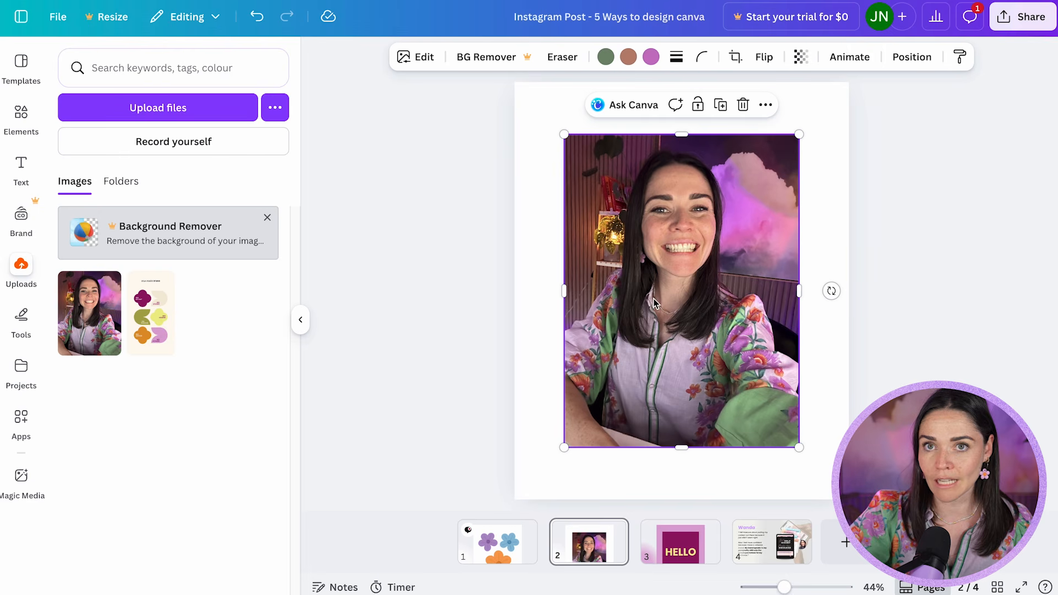
key("Delete")
left_click_drag(93, 325, 625, 226)
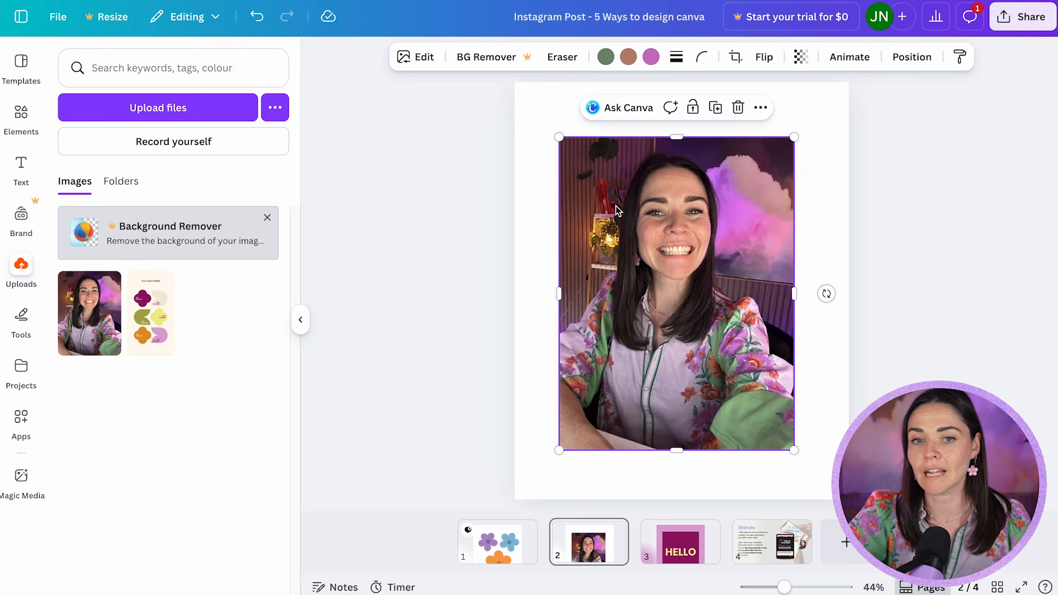
left_click_drag(611, 191, 634, 198)
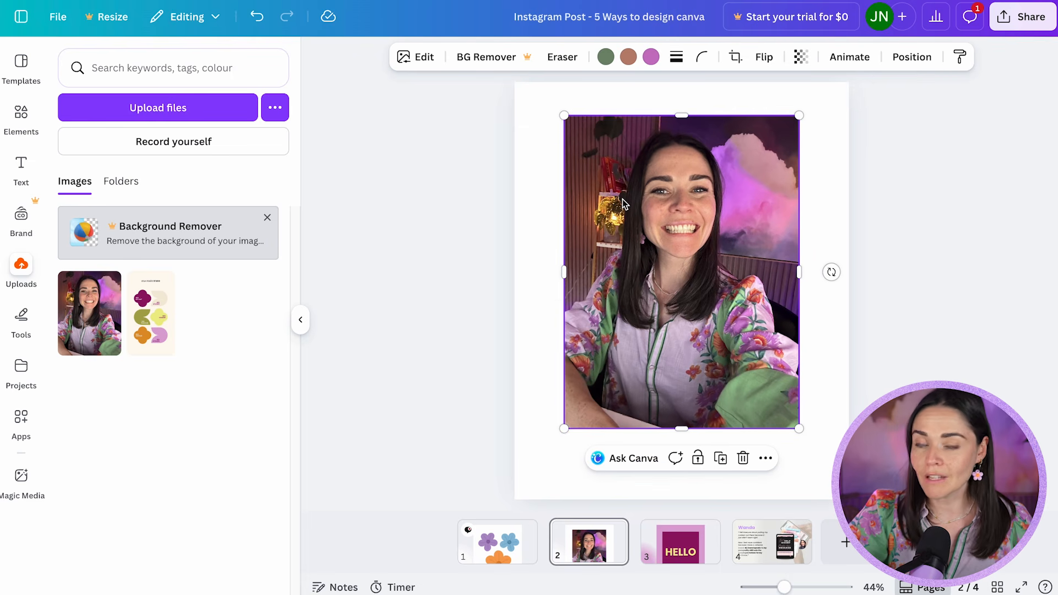
left_click_drag(564, 115, 517, 150)
left_click_drag(681, 198, 663, 207)
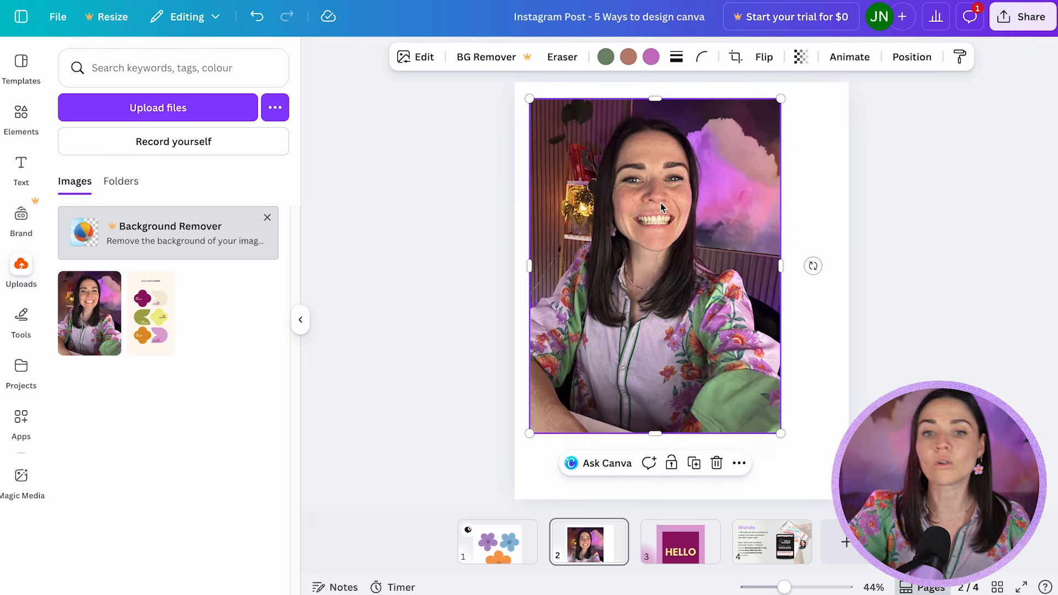
- Set the portrait as the page background and shift it upward within its crop so the photo's bottom edge meets the page
right_click(582, 154)
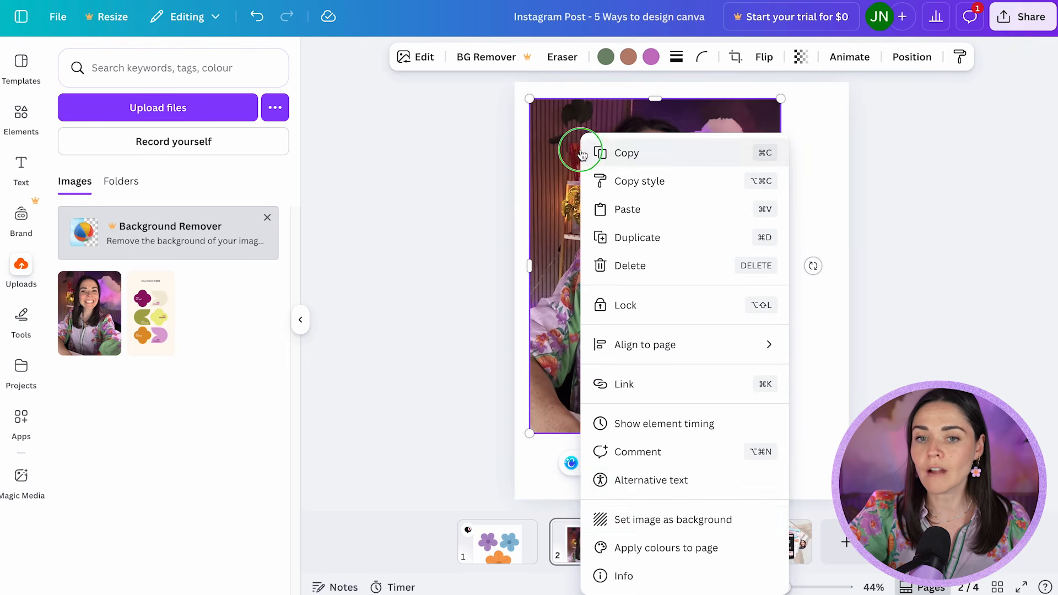
left_click(641, 520)
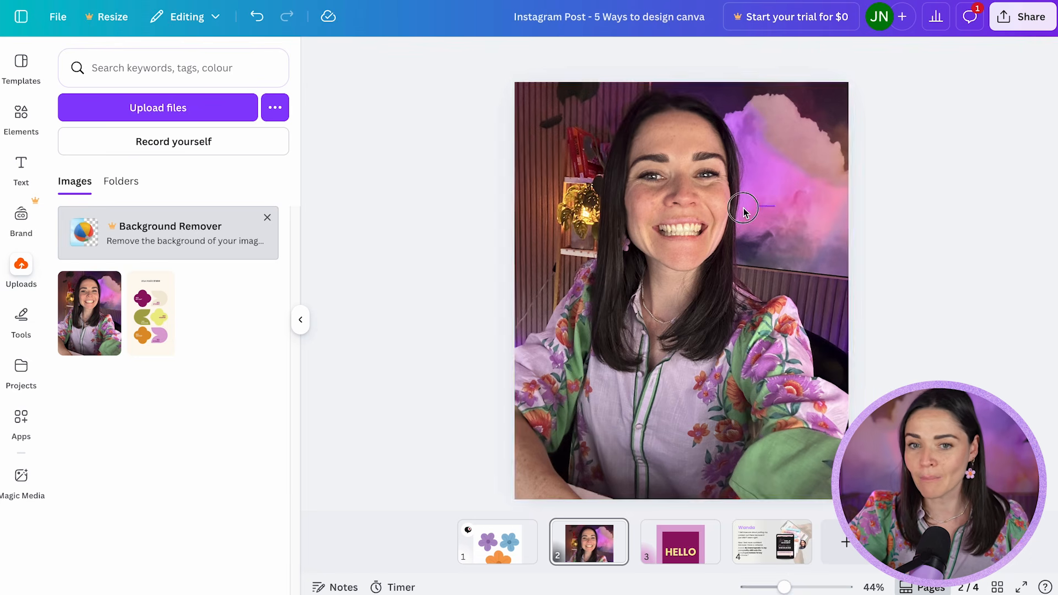
double_click(700, 212)
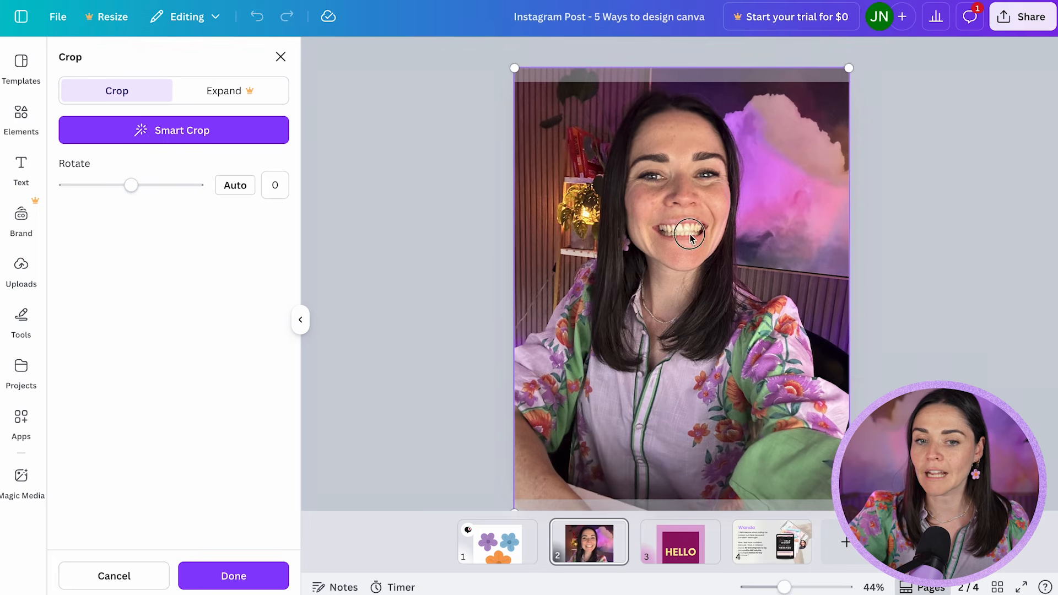
left_click_drag(679, 243, 682, 208)
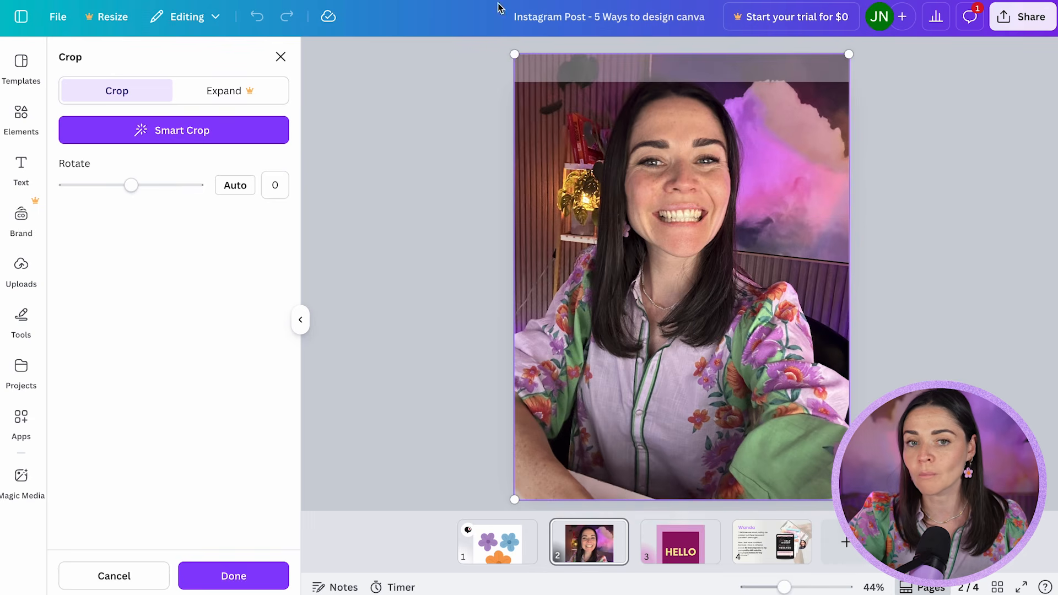
left_click_drag(512, 56, 545, 184)
left_click(426, 347)
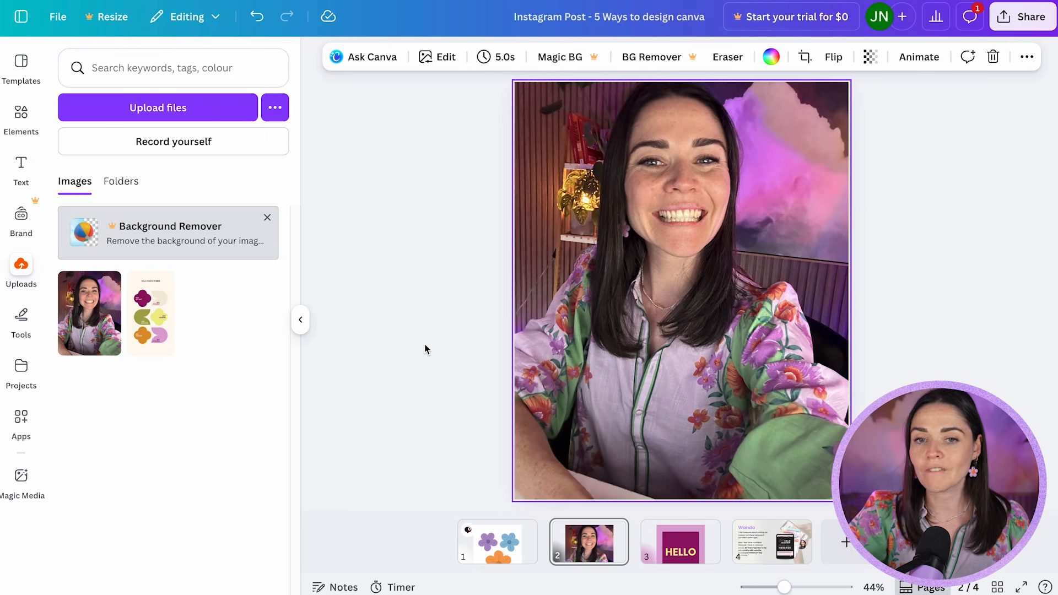
- Detach the portrait from the page background and centre it horizontally, slightly above the middle of the page
right_click(614, 193)
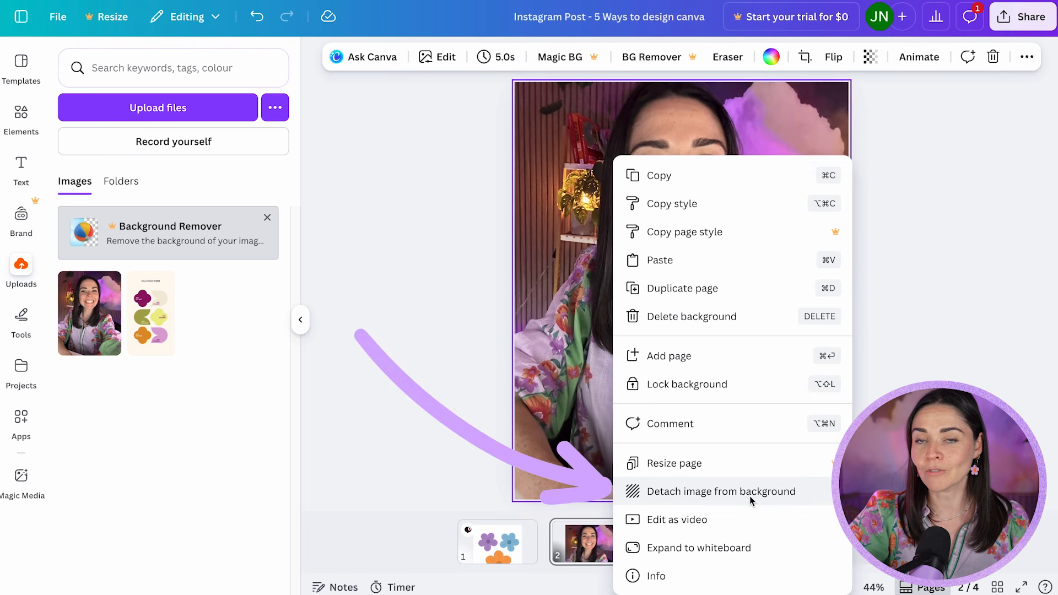
left_click(782, 498)
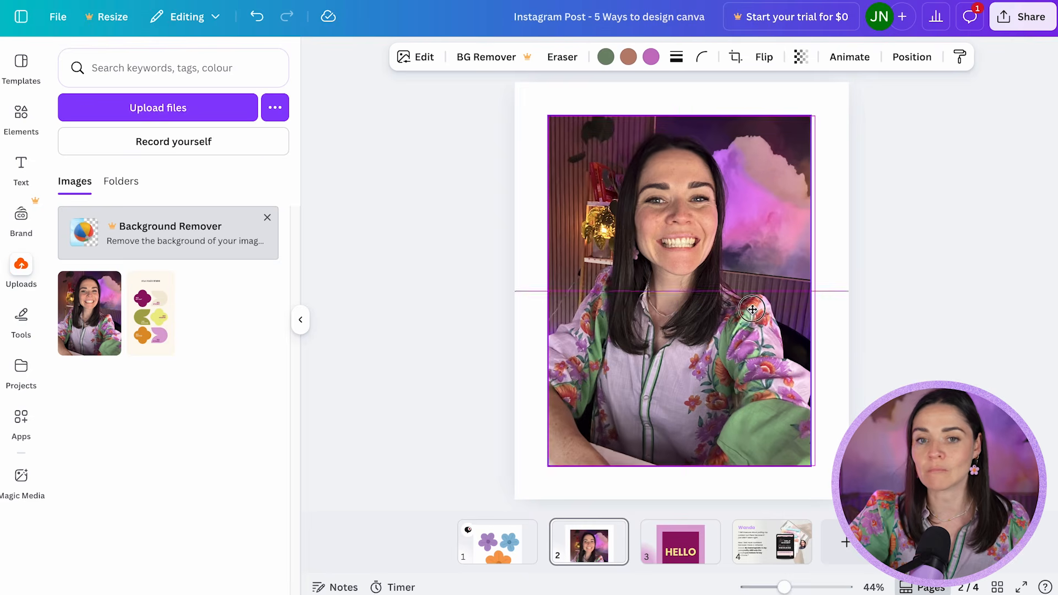
left_click_drag(753, 310, 752, 304)
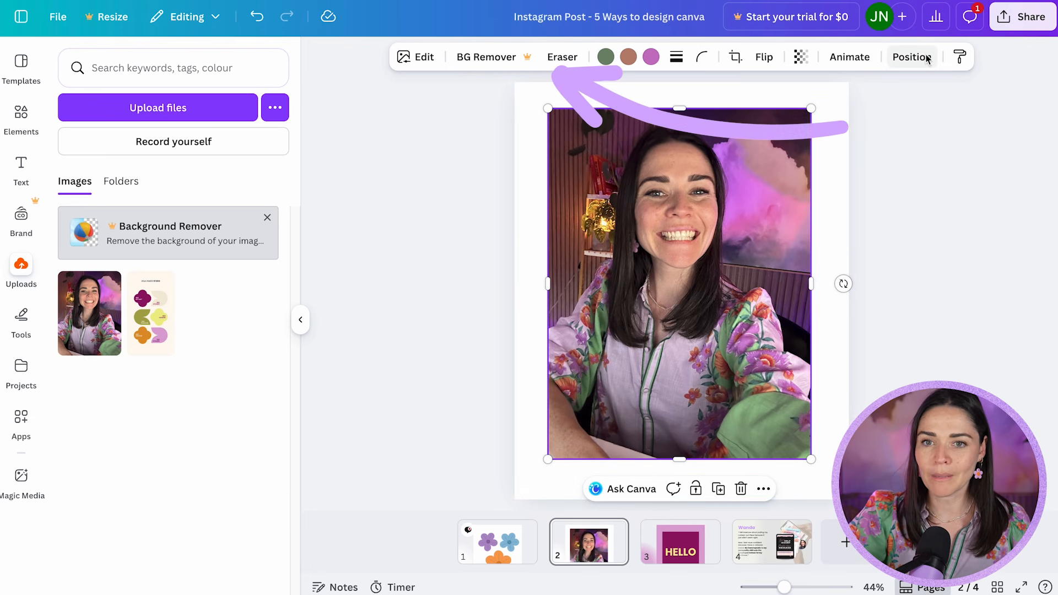
left_click_drag(719, 208, 722, 208)
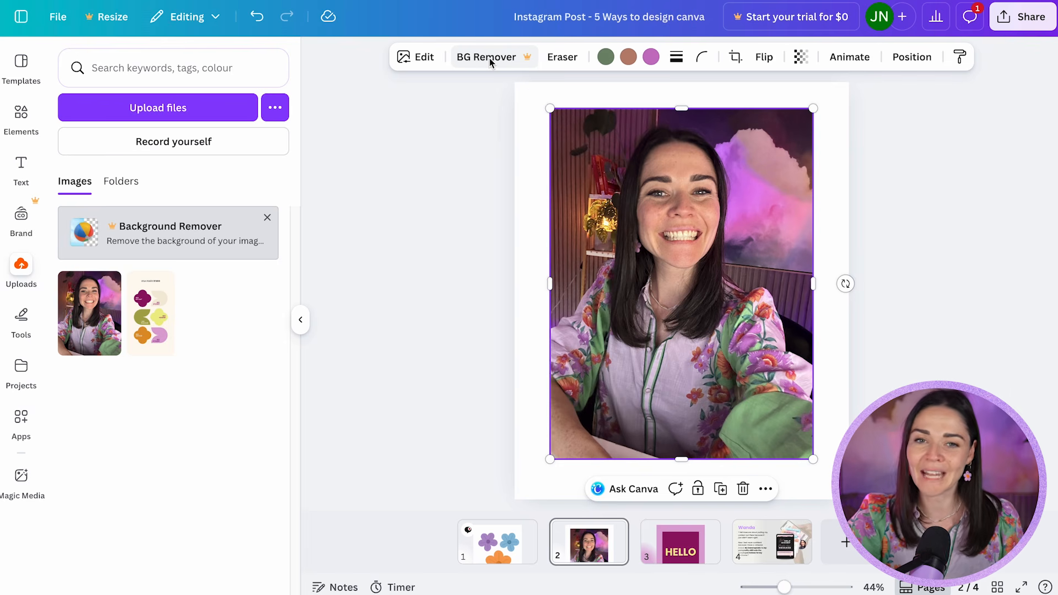
- Erase the wall and shelf area in the photo's upper-left corner using the Pixel Eraser at size 20
left_click(568, 58)
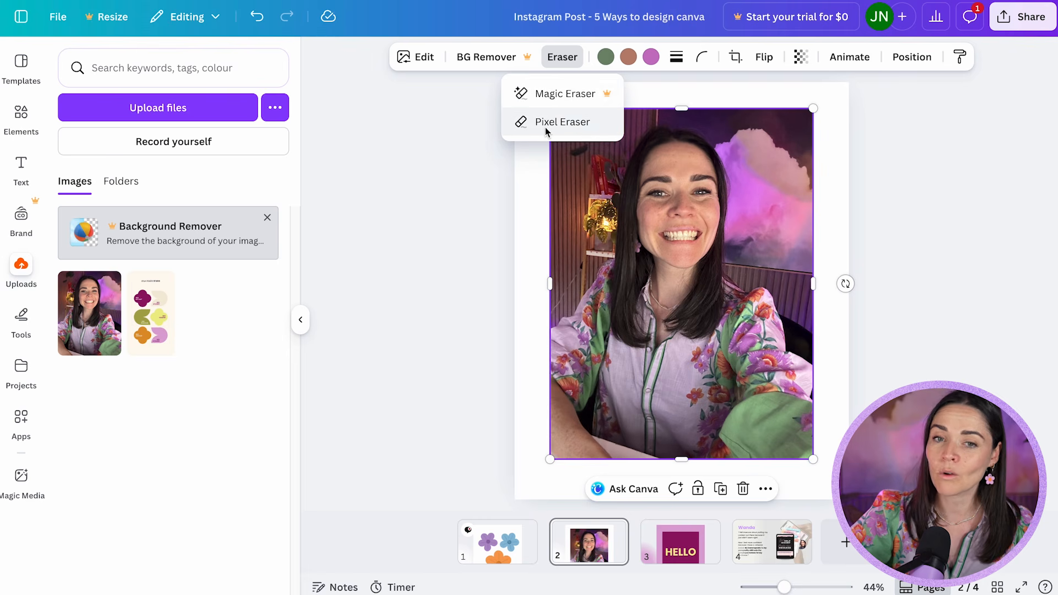
left_click(566, 130)
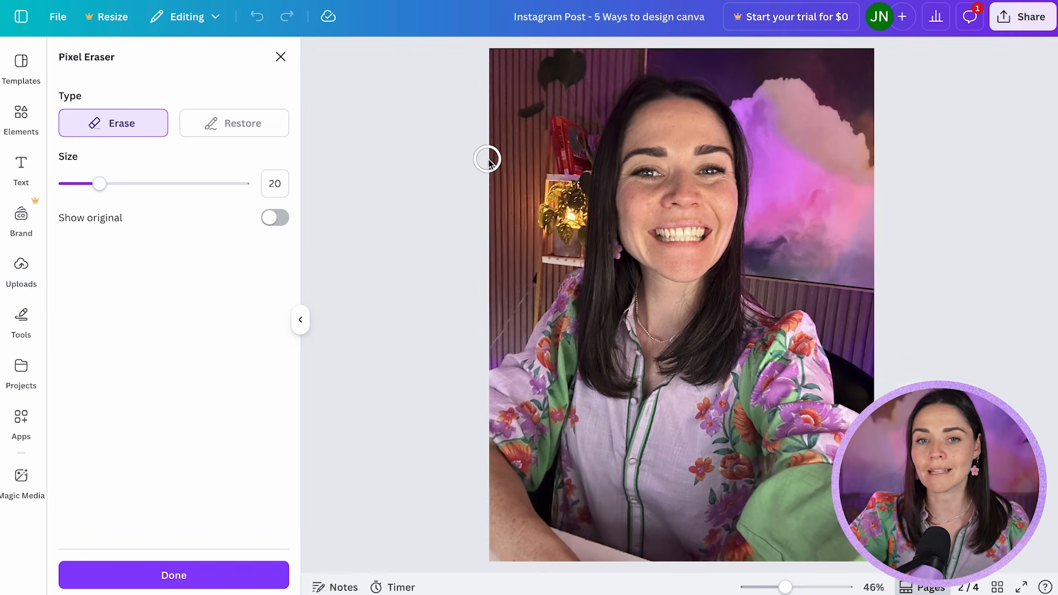
mouse_move(525, 261)
left_mouse_down()
mouse_move(541, 111)
mouse_move(558, 183)
mouse_move(553, 123)
mouse_move(585, 78)
mouse_move(498, 231)
mouse_move(503, 89)
mouse_move(484, 88)
mouse_move(532, 110)
left_mouse_up()
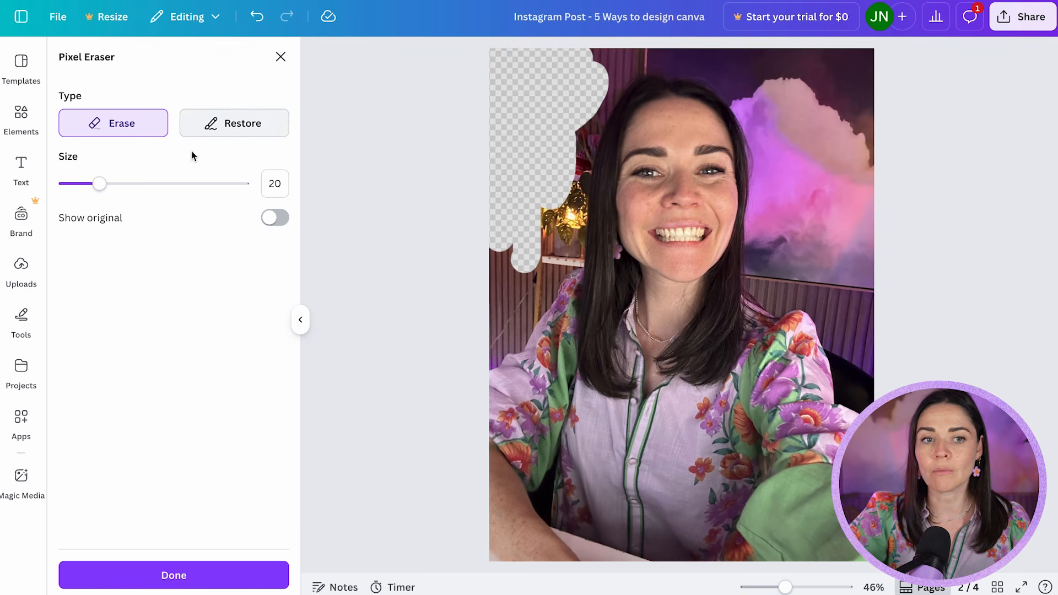
- Show the original beneath the erased area, set the eraser size to 57, and erase the photo's upper-right corner
left_click(275, 219)
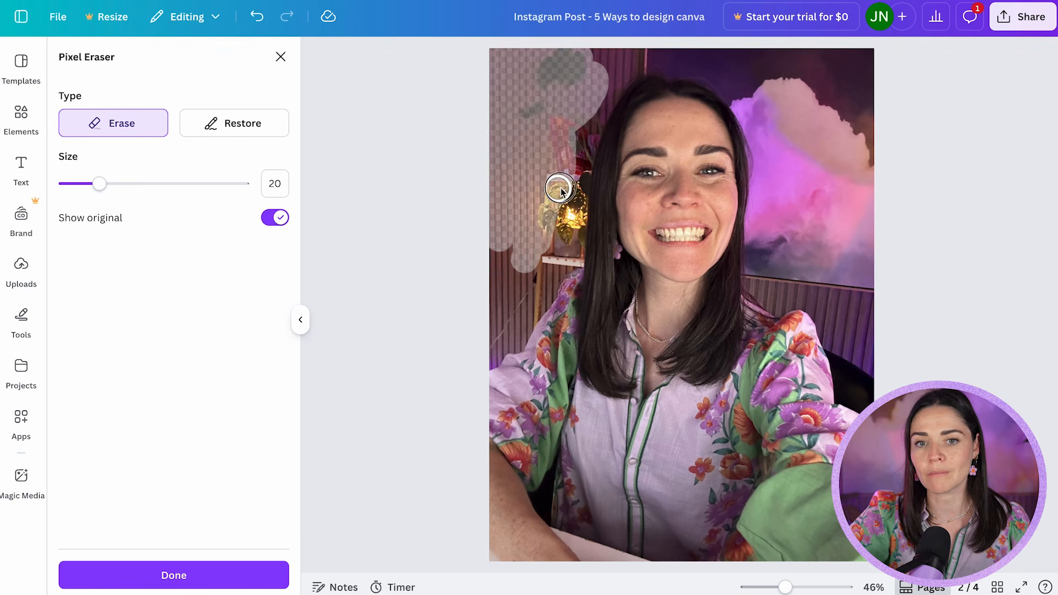
left_click_drag(99, 183, 166, 184)
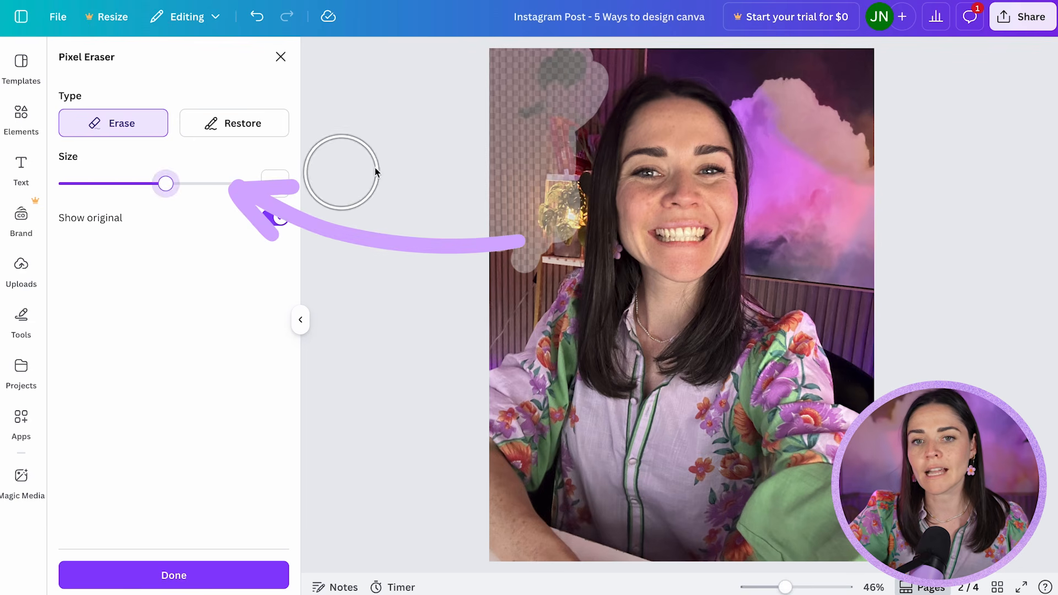
mouse_move(793, 142)
left_mouse_down()
mouse_move(850, 187)
mouse_move(831, 75)
mouse_move(845, 171)
mouse_move(855, 84)
left_mouse_up()
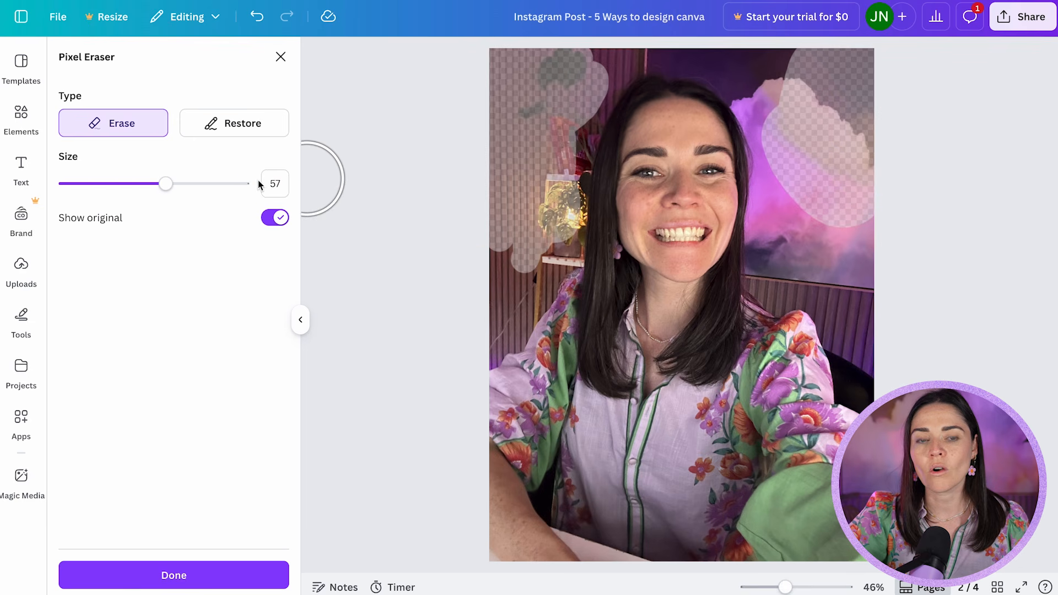
- Restore the erased upper-left area with the size 57 brush, apply the eraser edits, and undo them on the page
left_click(239, 123)
mouse_move(593, 174)
left_mouse_down()
mouse_move(542, 229)
mouse_move(524, 266)
mouse_move(600, 134)
mouse_move(484, 243)
mouse_move(576, 108)
mouse_move(468, 132)
left_mouse_up()
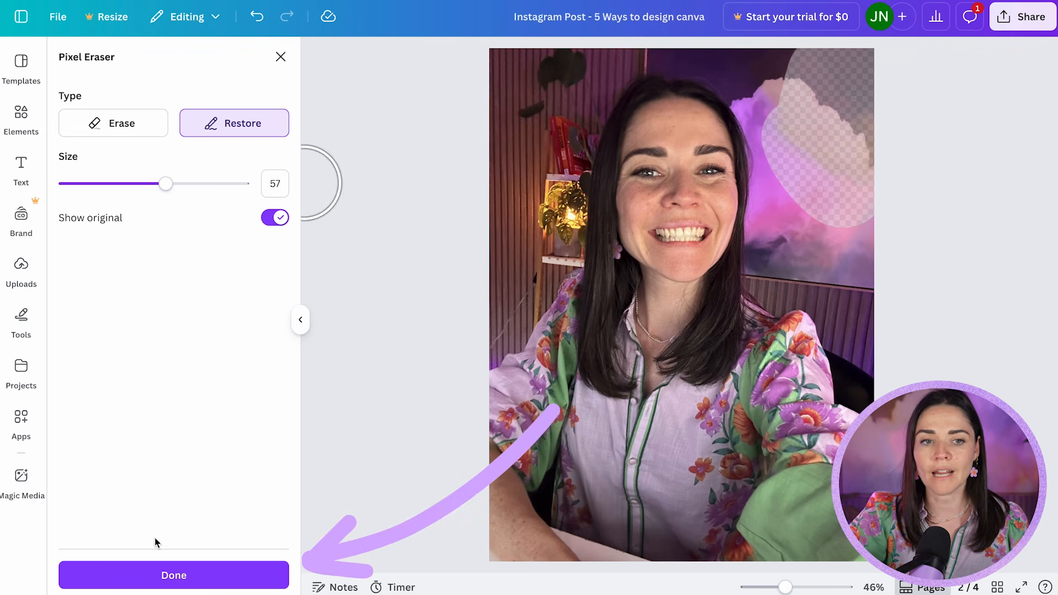
left_click(165, 576)
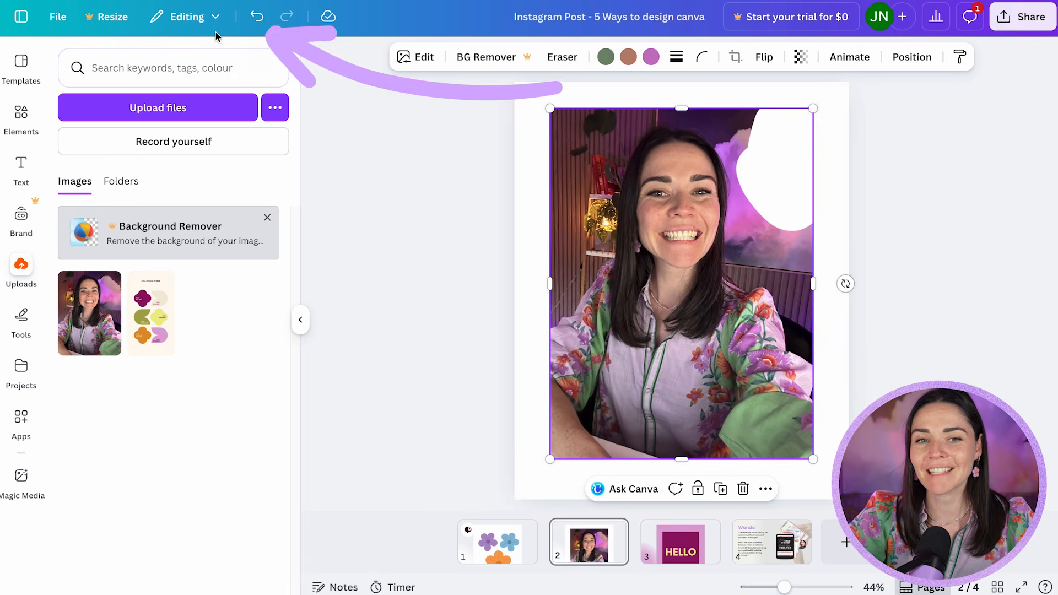
left_click(257, 17)
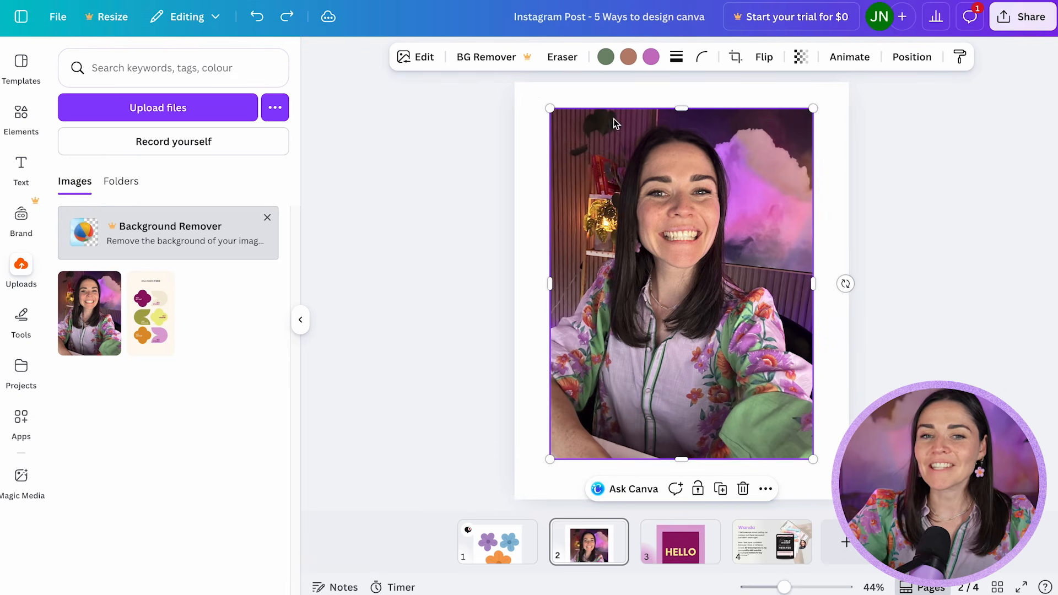
- Recolour the photo's green areas with the first document blue, and undo the recolour
left_click(563, 58)
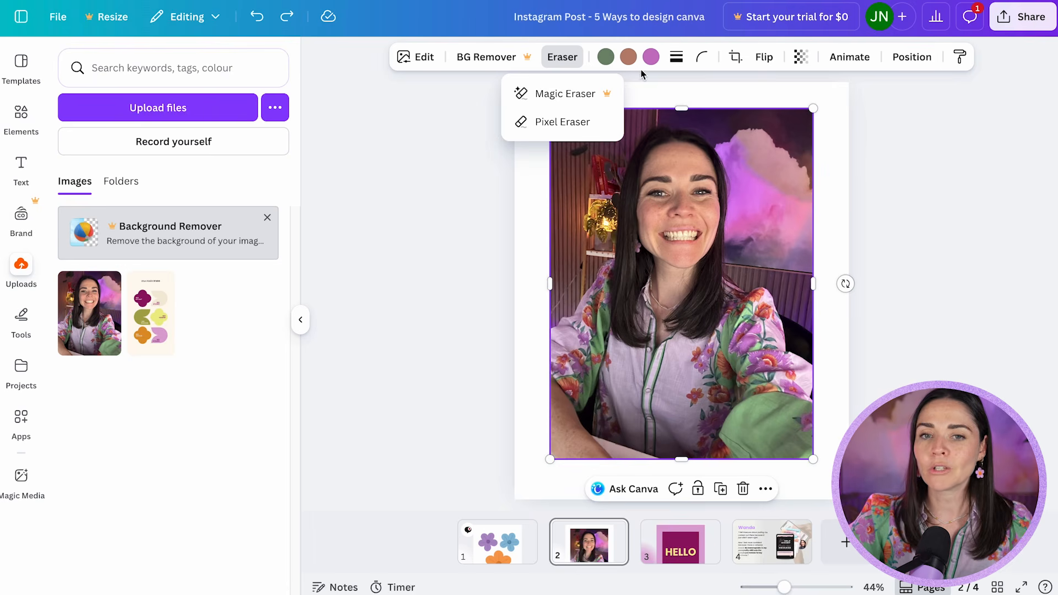
left_click(610, 62)
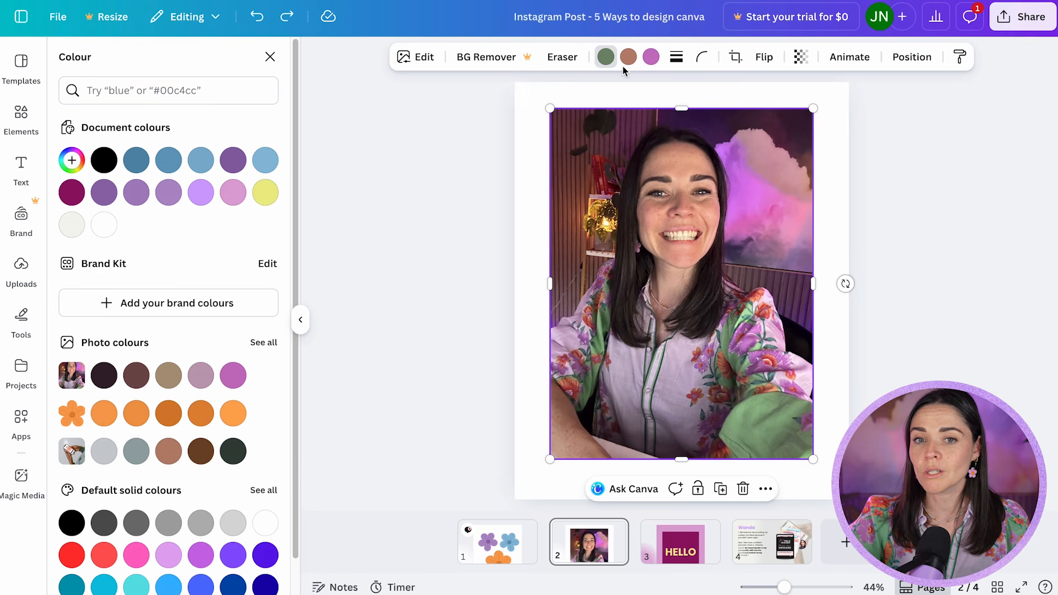
left_click(136, 160)
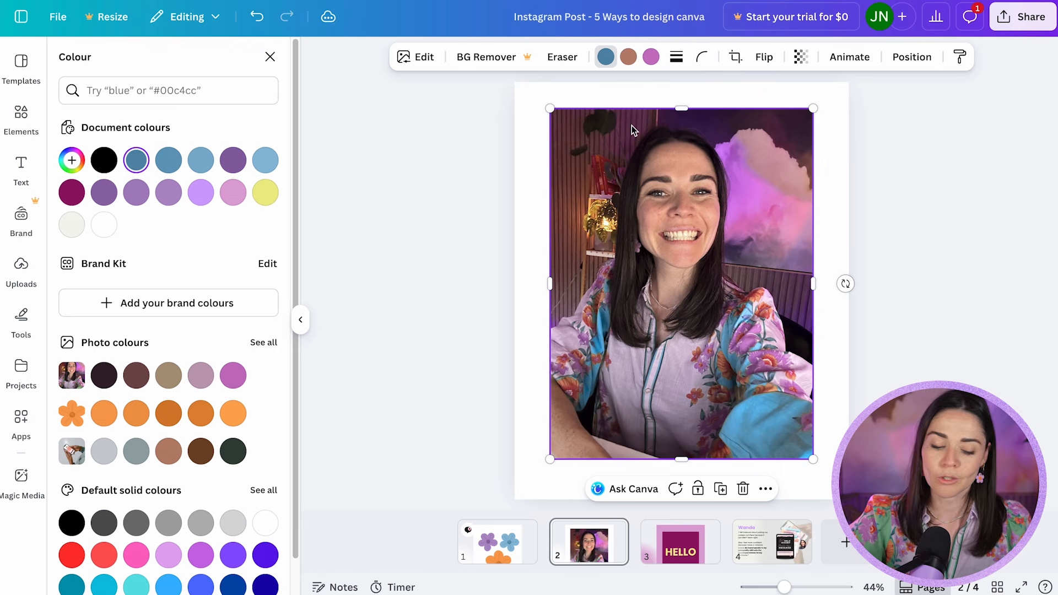
key("ctrl+z")
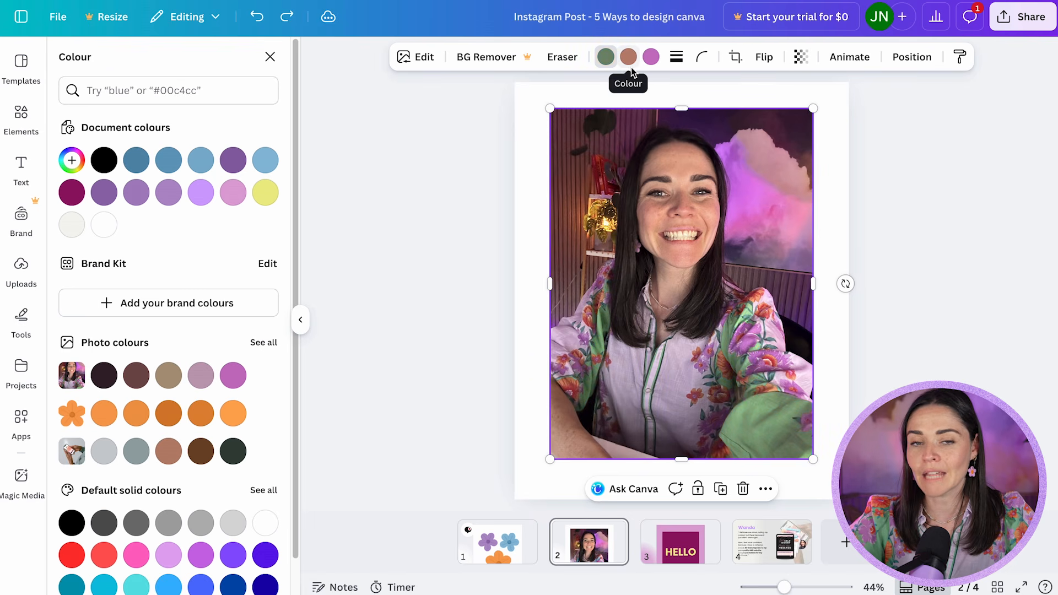
- Try a solid black border with stroke weight 34 and rounded corners on the photo, and remove both
left_click(676, 59)
left_click_drag(583, 155, 638, 155)
left_click(715, 57)
left_click_drag(679, 114, 643, 114)
left_click(688, 57)
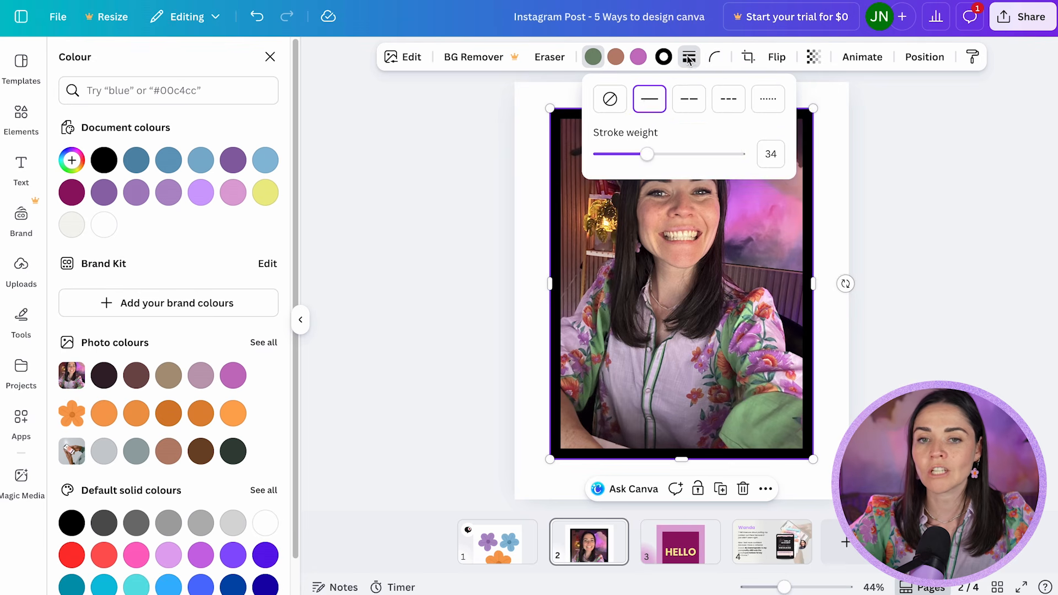
left_click(609, 100)
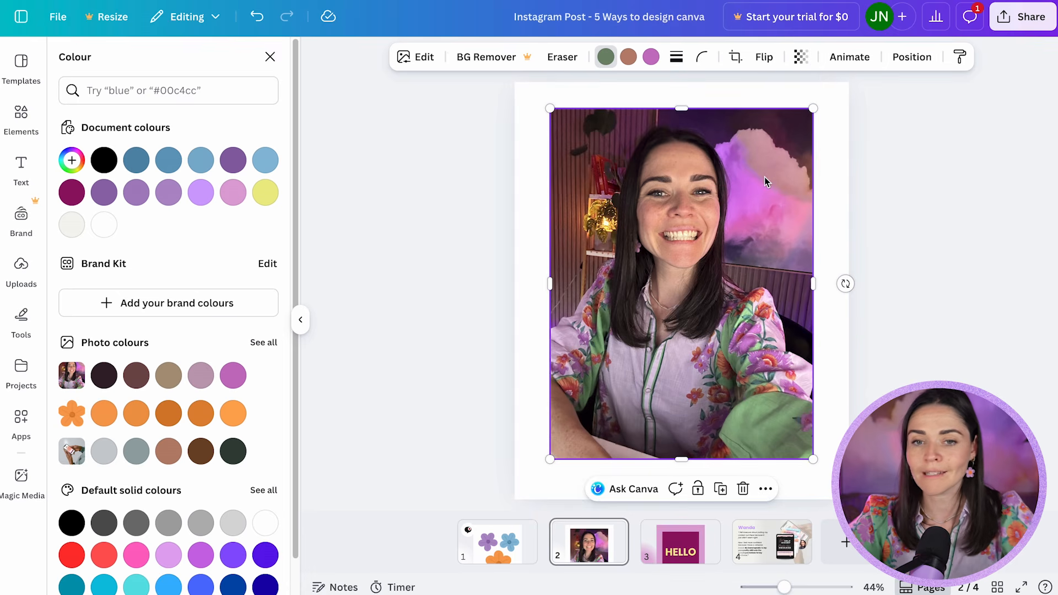
- Start cropping the photo, try a freeform crop from its upper-left corner, and browse the preset aspect ratios
scroll(765, 165, "up", 3)
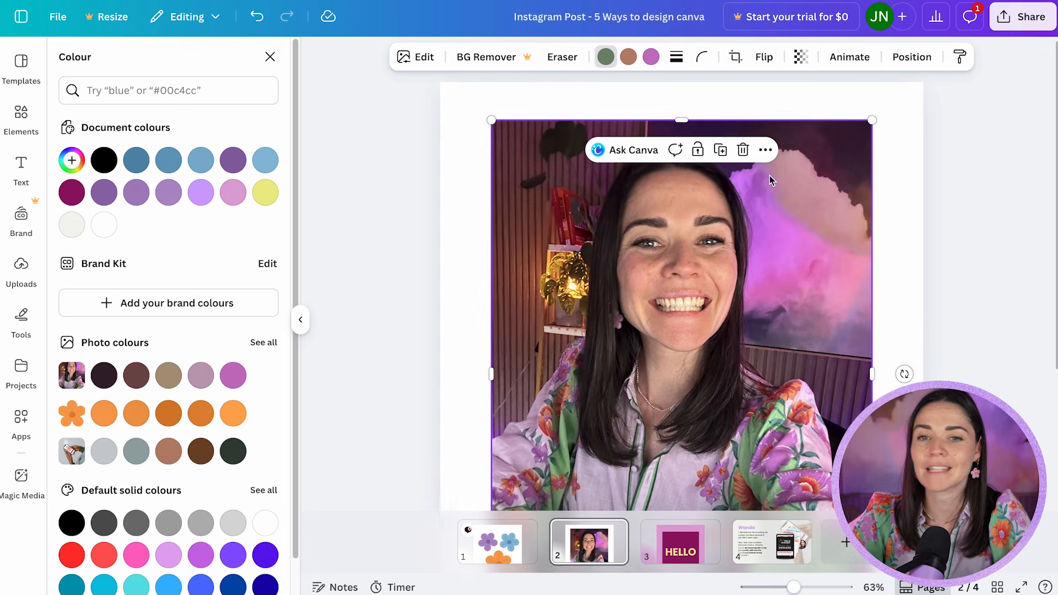
mouse_move(685, 127)
left_mouse_down()
mouse_move(683, 213)
mouse_move(682, 127)
left_mouse_up()
left_click(735, 56)
left_click_drag(498, 134, 441, 109)
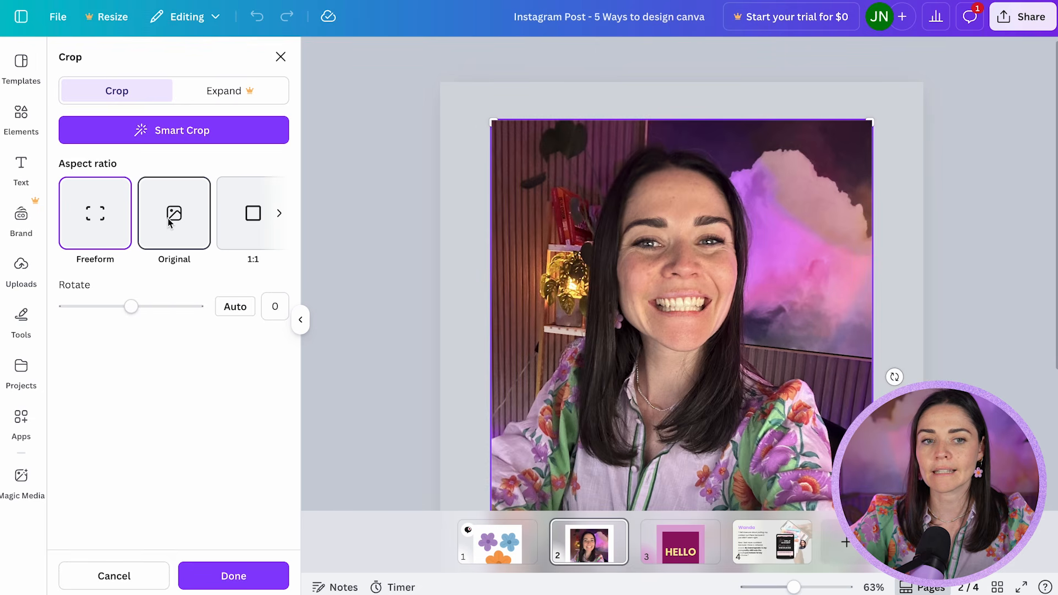
left_click(280, 214)
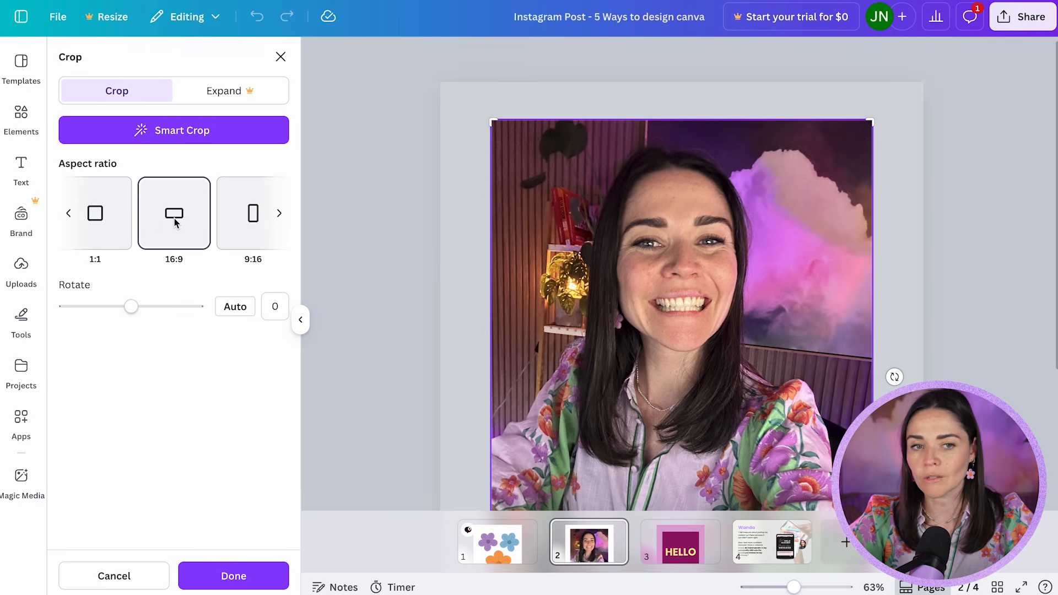
left_click(279, 214)
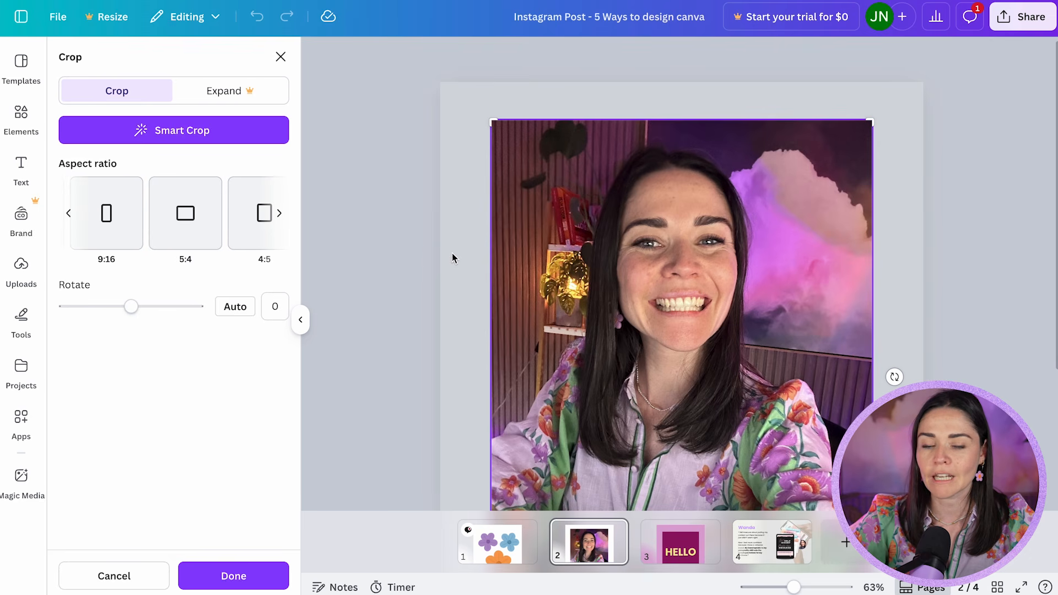
- Try a 5:4 crop with the photo enlarged, repositioned and rotated inside the frame, and cancel the crop
scroll(452, 258, "down", 3)
left_click(184, 217)
left_click_drag(768, 257, 705, 271)
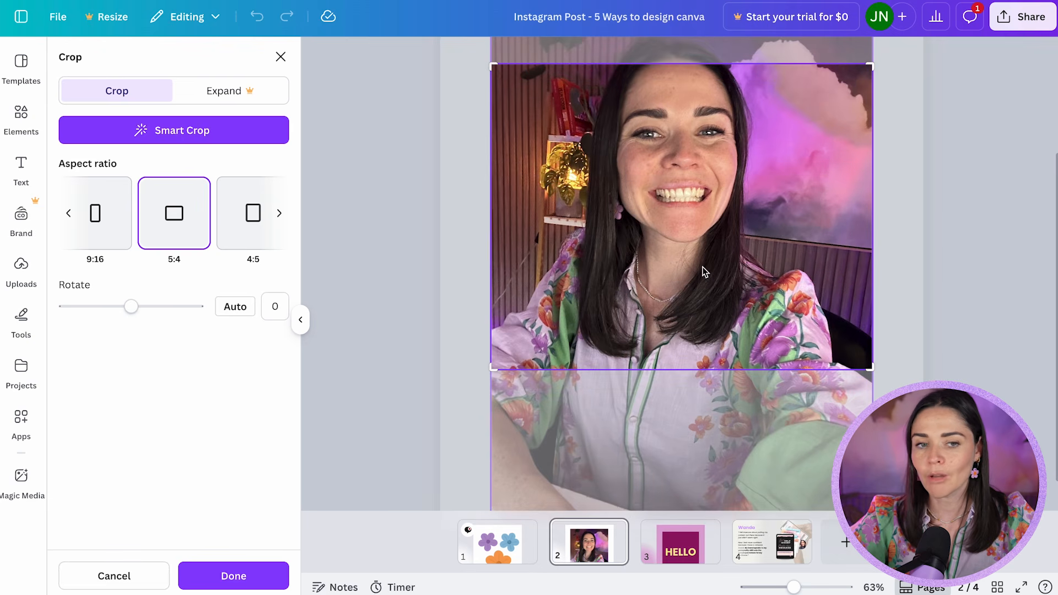
mouse_move(132, 309)
left_mouse_down()
mouse_move(141, 312)
mouse_move(122, 313)
mouse_move(135, 315)
left_mouse_up()
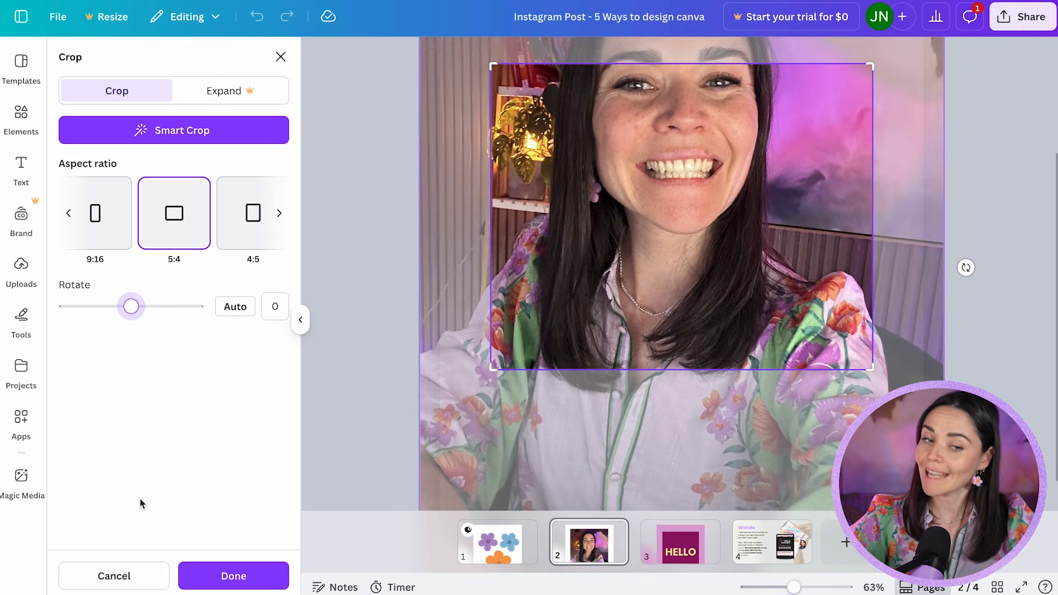
left_click(130, 576)
- Flip the photo horizontally and back, and try a transparency change before returning it to full opacity
scroll(753, 177, "up", 2)
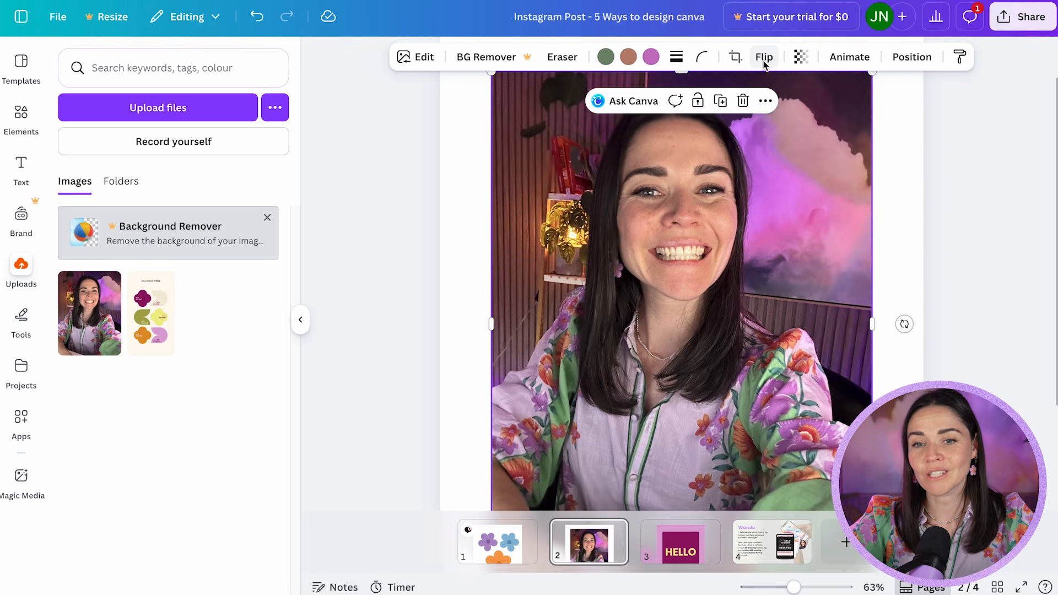
left_click(764, 61)
left_click(770, 95)
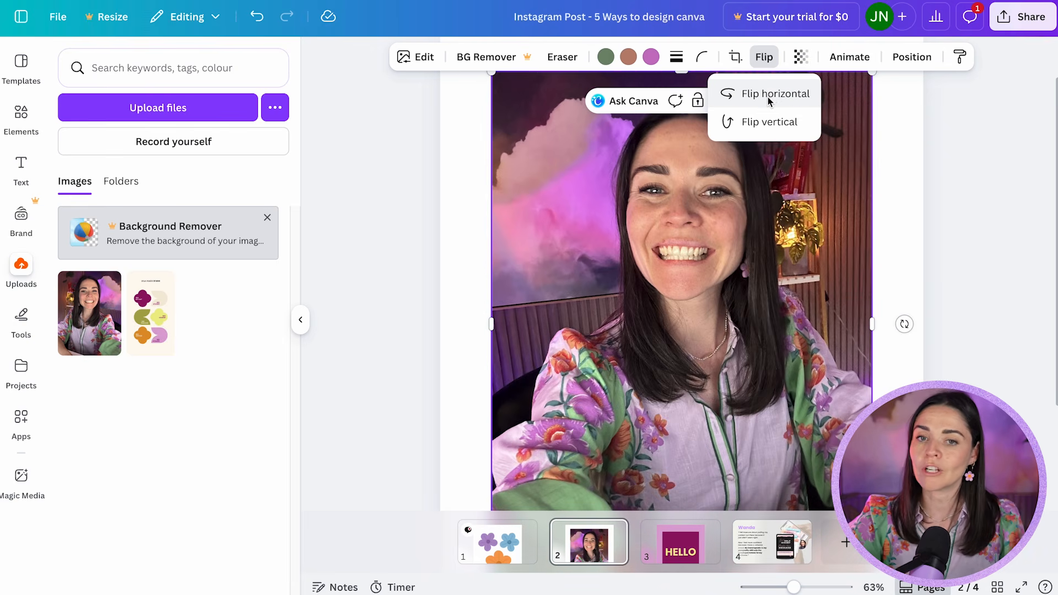
left_click(770, 102)
left_click(770, 102)
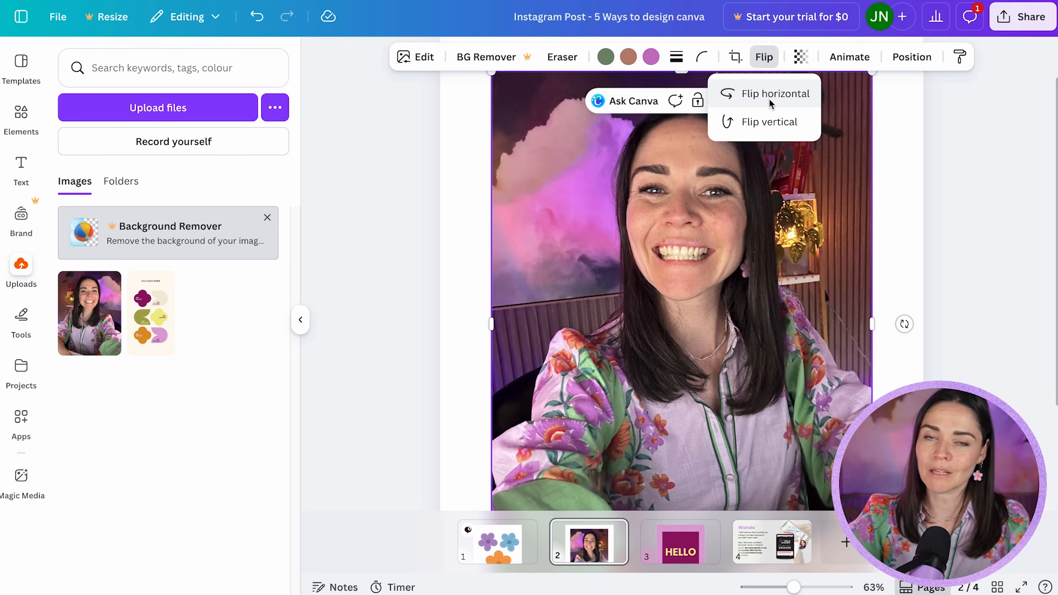
left_click(770, 102)
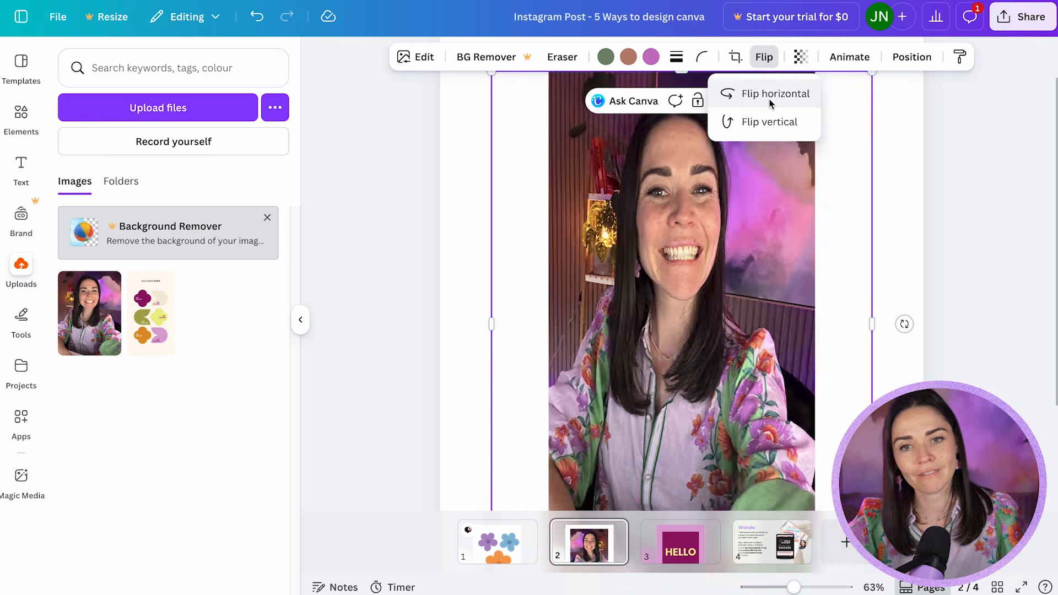
left_click(801, 57)
mouse_move(863, 114)
left_mouse_down()
mouse_move(815, 112)
mouse_move(866, 120)
left_mouse_up()
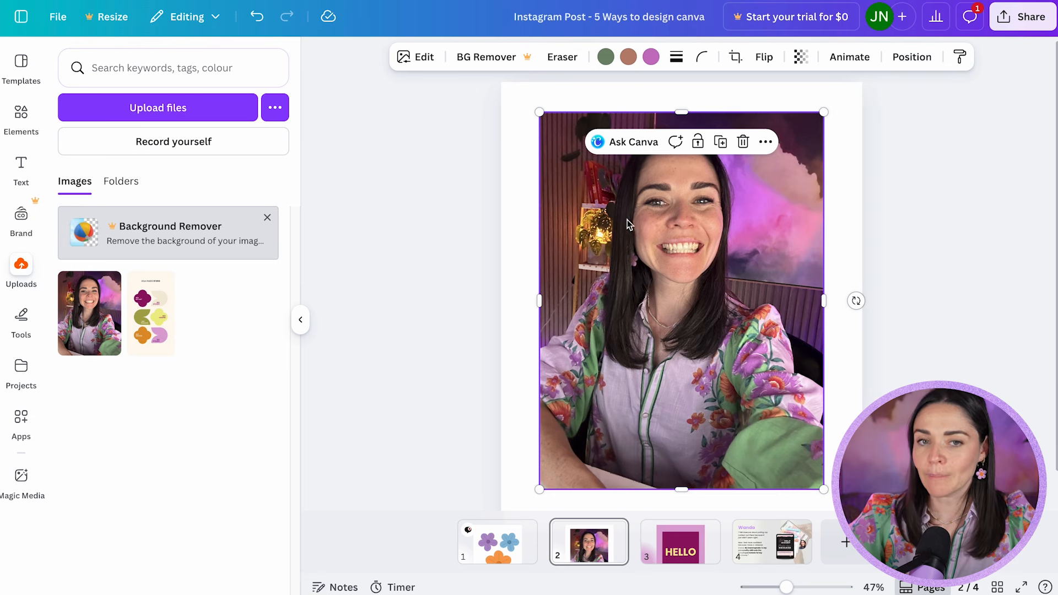
- Select only the woman in the photo as the area to edit and set its Brightness to 5
left_click(412, 57)
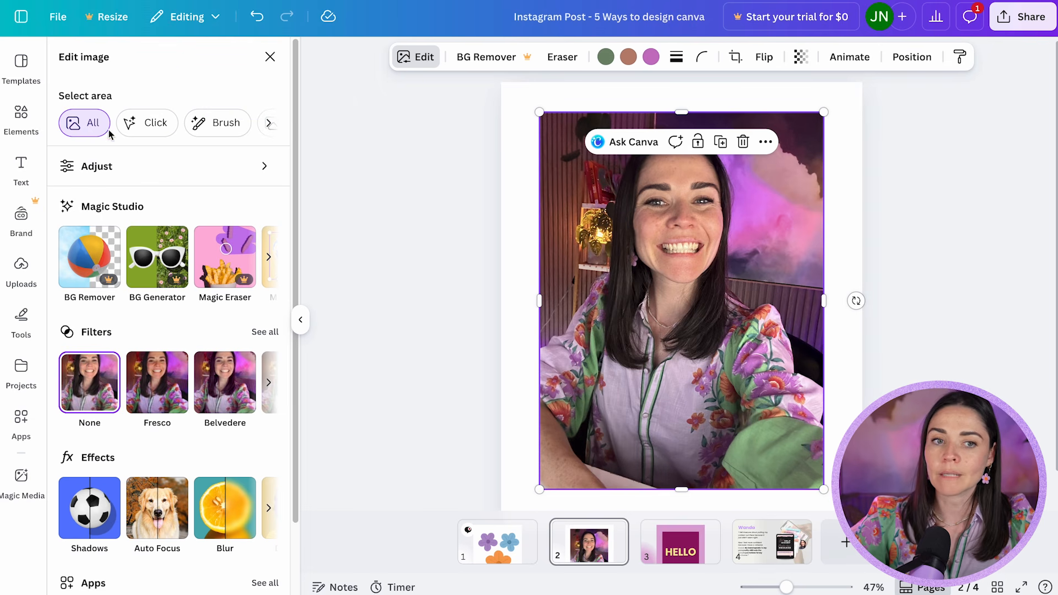
left_click(155, 123)
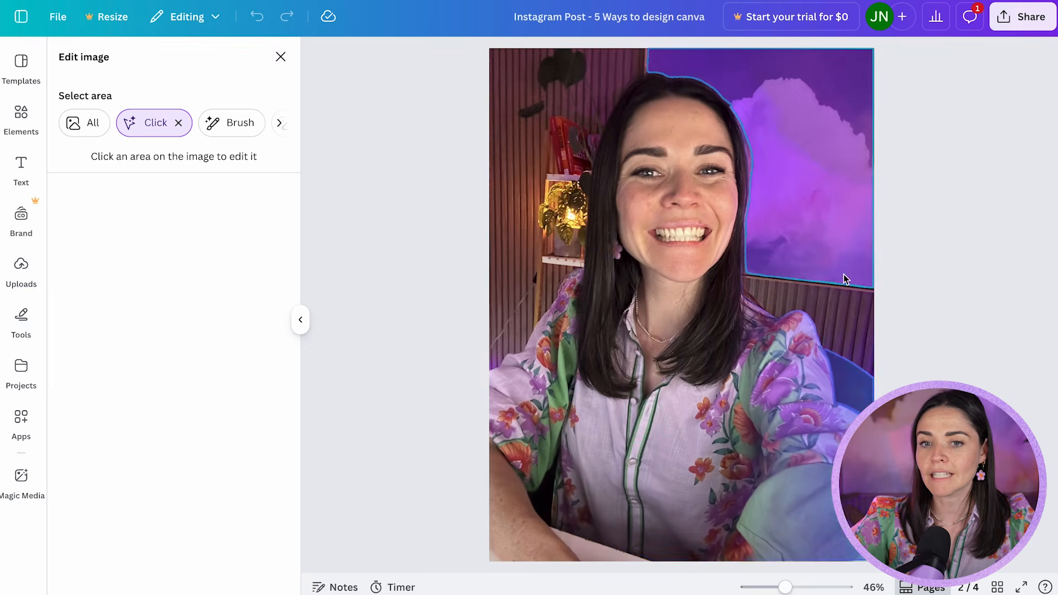
left_click(687, 168)
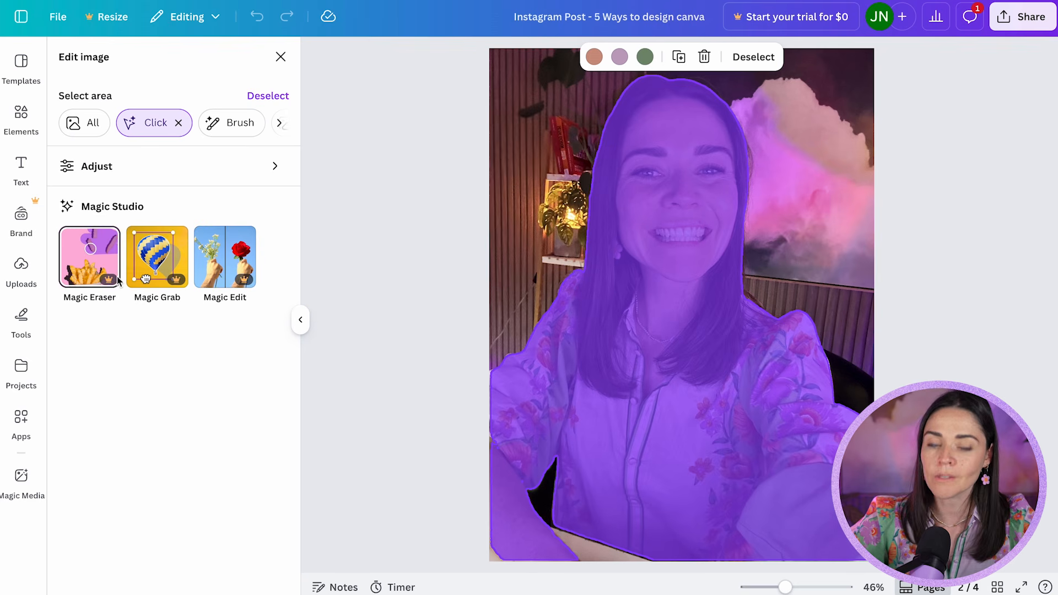
left_click(97, 167)
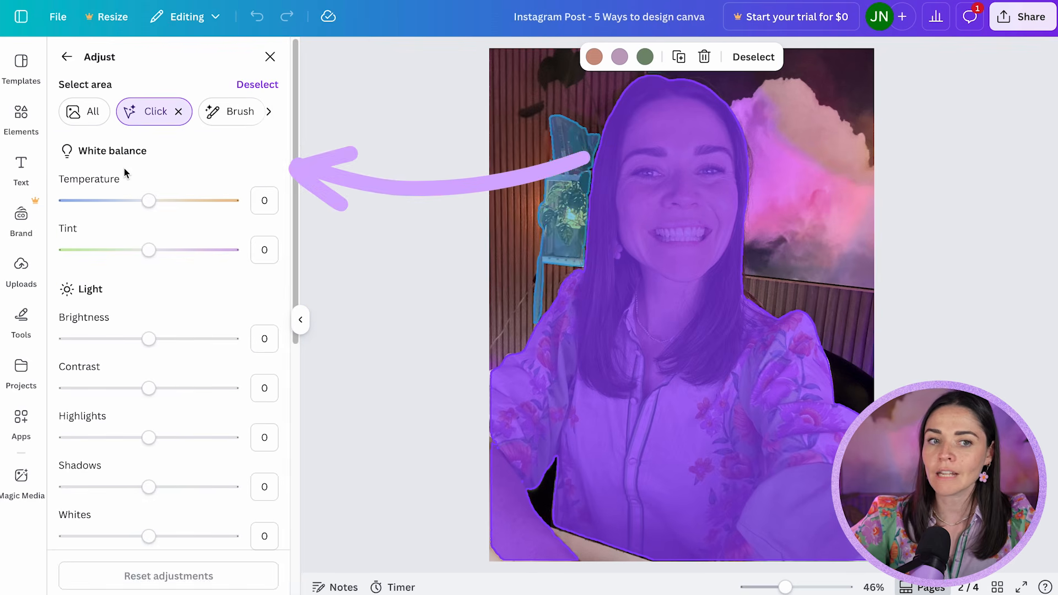
mouse_move(154, 339)
left_mouse_down()
mouse_move(229, 338)
mouse_move(61, 339)
mouse_move(234, 339)
mouse_move(54, 341)
mouse_move(307, 342)
mouse_move(156, 342)
left_mouse_up()
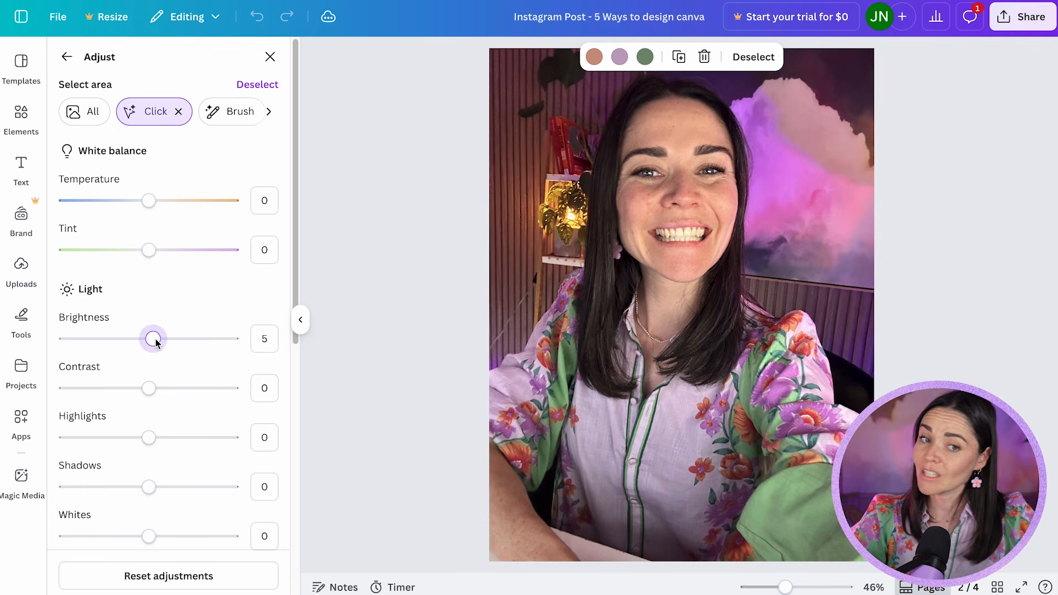
- Deselect the woman, reset the photo's adjustments, and return to the main image editing options
left_click(268, 113)
left_click(194, 114)
left_click(117, 118)
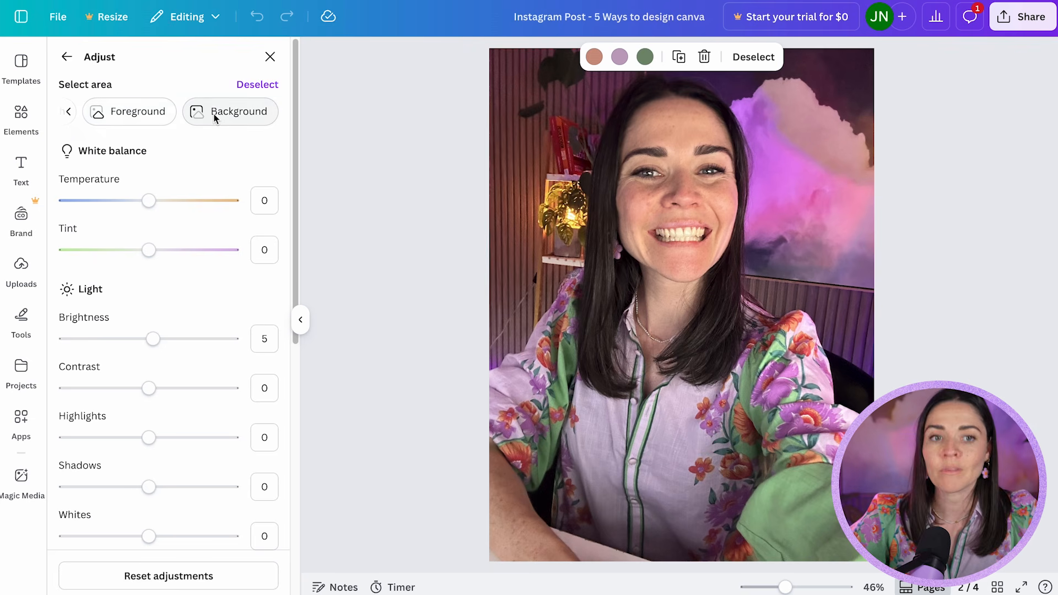
left_click(258, 86)
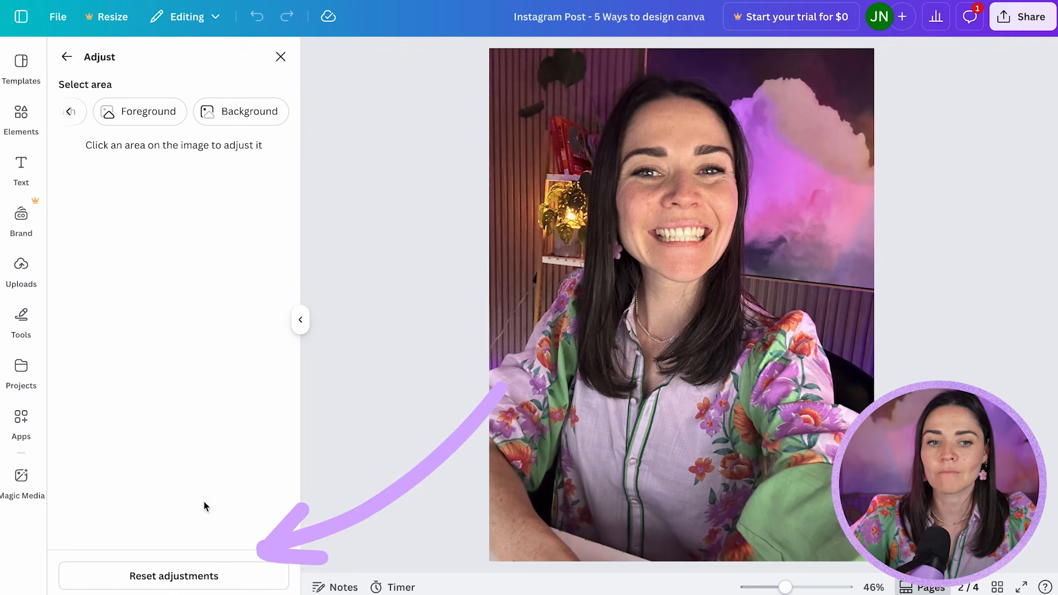
left_click(212, 576)
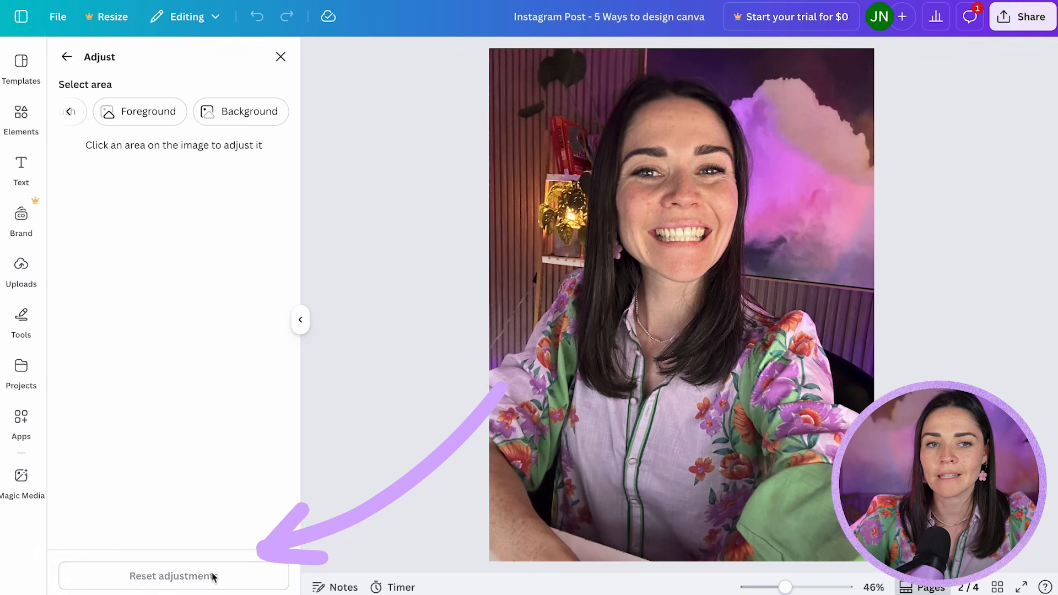
left_click(67, 56)
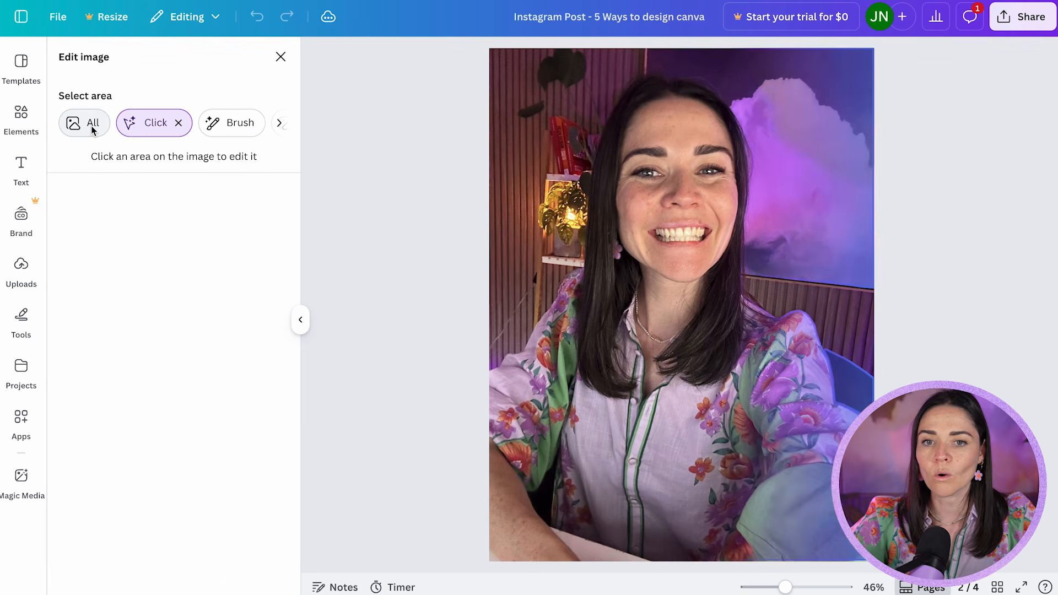
- Set the area to edit to the whole photo and look over the available image editing options
left_click(89, 127)
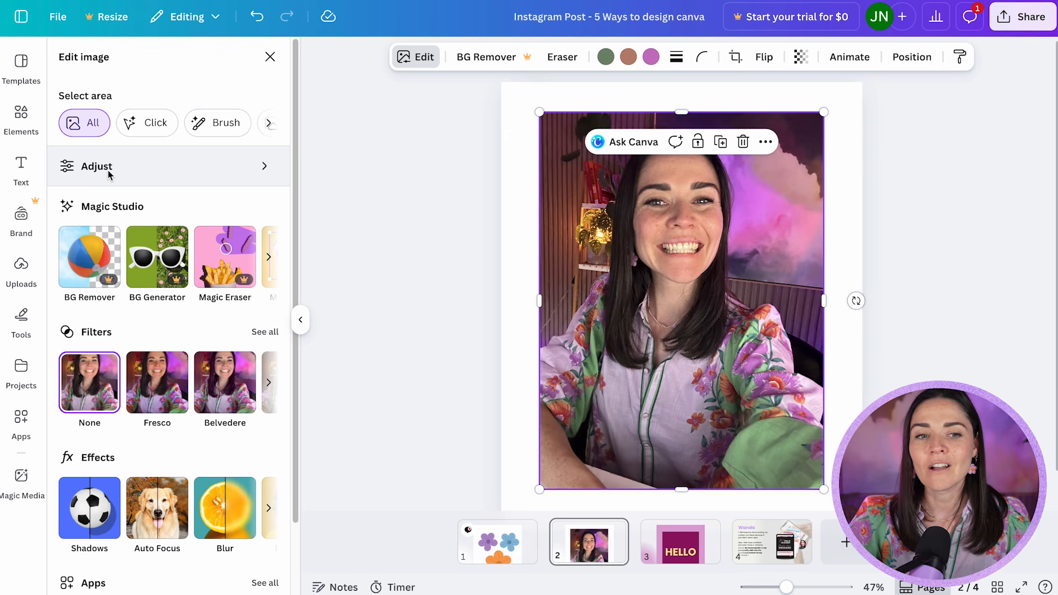
scroll(146, 276, "down", 2)
scroll(146, 277, "up", 2)
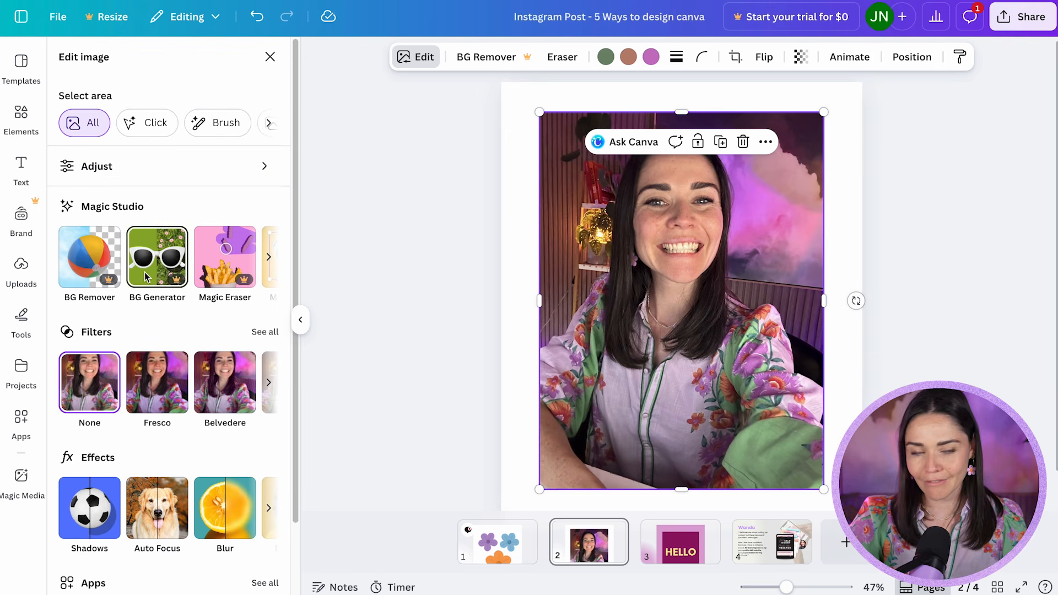
- Adjust the photo's white balance with Temperature at 1, and try a Tint of 91 before returning it to 0
left_click(124, 168)
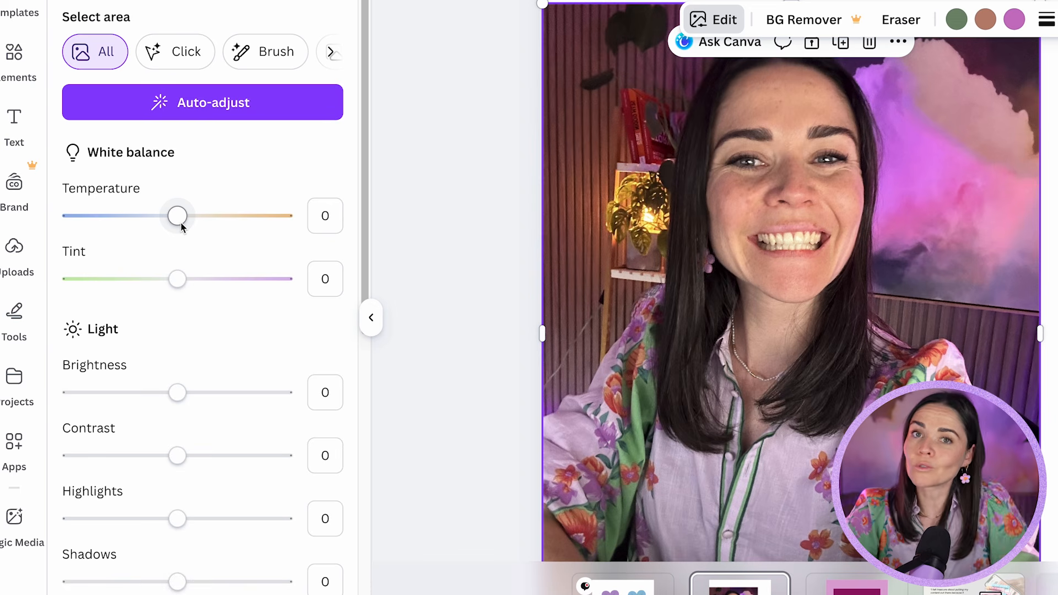
mouse_move(178, 221)
left_mouse_down()
mouse_move(87, 217)
mouse_move(292, 226)
mouse_move(168, 228)
mouse_move(190, 225)
mouse_move(167, 226)
mouse_move(188, 226)
mouse_move(177, 219)
left_mouse_up()
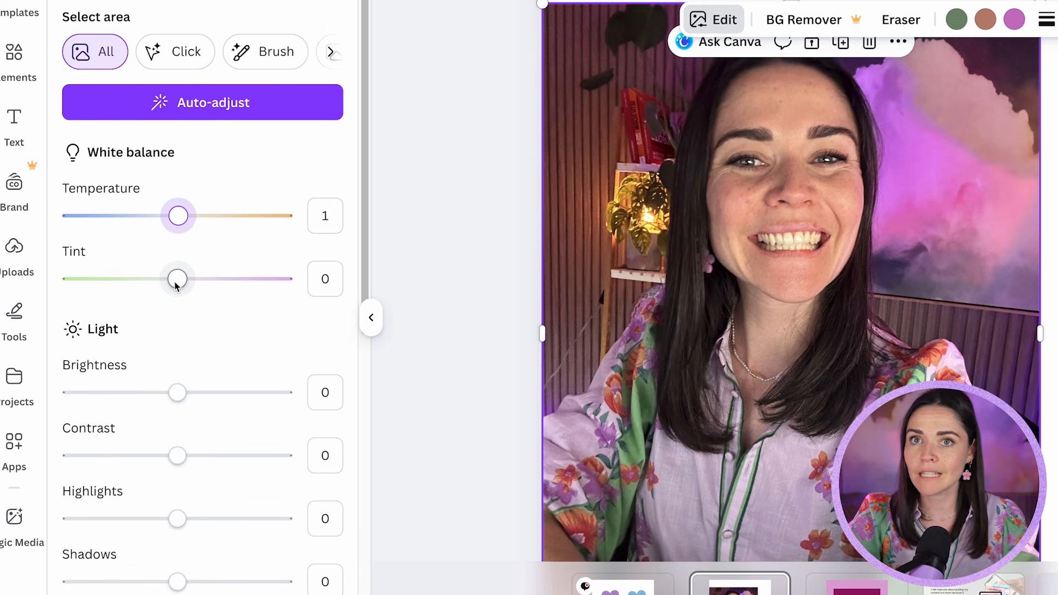
left_click_drag(176, 286, 278, 288)
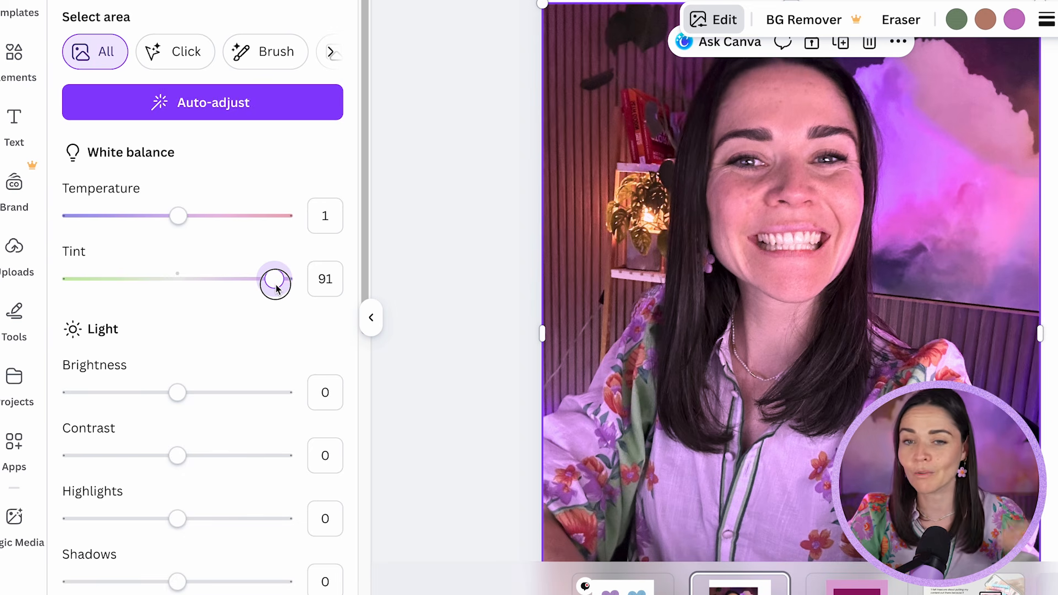
left_click_drag(277, 288, 176, 285)
- Try a strong Brightness increase on the photo and set Brightness back to 0
scroll(217, 266, "down", 4)
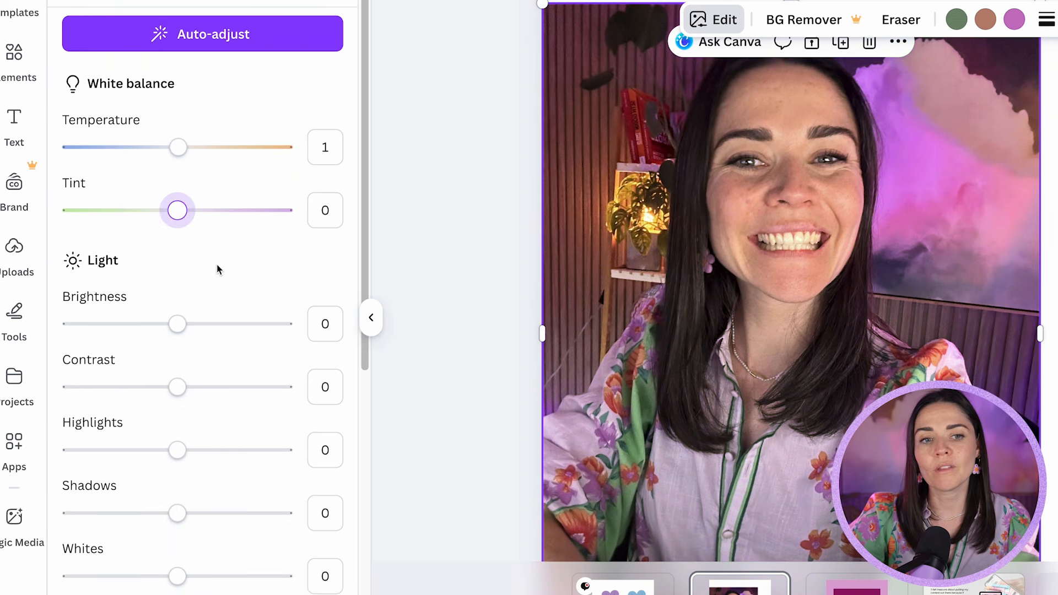
scroll(217, 267, "up", 1)
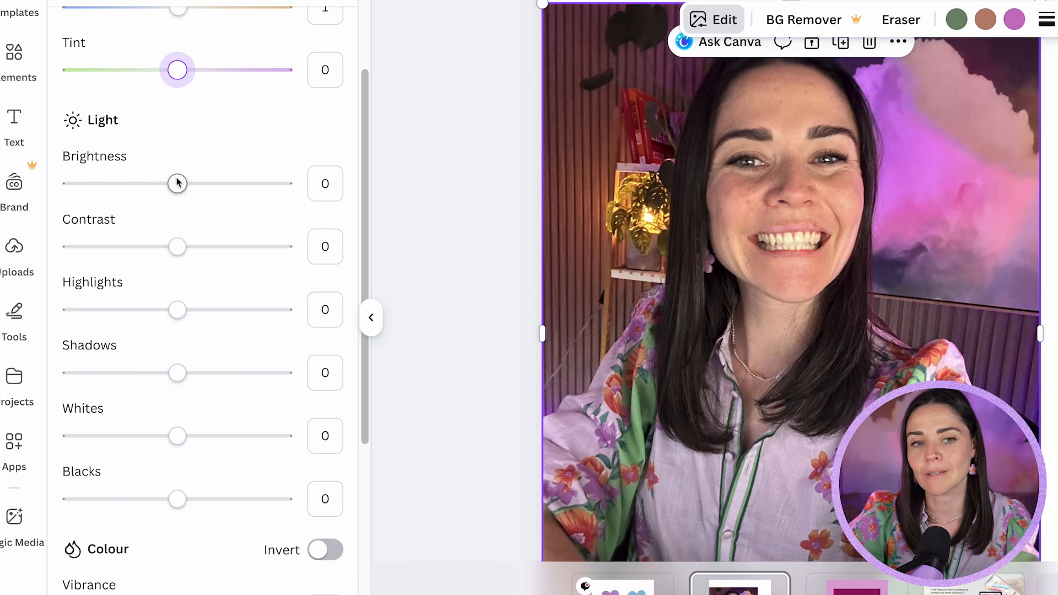
left_click_drag(180, 183, 283, 186)
left_click(319, 183)
type("0")
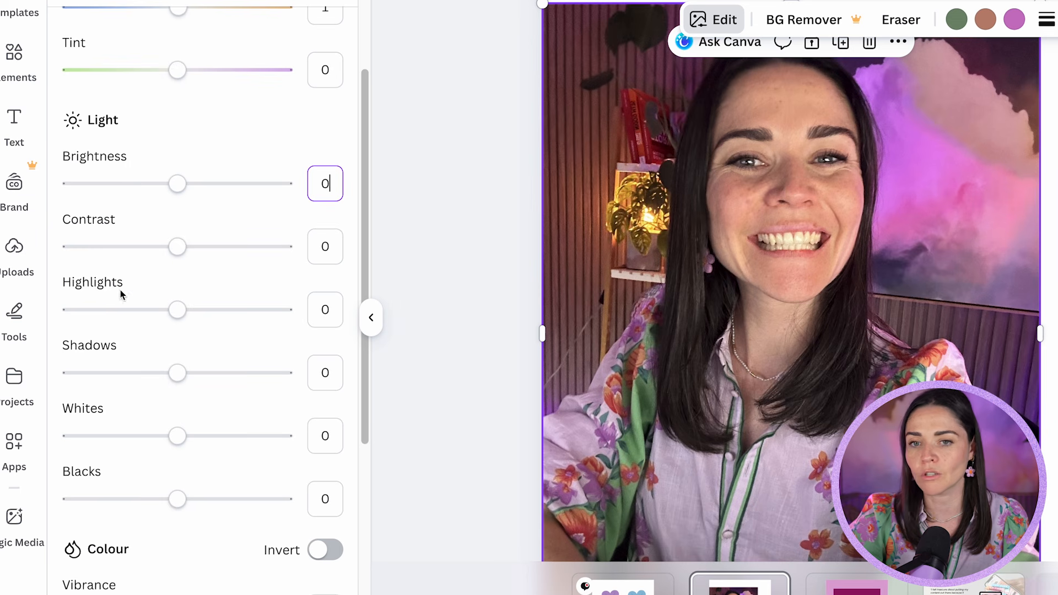
- Test Contrast and leave it at 0, then set Highlights to 1, Shadows to -3, Whites to -1 and Blacks to -2
left_click(181, 248)
mouse_move(182, 248)
left_mouse_down()
mouse_move(278, 243)
mouse_move(90, 243)
mouse_move(315, 251)
mouse_move(177, 246)
left_mouse_up()
mouse_move(177, 309)
left_mouse_down()
mouse_move(289, 313)
mouse_move(44, 316)
mouse_move(142, 323)
mouse_move(208, 309)
mouse_move(178, 310)
left_mouse_up()
mouse_move(177, 373)
left_mouse_down()
mouse_move(299, 373)
mouse_move(66, 372)
mouse_move(173, 373)
left_mouse_up()
mouse_move(178, 435)
left_mouse_down()
mouse_move(307, 435)
mouse_move(85, 447)
mouse_move(176, 444)
left_mouse_up()
mouse_move(177, 501)
left_mouse_down()
mouse_move(315, 501)
mouse_move(67, 499)
mouse_move(173, 499)
left_mouse_up()
- Try inverting the photo's colours and turn the inversion off again
scroll(251, 365, "down", 2)
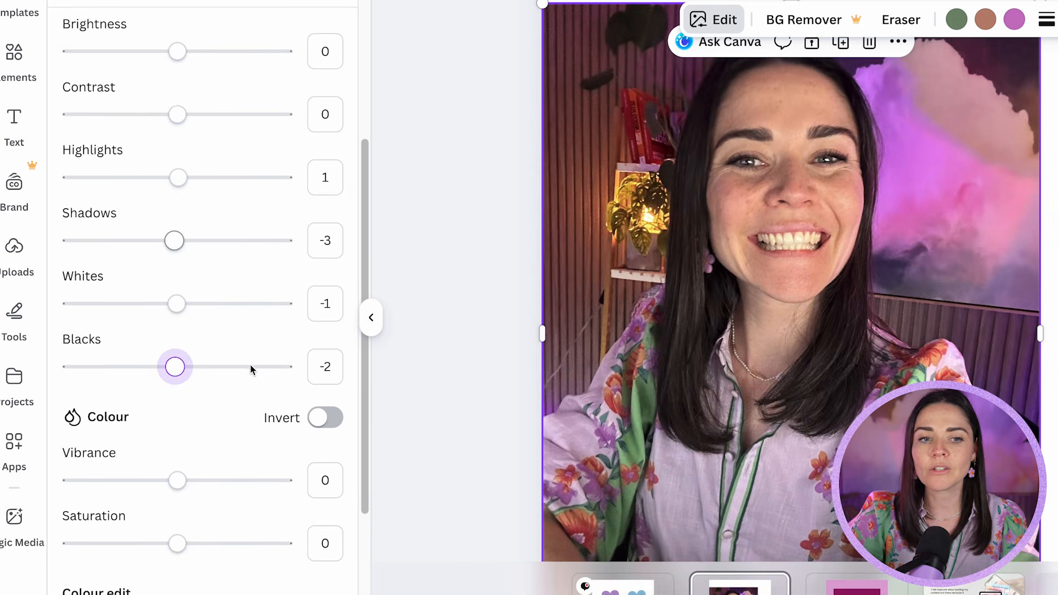
scroll(250, 365, "down", 2)
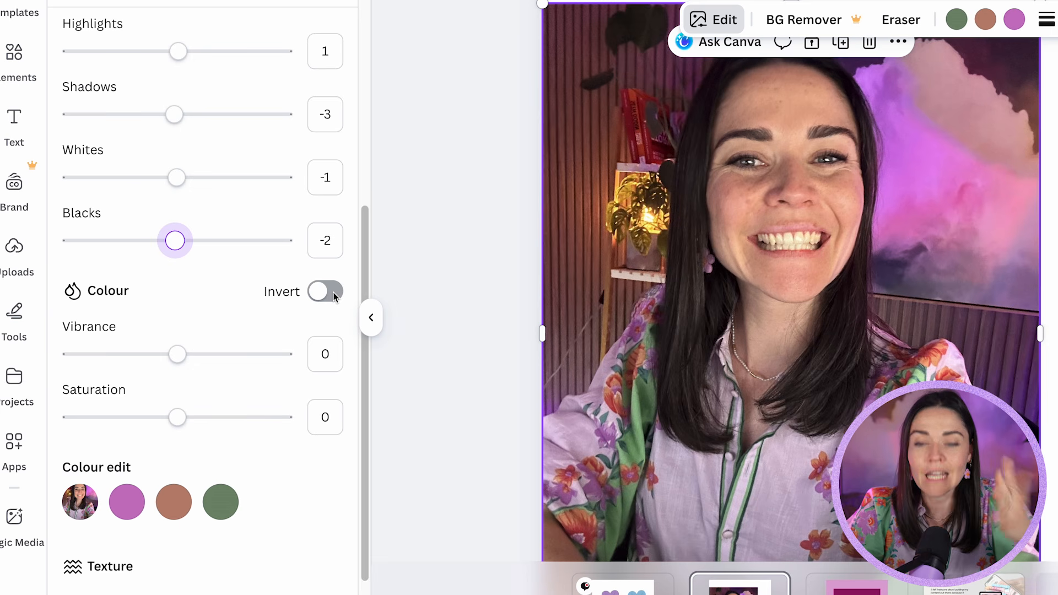
left_click(334, 295)
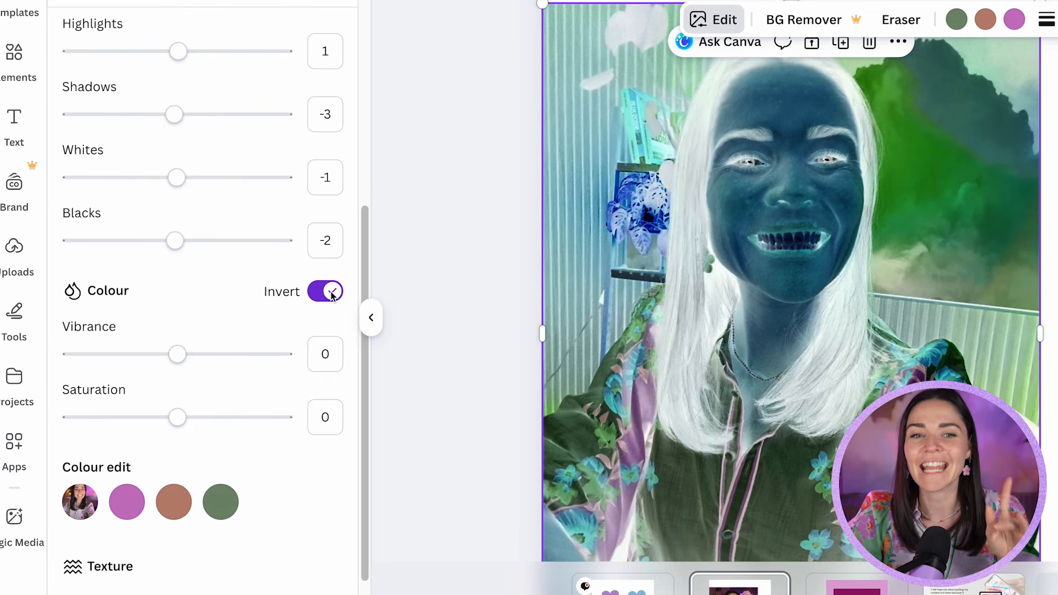
left_click(333, 295)
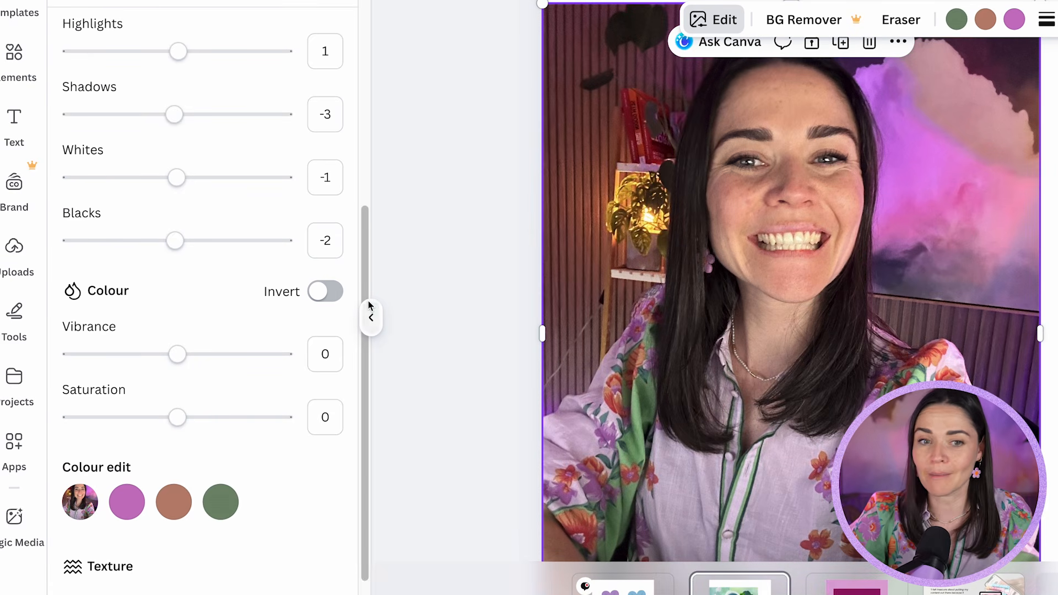
left_click(330, 292)
left_click(330, 292)
- Try Vibrance at 100, reduce it to 2, and set the photo's overall Saturation to -2
scroll(194, 335, "down", 1)
scroll(196, 308, "down", 1)
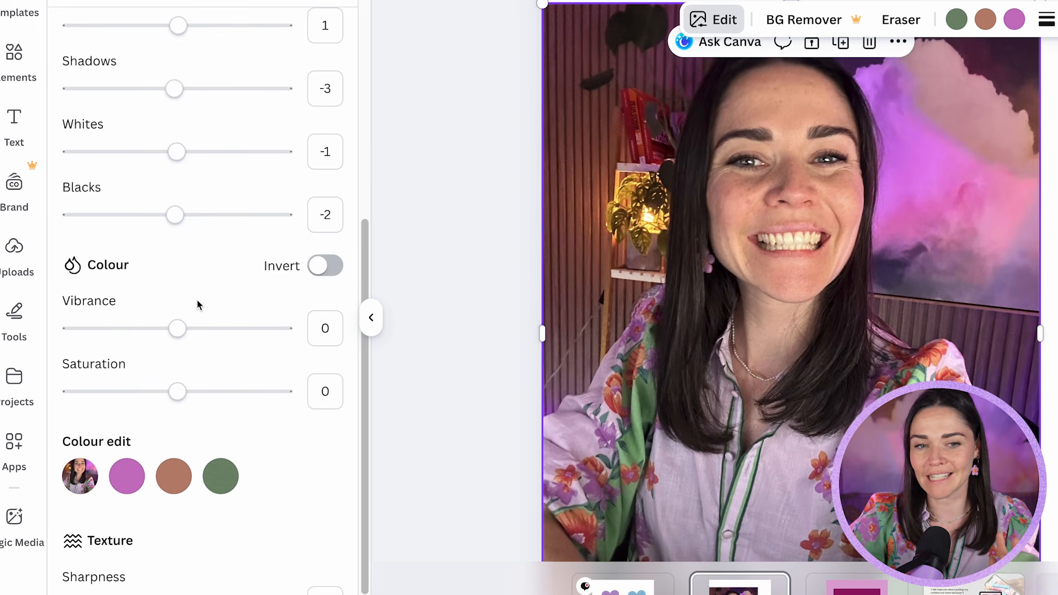
scroll(197, 300, "down", 1)
left_click_drag(180, 297, 304, 300)
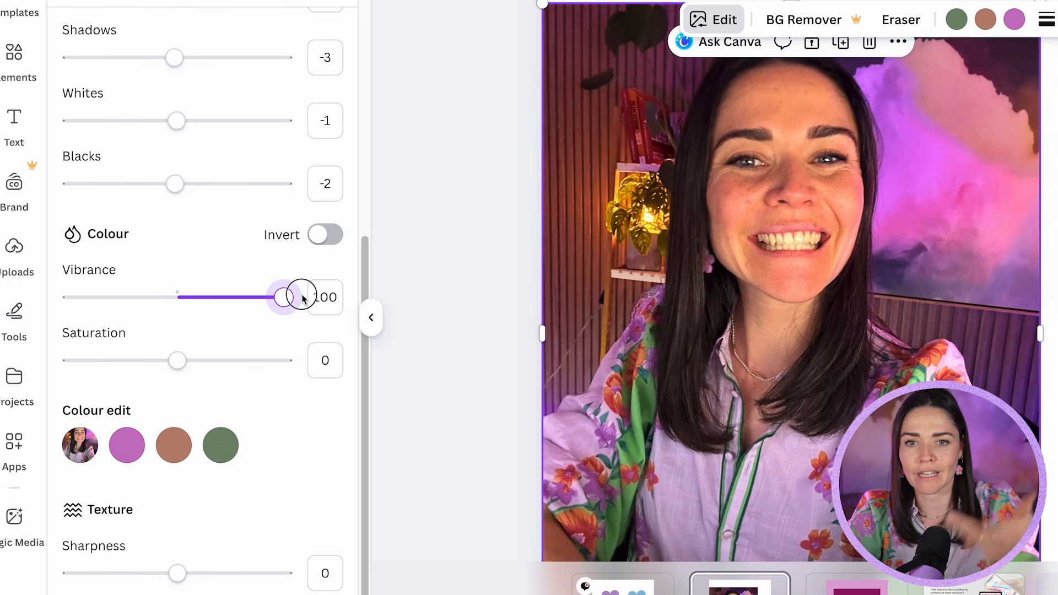
left_click_drag(303, 299, 179, 301)
mouse_move(177, 361)
left_mouse_down()
mouse_move(314, 366)
mouse_move(2, 346)
mouse_move(286, 365)
mouse_move(45, 362)
mouse_move(173, 359)
left_mouse_up()
- Edit the photo's purple colour, testing Hue and leaving it at 0, with Saturation at 8 and Brightness at 3
scroll(226, 336, "down", 2)
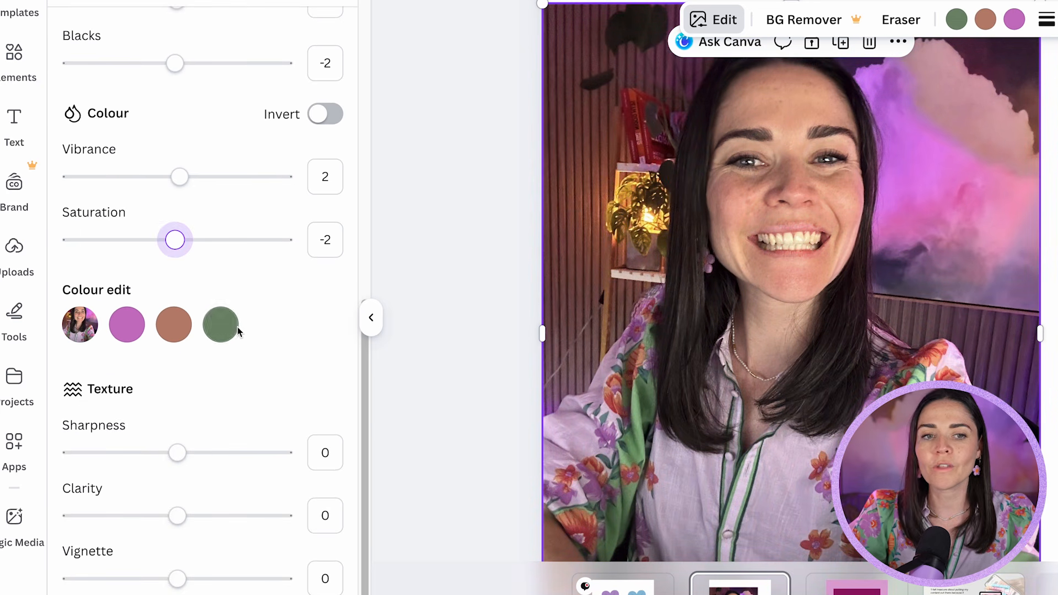
left_click(127, 324)
mouse_move(183, 406)
left_mouse_down()
mouse_move(220, 411)
mouse_move(130, 411)
mouse_move(178, 417)
left_mouse_up()
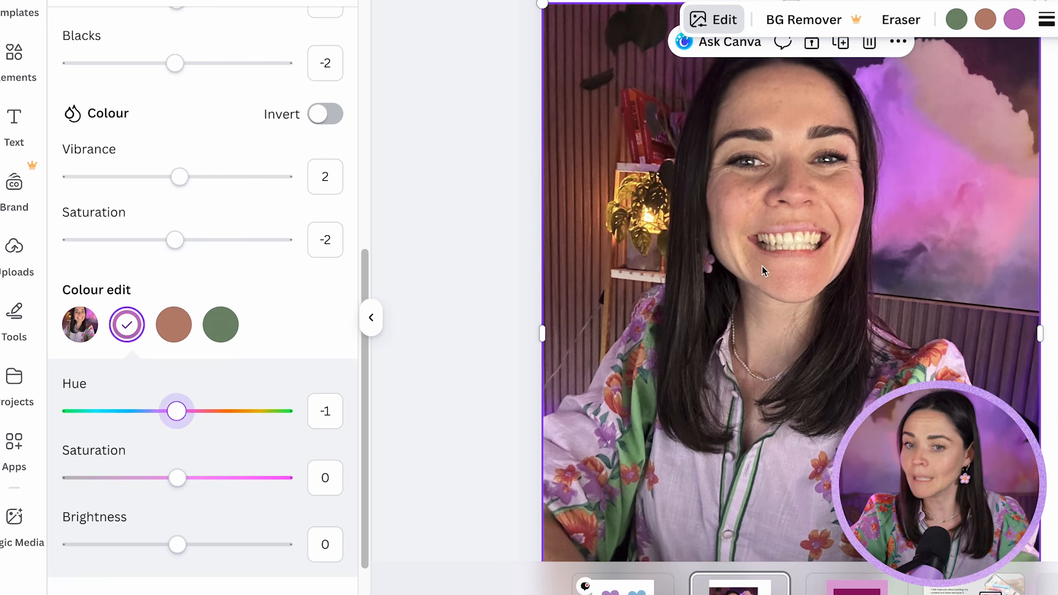
mouse_move(178, 413)
left_mouse_down()
mouse_move(235, 417)
mouse_move(178, 411)
mouse_move(293, 397)
mouse_move(186, 398)
left_mouse_up()
scroll(248, 396, "down", 2)
scroll(221, 404, "down", 2)
mouse_move(178, 463)
left_mouse_down()
mouse_move(317, 463)
mouse_move(31, 464)
mouse_move(343, 472)
mouse_move(180, 463)
left_mouse_up()
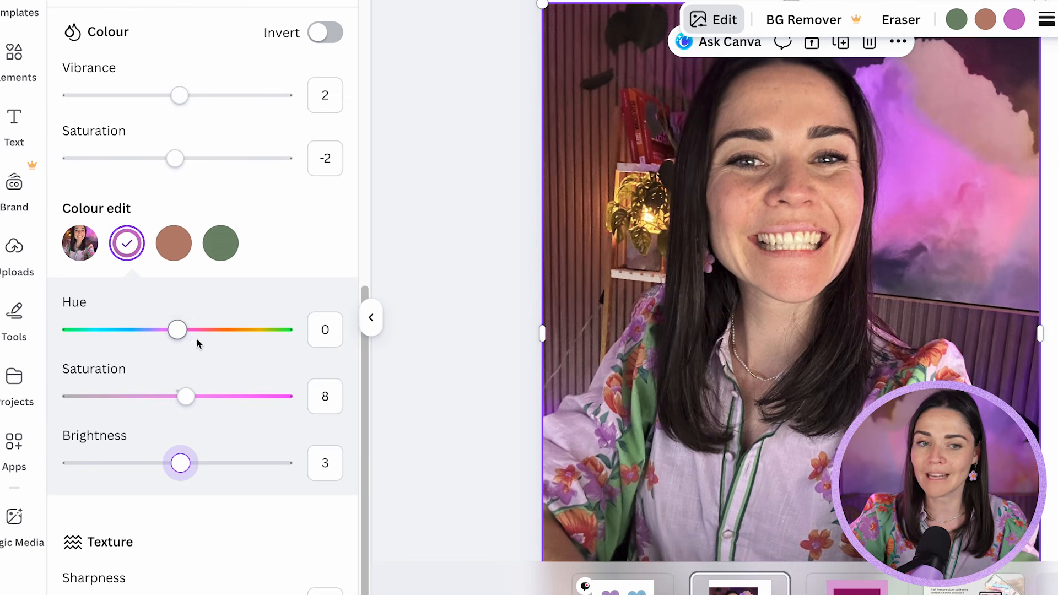
left_click(304, 229)
- Try Sharpness at 100 and bring it down to -2, then set Clarity to 6 and Vignette to -3
scroll(227, 448, "down", 3)
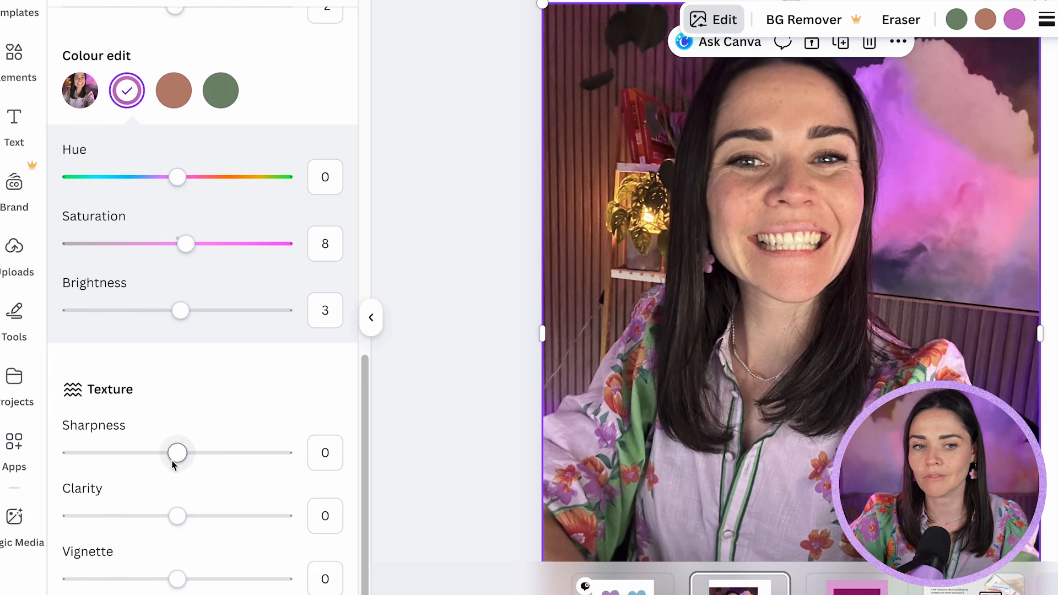
left_click_drag(177, 454, 306, 460)
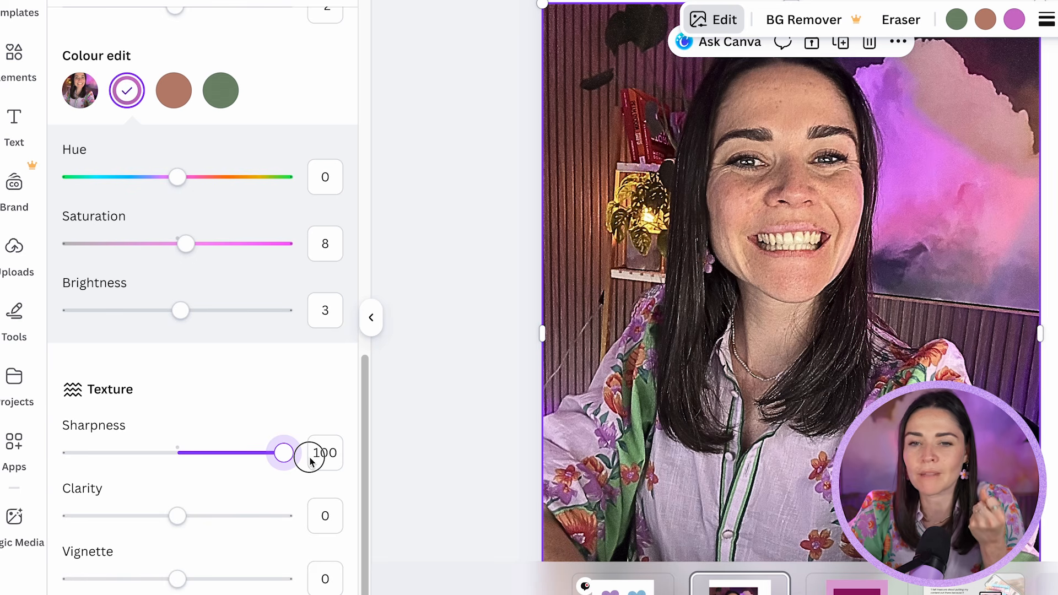
left_click_drag(310, 460, 175, 454)
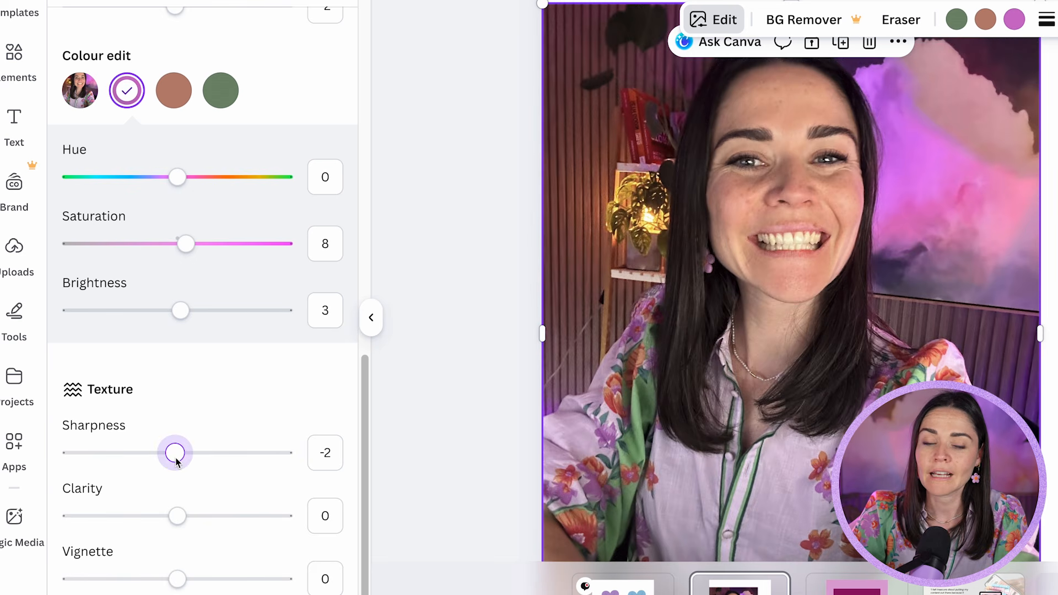
mouse_move(182, 518)
left_mouse_down()
mouse_move(270, 514)
mouse_move(316, 528)
mouse_move(207, 515)
mouse_move(64, 524)
mouse_move(276, 529)
mouse_move(38, 524)
mouse_move(175, 521)
left_mouse_up()
left_click_drag(177, 576, 156, 589)
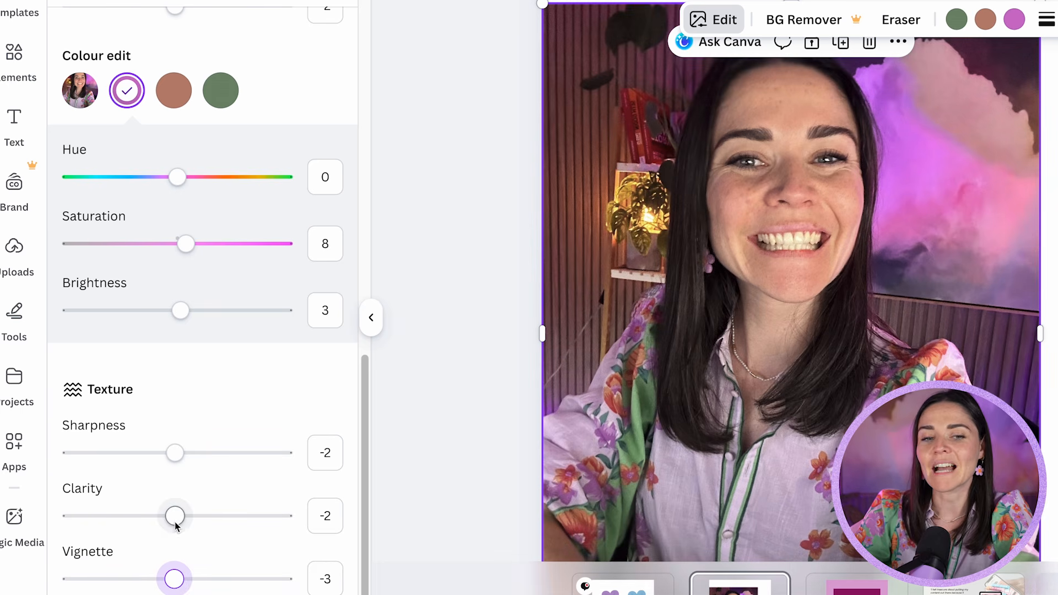
mouse_move(176, 516)
left_mouse_down()
mouse_move(194, 518)
mouse_move(185, 516)
left_mouse_up()
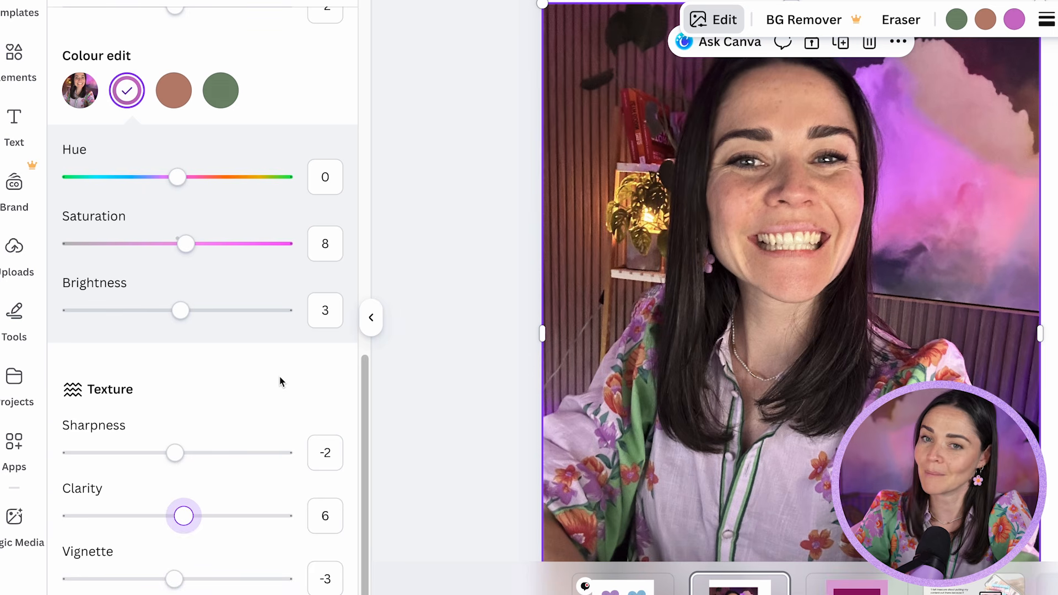
- Reset all of the photo's adjustments and return to the main image editing options
scroll(280, 375, "up", 5)
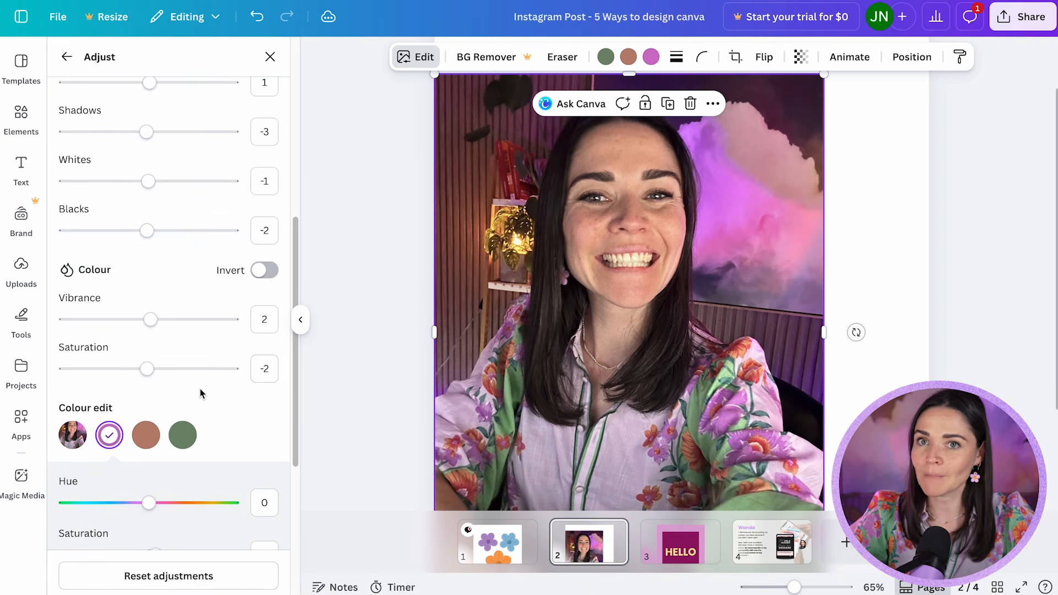
scroll(200, 393, "down", 5)
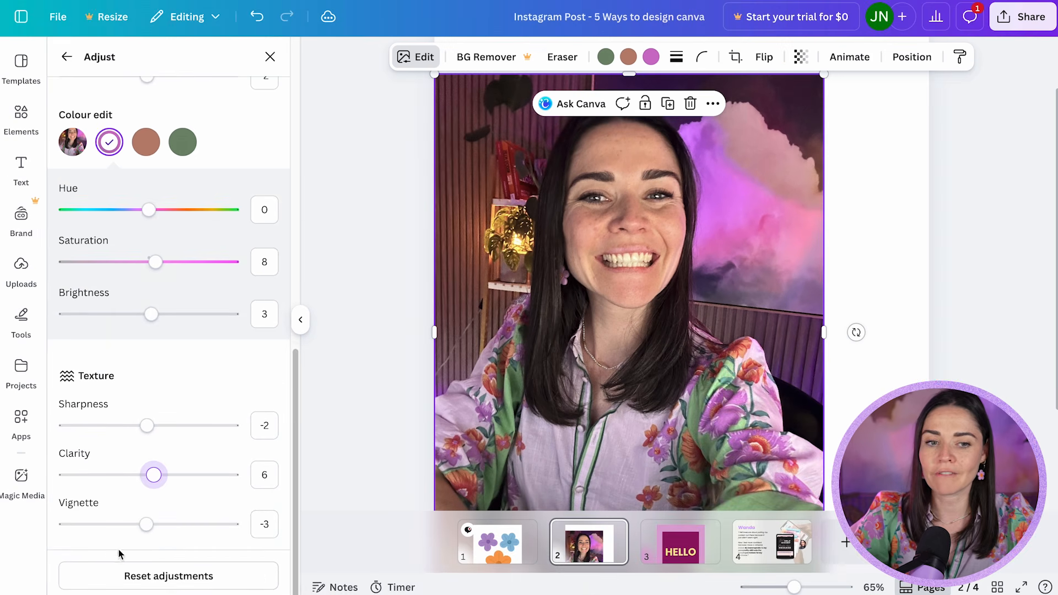
left_click(189, 583)
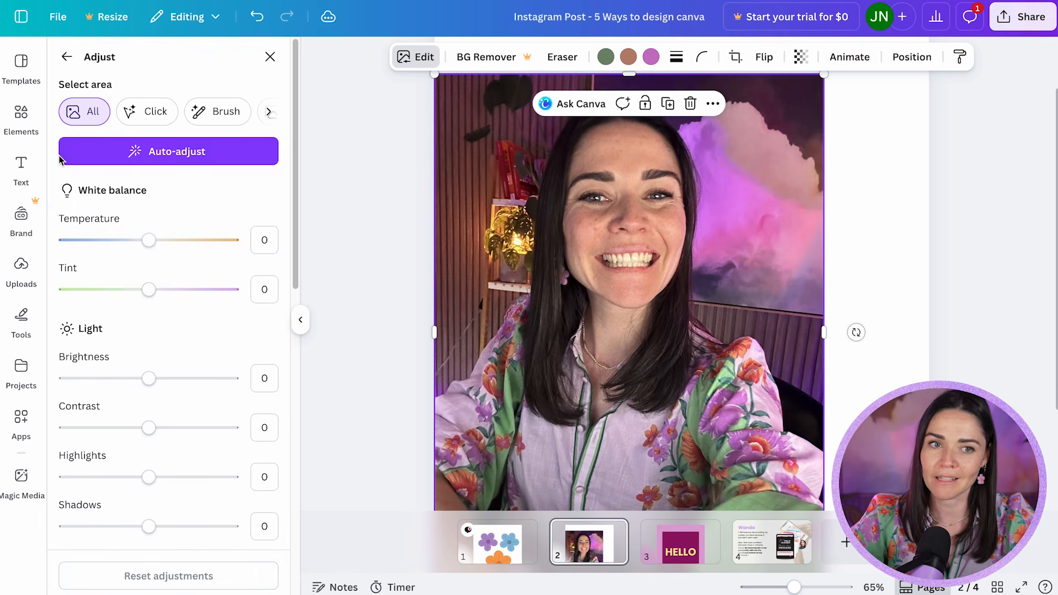
left_click(67, 58)
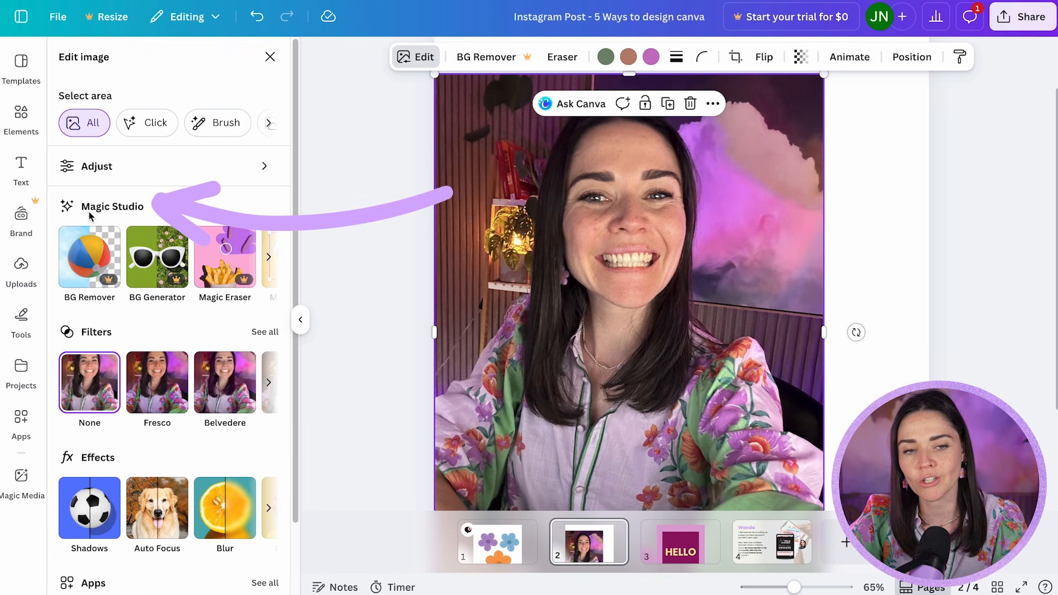
- Look through the Magic Studio tools available for the photo
left_click(268, 258)
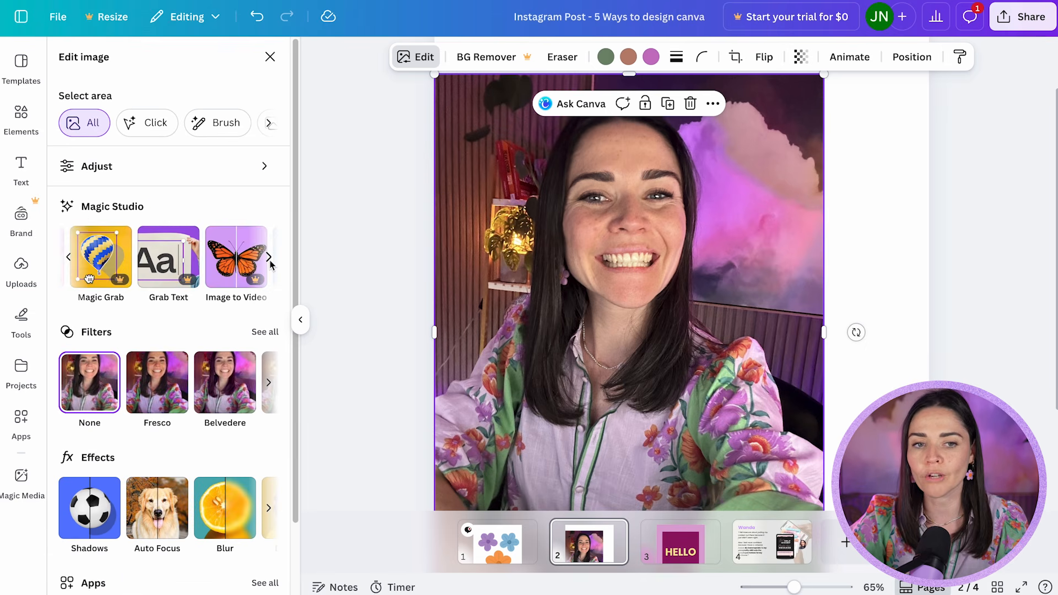
left_click(269, 259)
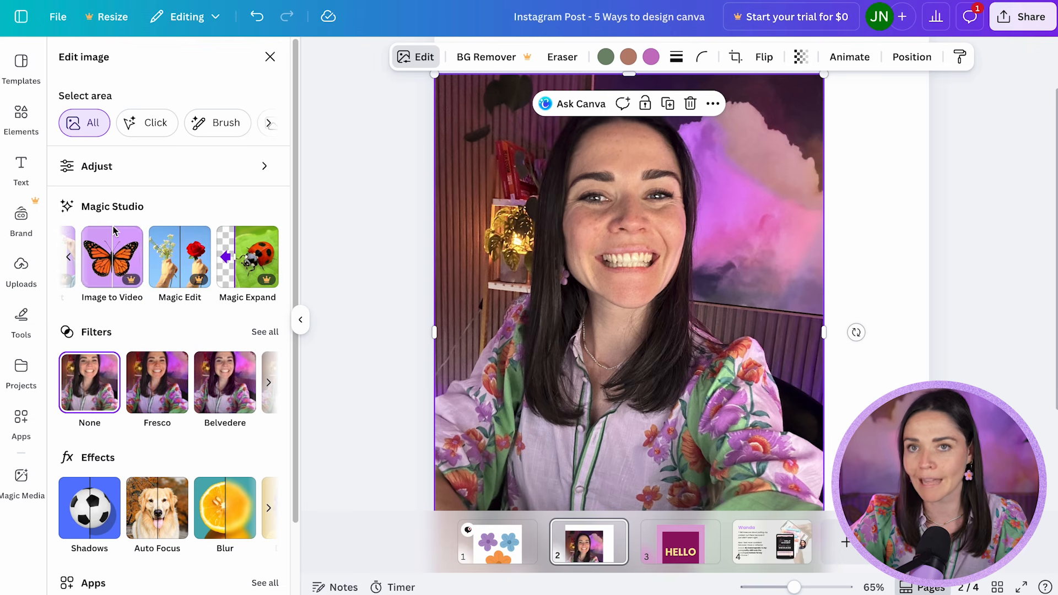
scroll(145, 325, "down", 1)
scroll(145, 325, "down", 2)
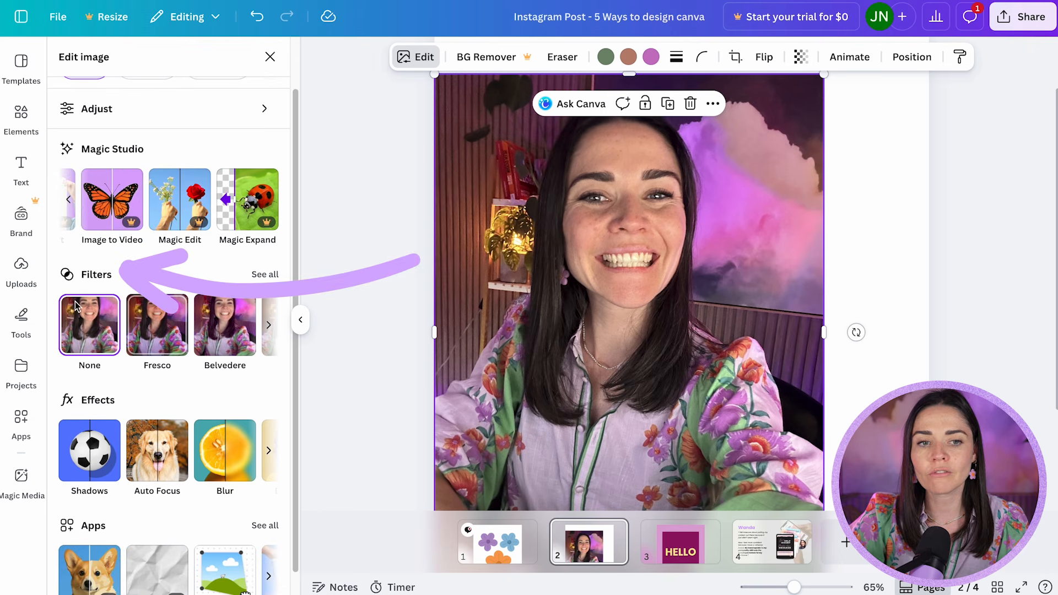
- Try the Aero filter on the photo, replace it with the Cool filter Polar at full intensity, and browse the remaining filters
left_click(267, 276)
scroll(226, 246, "down", 2)
left_click(185, 270)
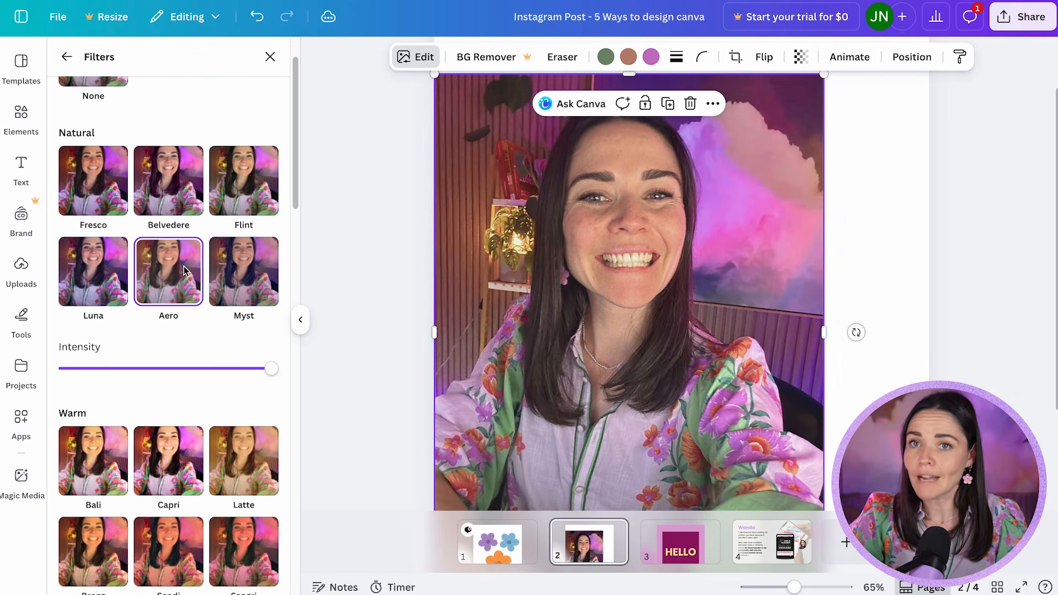
scroll(184, 270, "down", 4)
scroll(187, 355, "down", 4)
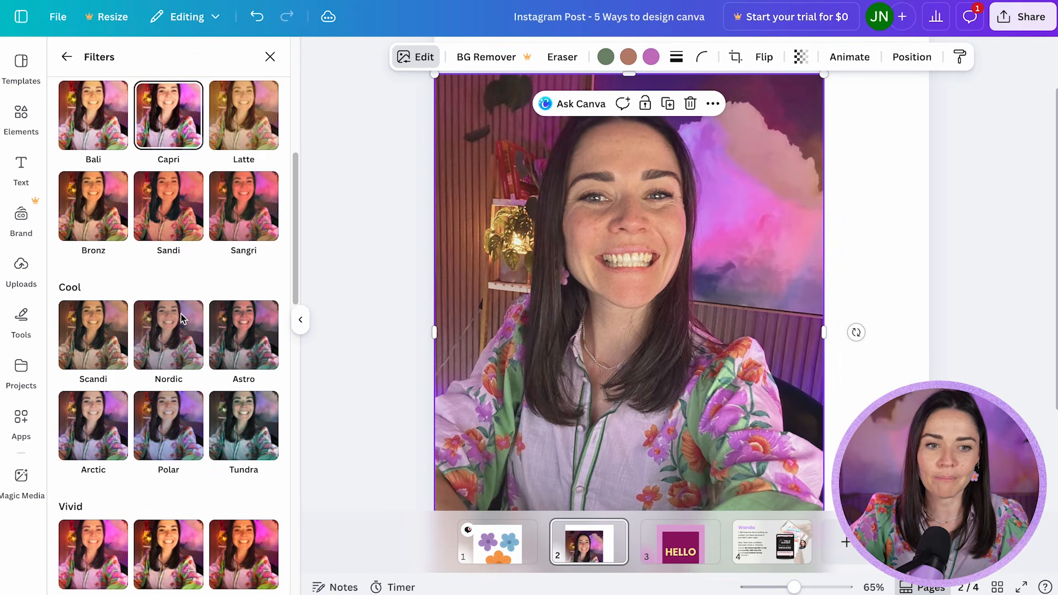
left_click(172, 395)
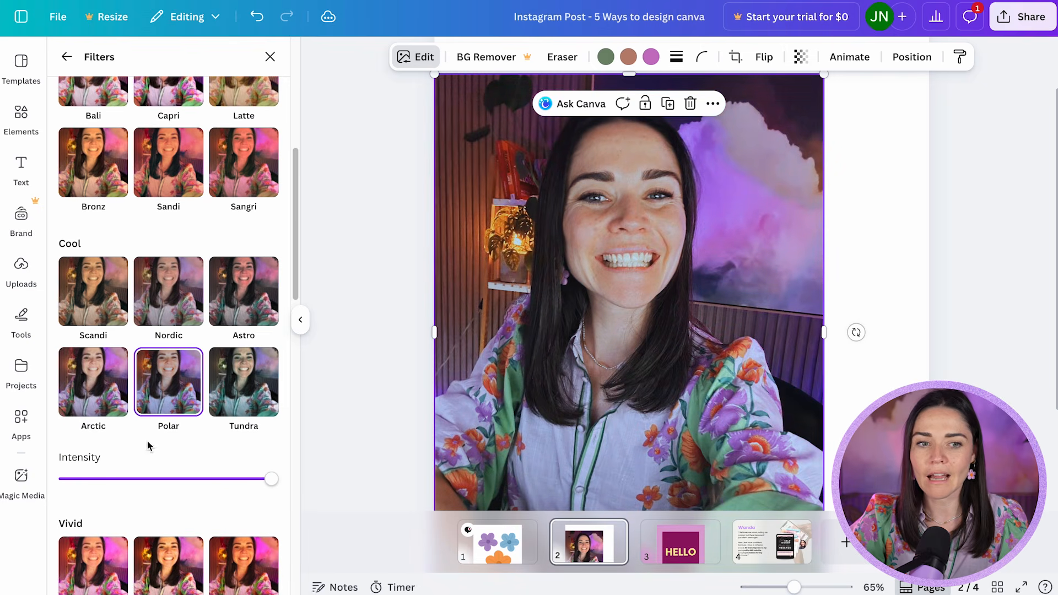
scroll(232, 469, "down", 1)
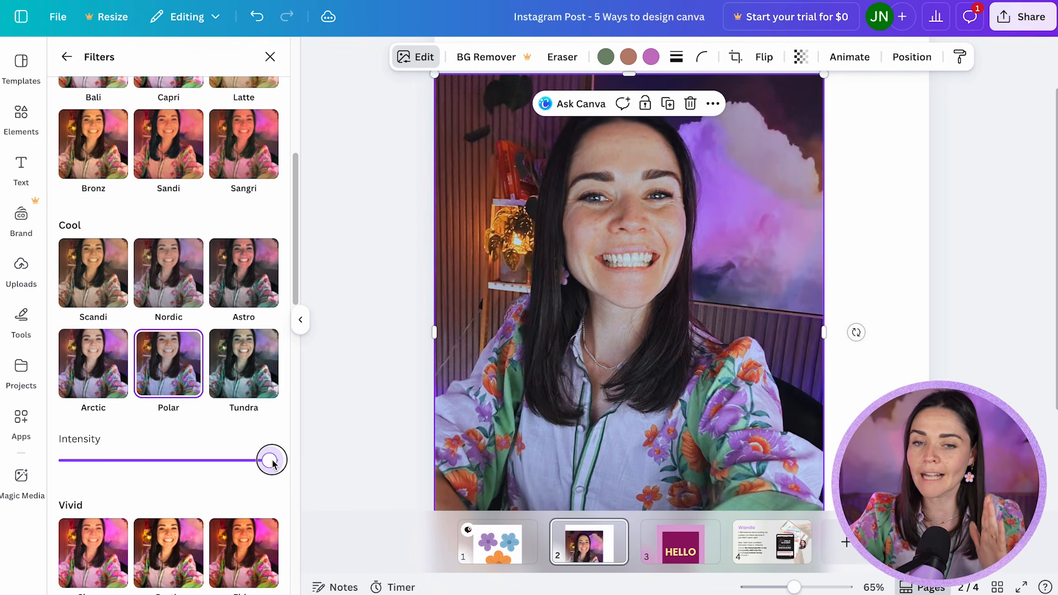
mouse_move(273, 462)
left_mouse_down()
mouse_move(32, 475)
mouse_move(56, 463)
mouse_move(293, 468)
left_mouse_up()
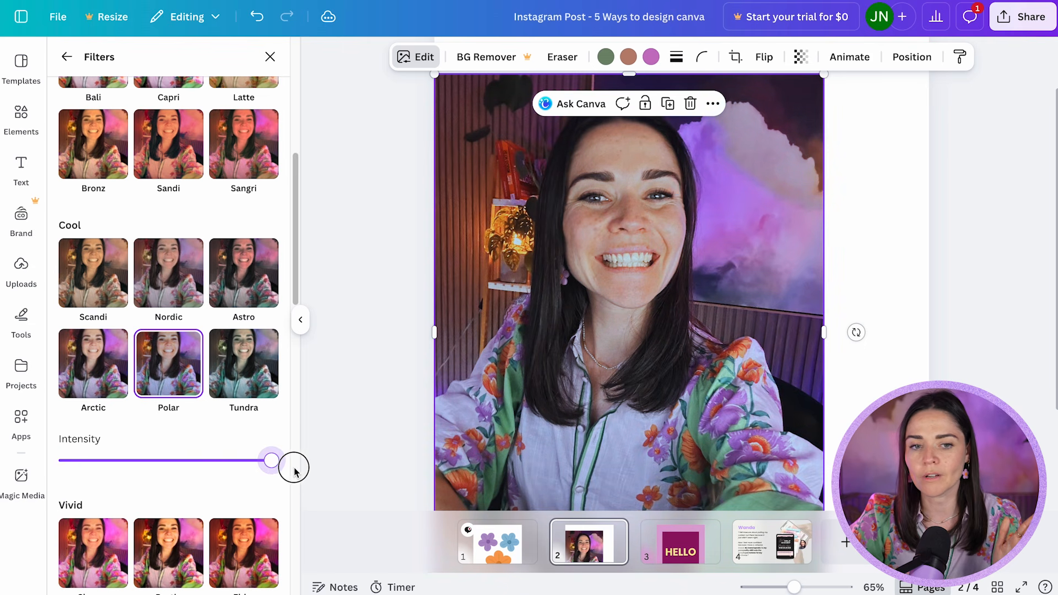
scroll(242, 424, "down", 12)
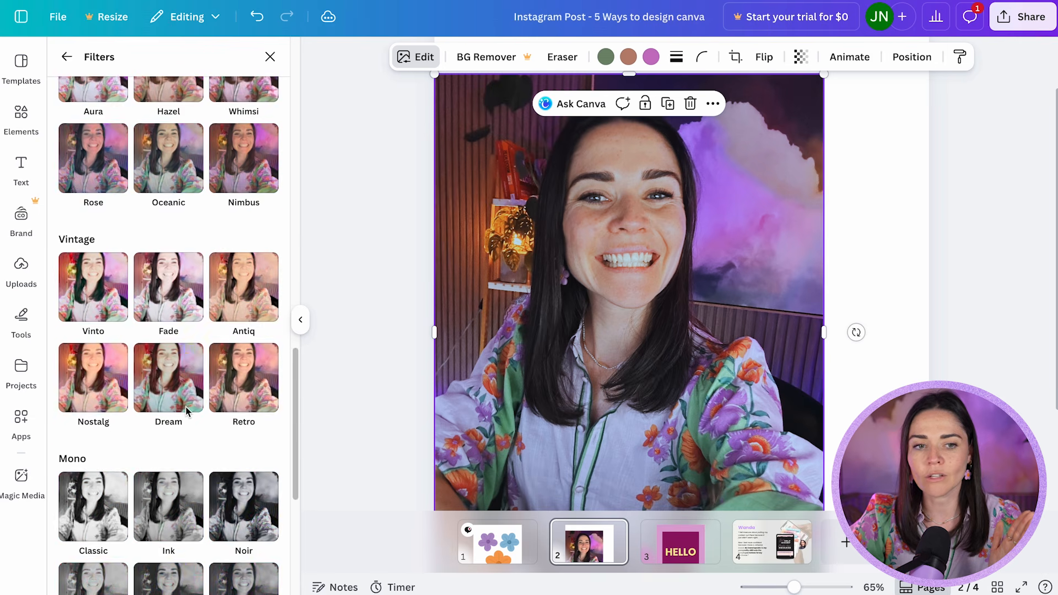
- Try the Mono filters Classic, Ink, Noir and Newspaper on the photo, and bring the filter intensity down to zero
scroll(185, 412, "down", 3)
scroll(176, 330, "up", 2)
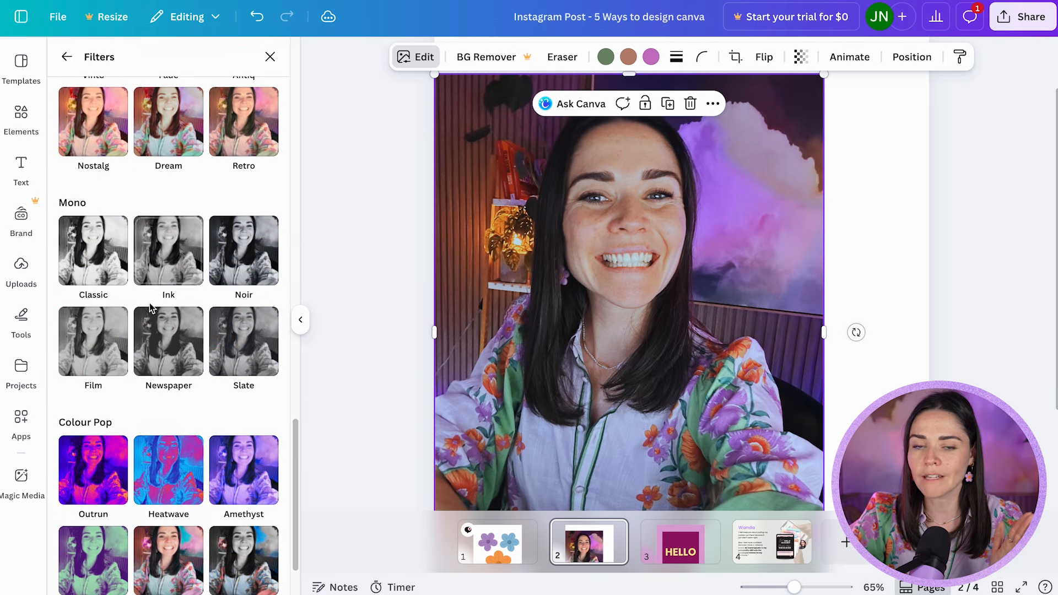
left_click(159, 256)
left_click(108, 257)
left_click(245, 243)
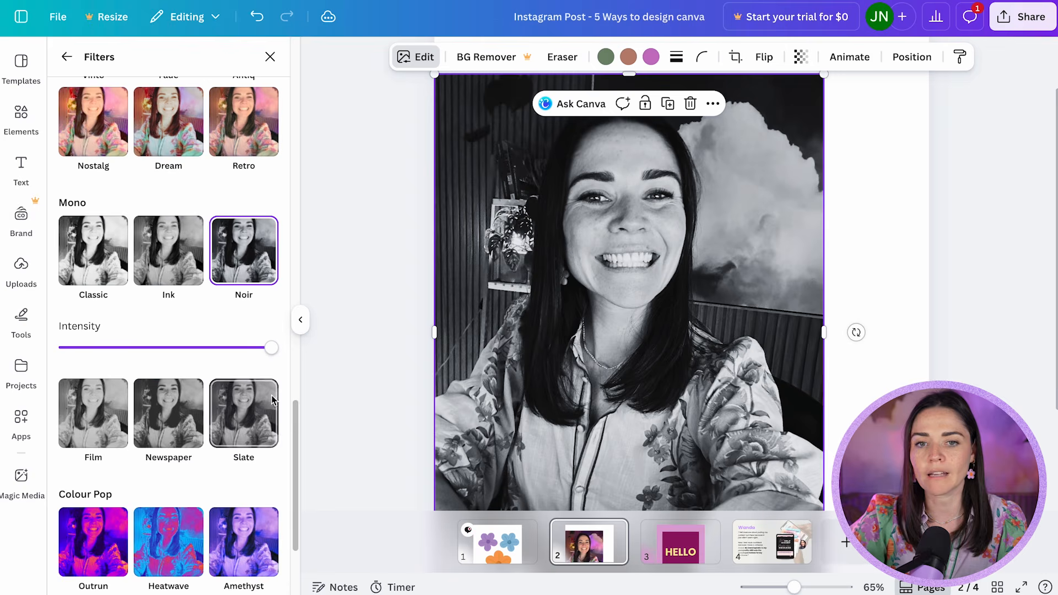
left_click(169, 413)
scroll(215, 457, "down", 3)
scroll(215, 386, "up", 10)
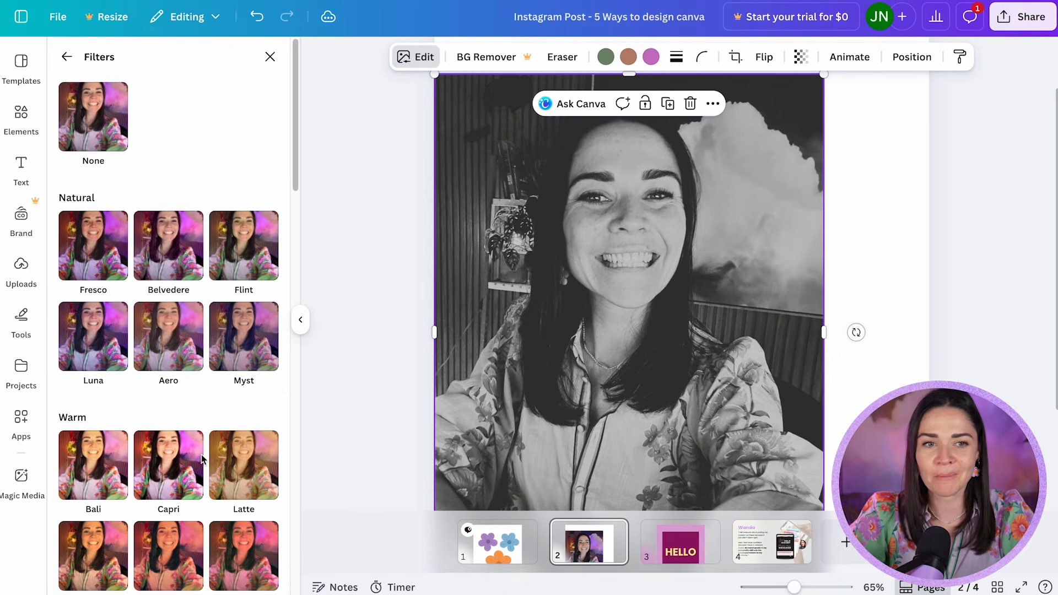
left_click(67, 57)
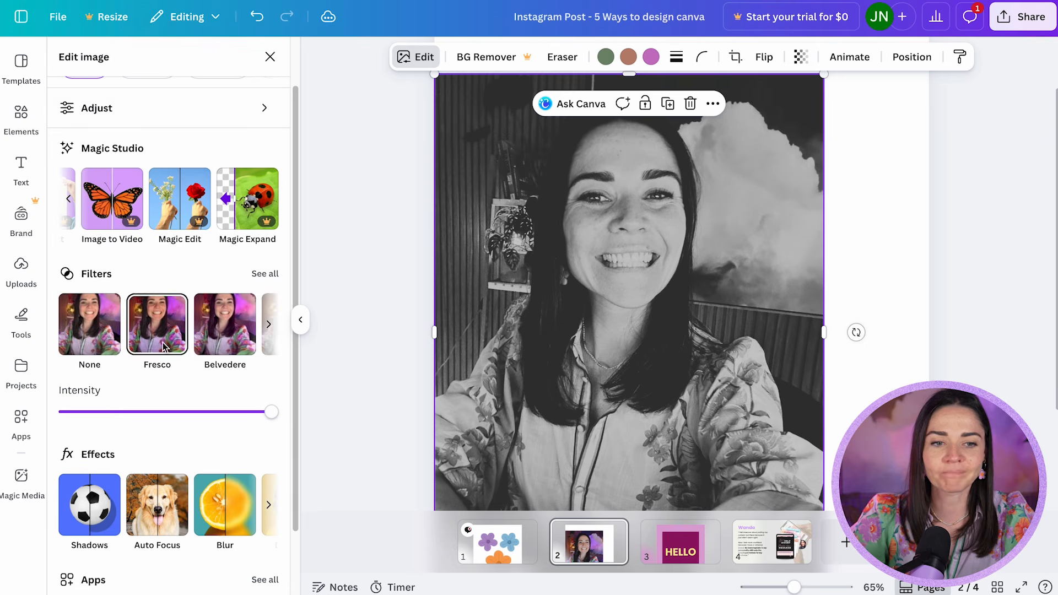
left_click_drag(269, 412, 63, 420)
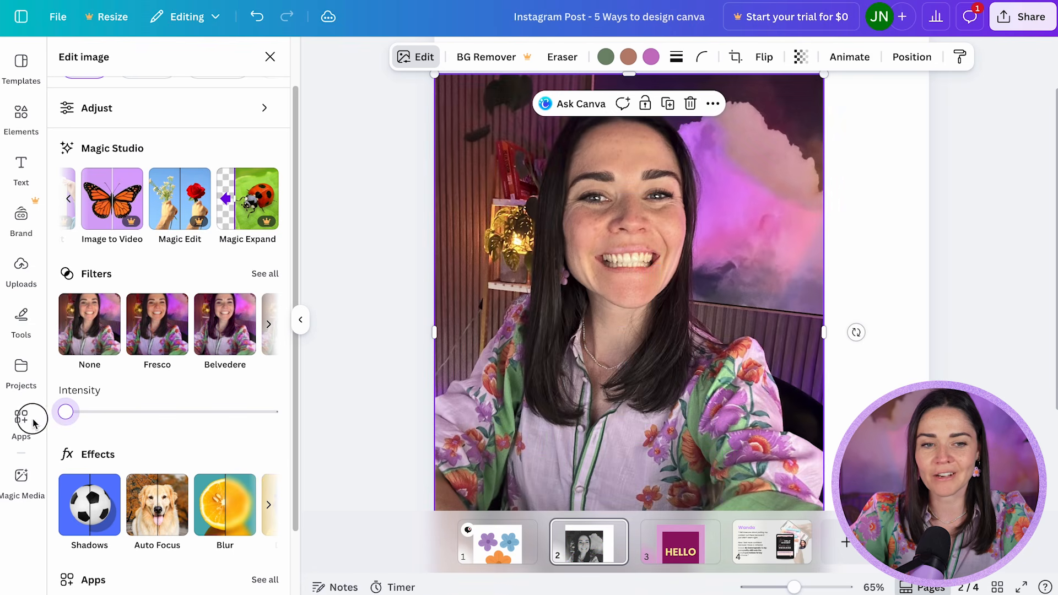
- Apply the Auto Focus effect to the photo and reduce its blur intensity
scroll(138, 391, "down", 2)
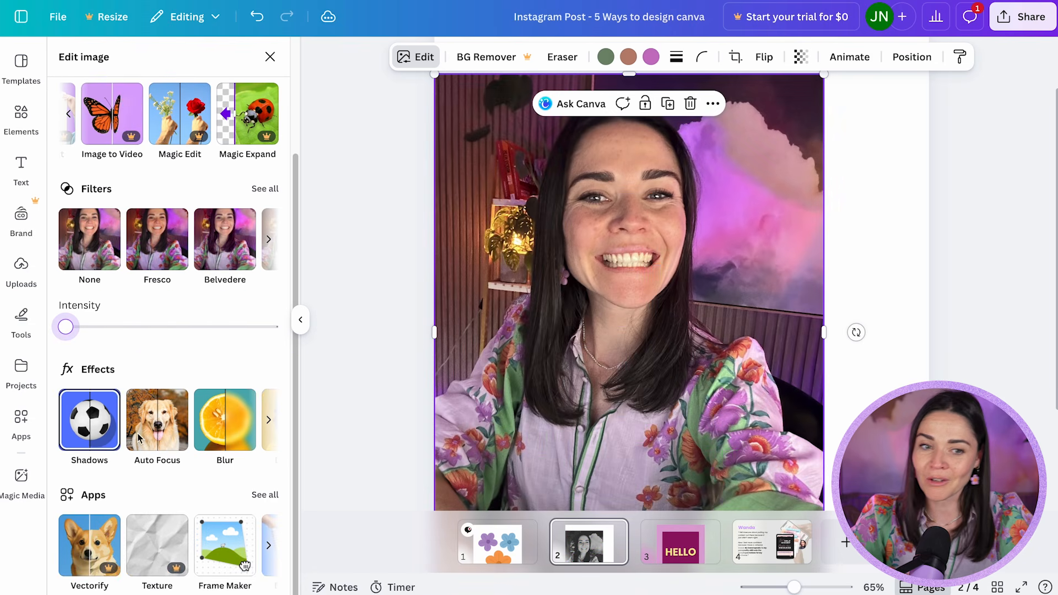
left_click(166, 426)
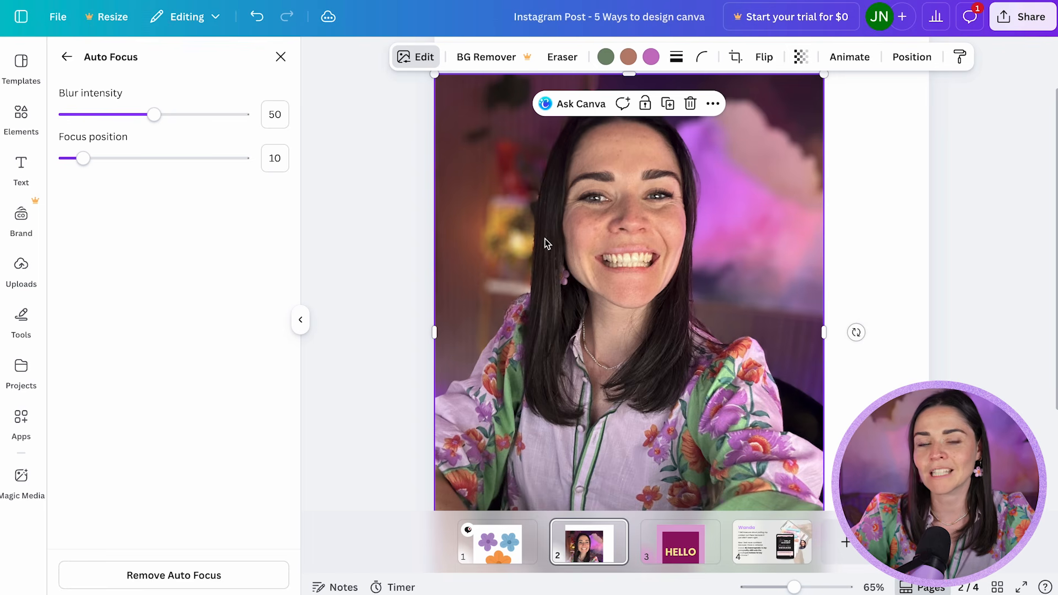
left_click_drag(154, 114, 94, 114)
left_click(67, 57)
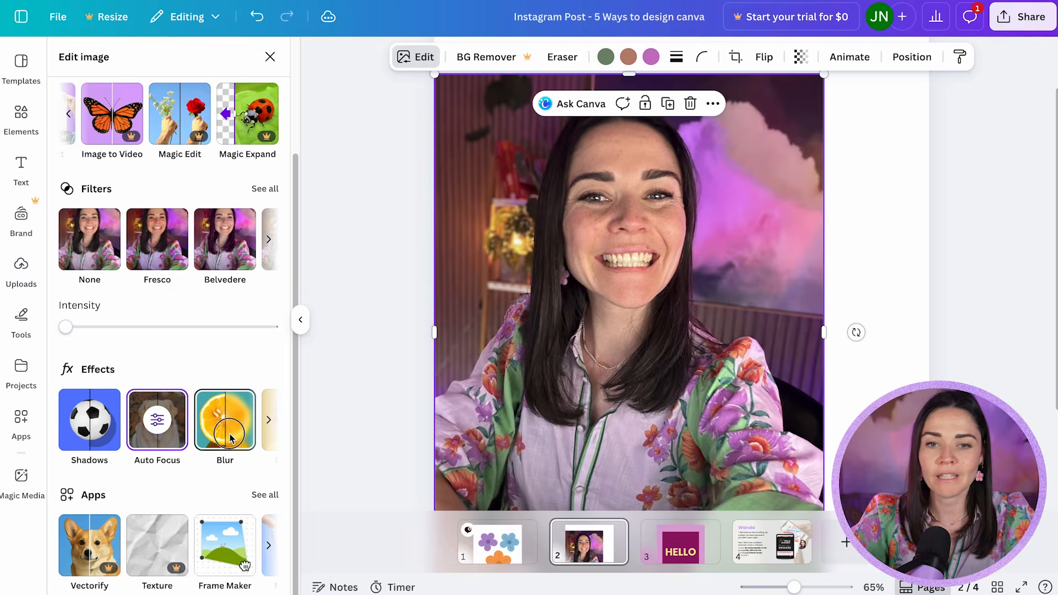
- Try the Blur effect on the whole image and with the brush over one eye, and remove all of the blur
left_click(226, 435)
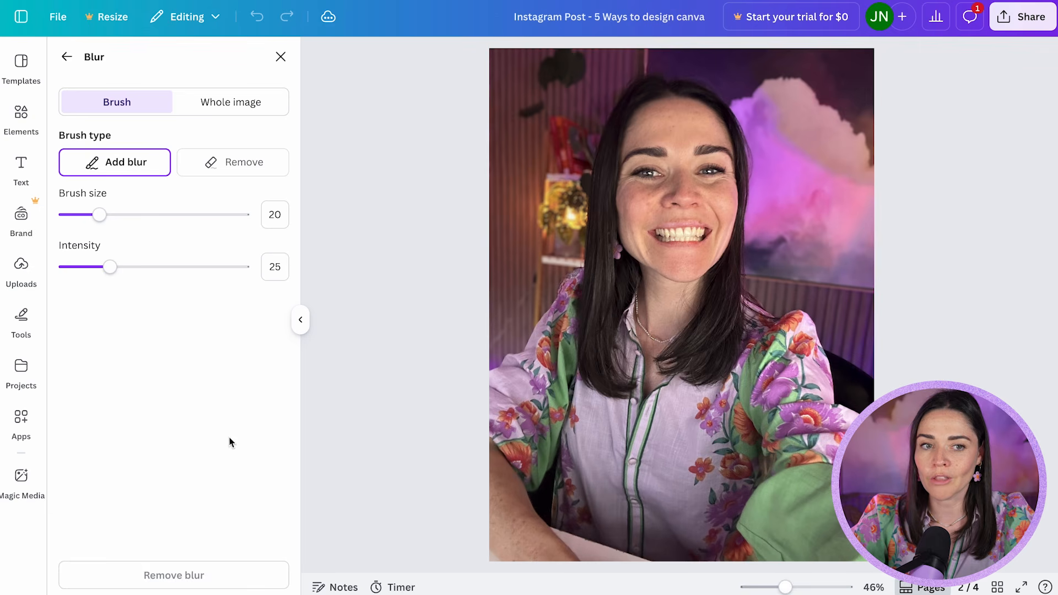
left_click(231, 103)
mouse_move(66, 165)
left_mouse_down()
mouse_move(146, 164)
mouse_move(66, 165)
left_mouse_up()
left_click(120, 105)
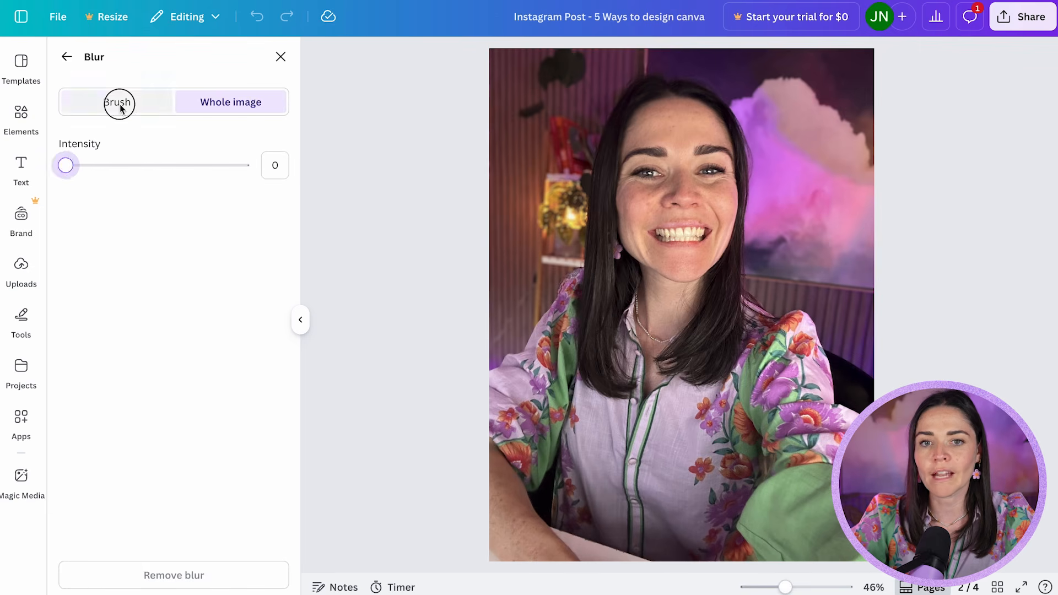
mouse_move(708, 172)
left_mouse_down()
mouse_move(642, 205)
mouse_move(652, 170)
left_mouse_up()
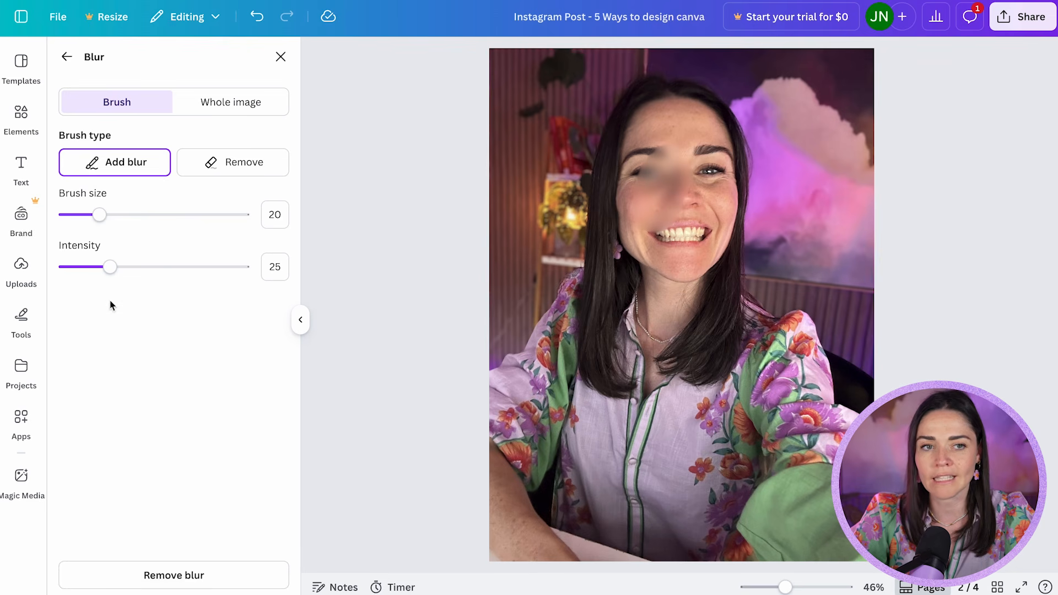
left_click(155, 574)
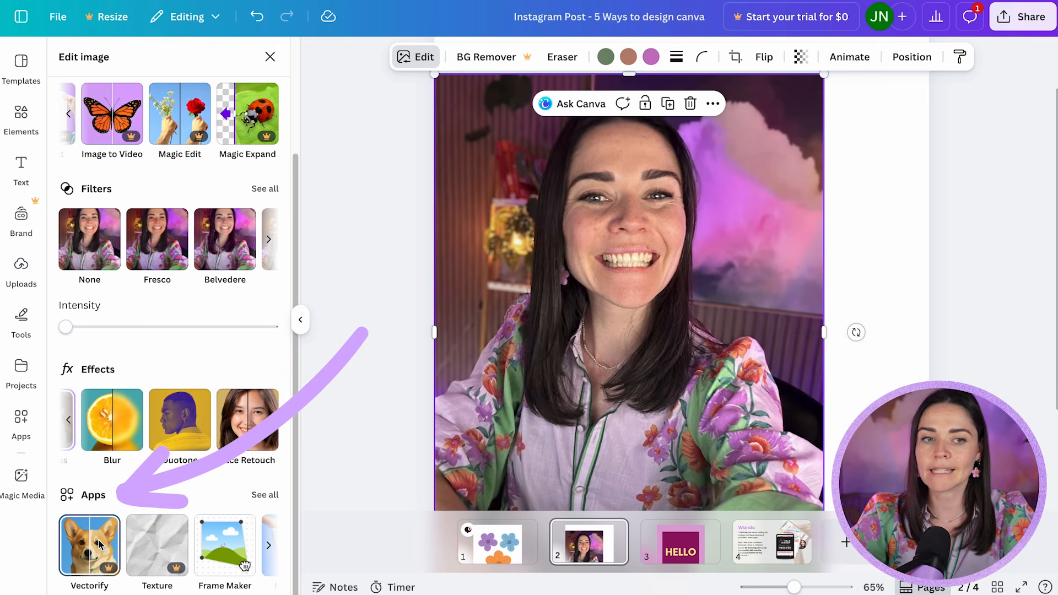
- Browse the available Canva apps, including the recommended and AI generation ones
left_click(24, 423)
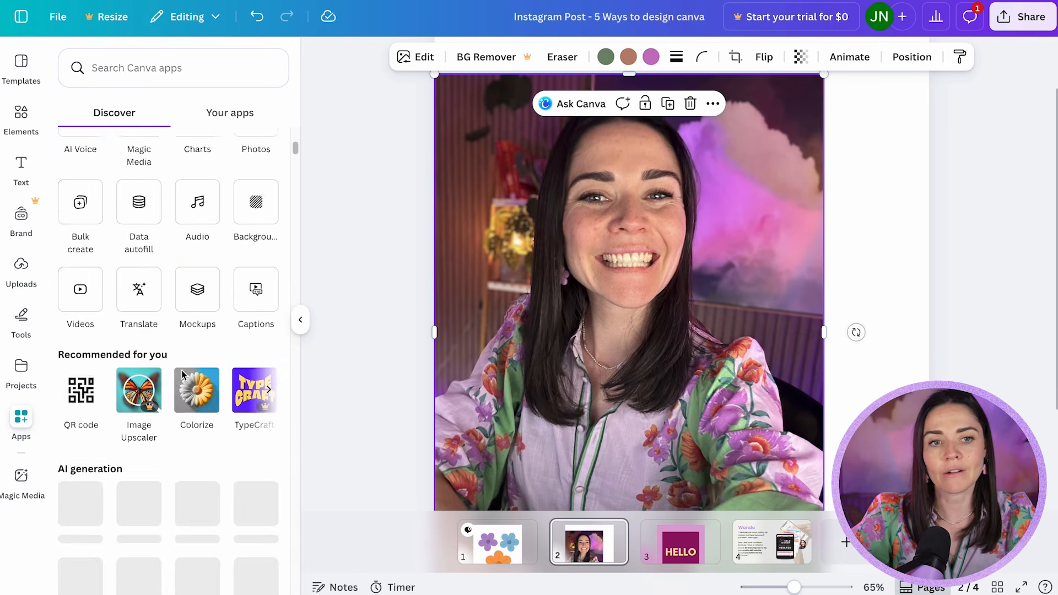
scroll(184, 375, "down", 2)
scroll(184, 376, "down", 10)
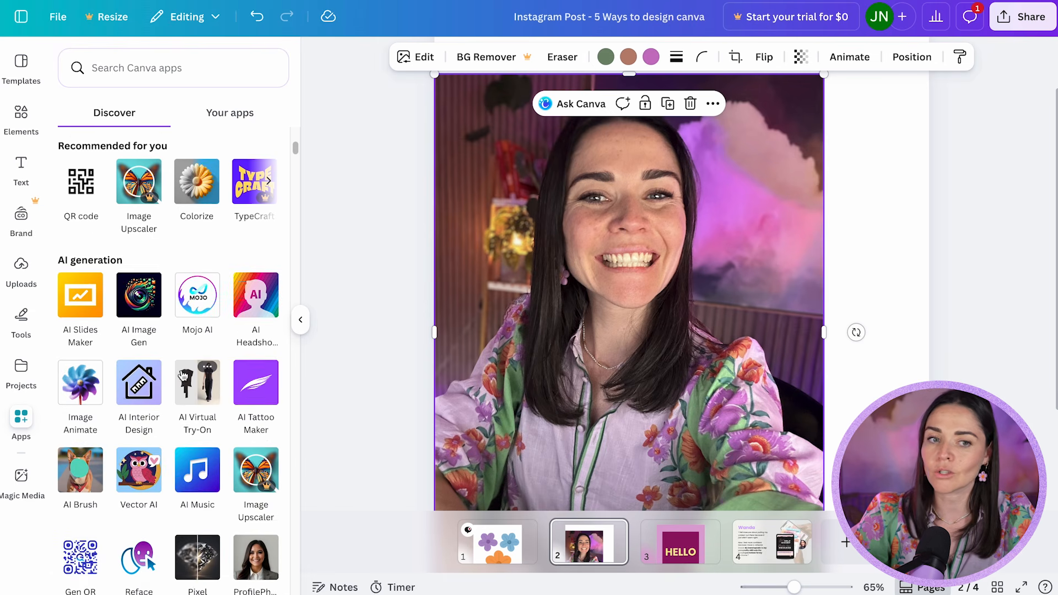
scroll(184, 376, "down", 3)
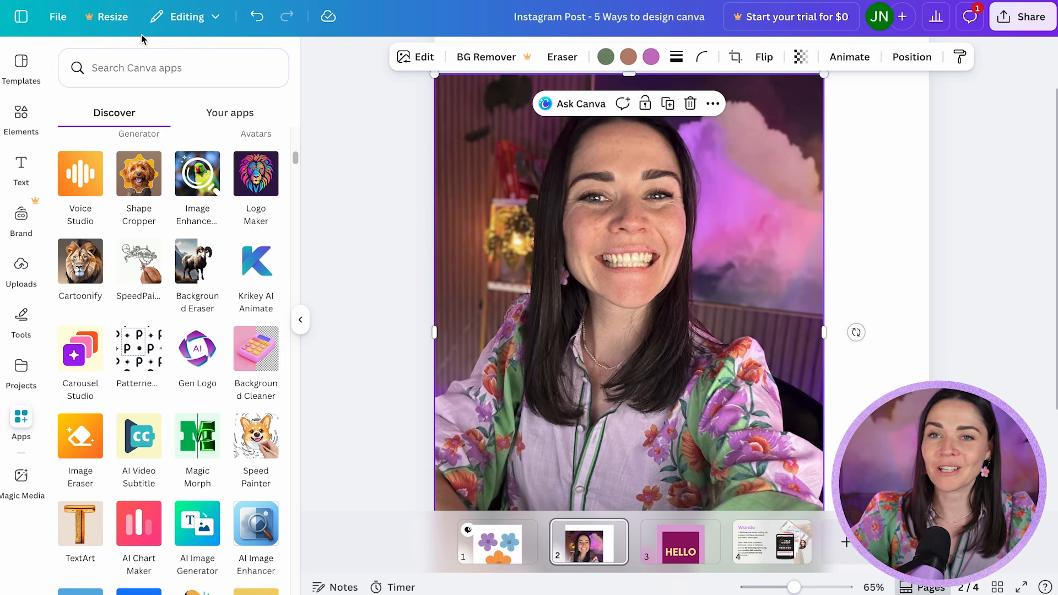
- Move the photo to the middle of the white page and deselect it
left_click_drag(497, 229, 548, 221)
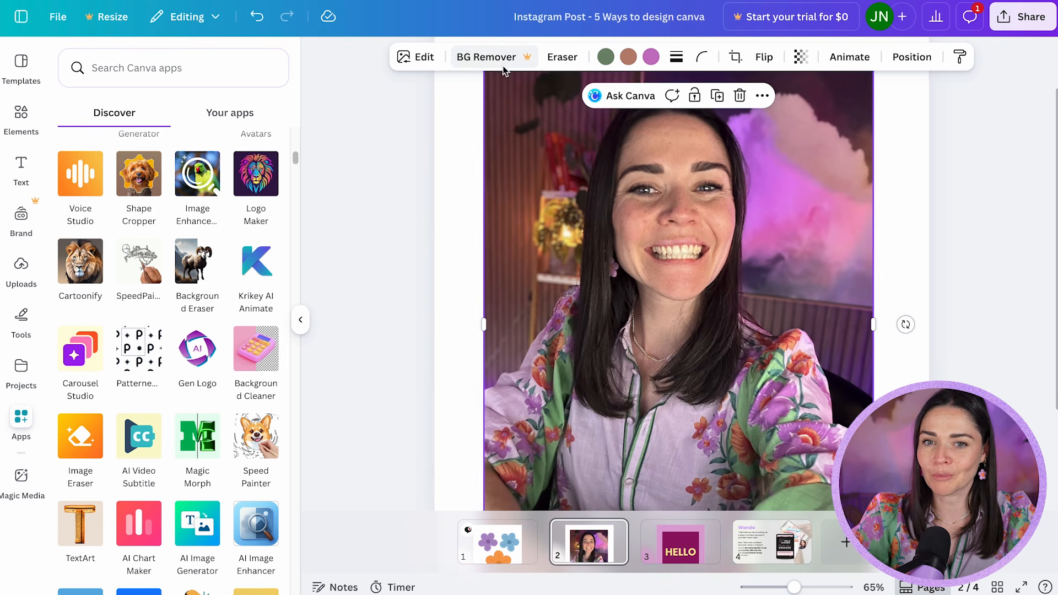
left_click(411, 162)
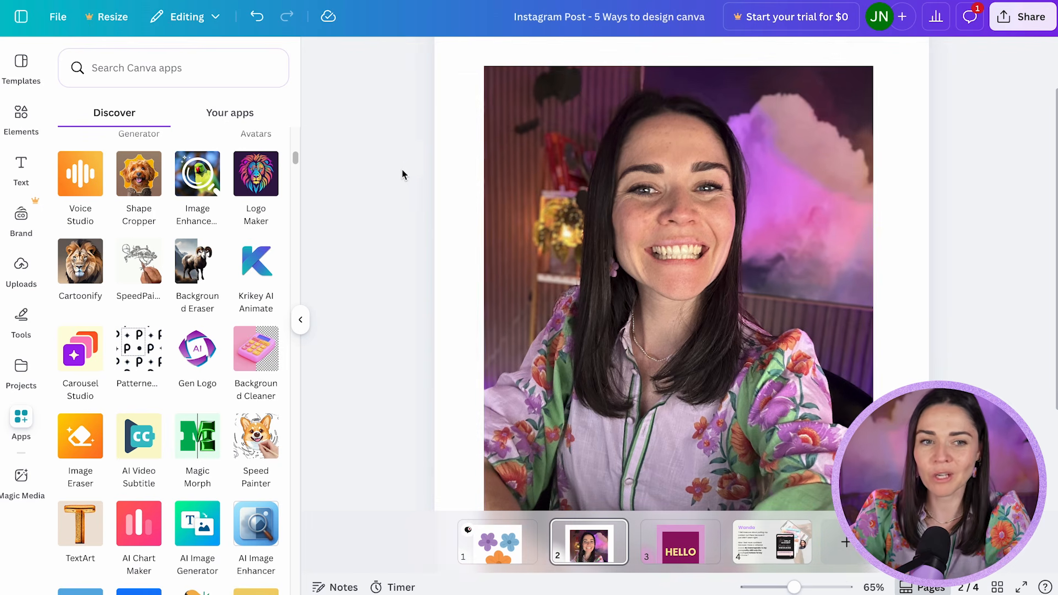
scroll(383, 193, "down", 3)
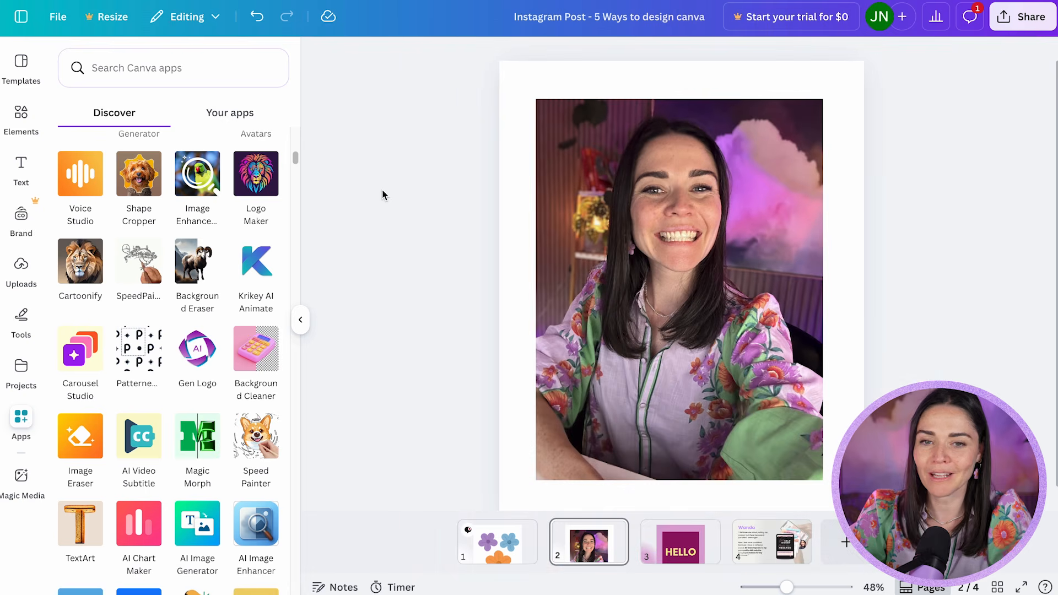
- Insert the number 1 frame from the Frames elements and place the photo inside it
left_click(20, 114)
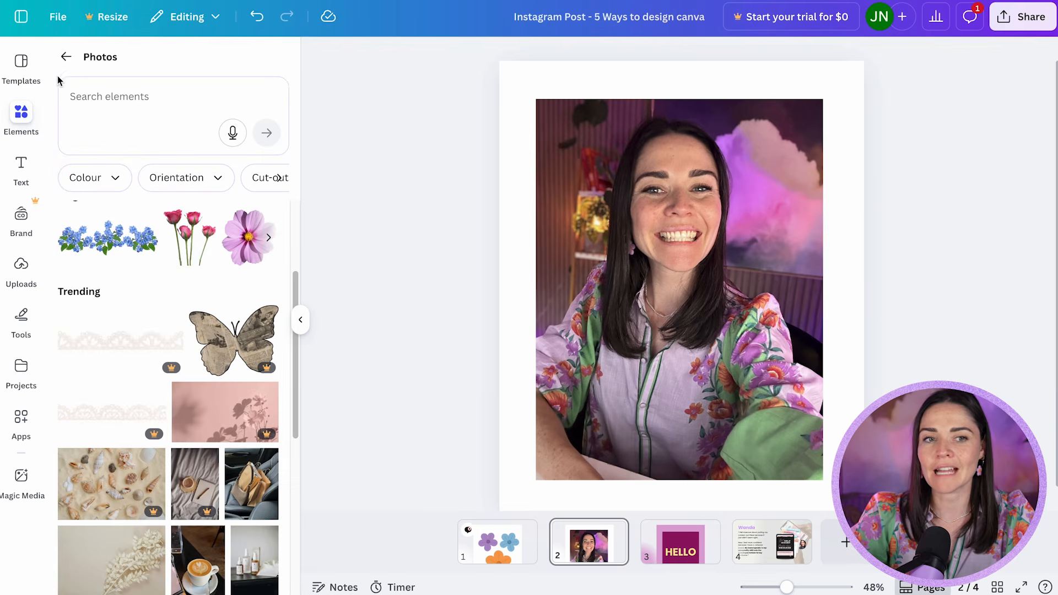
left_click(65, 58)
left_click(23, 130)
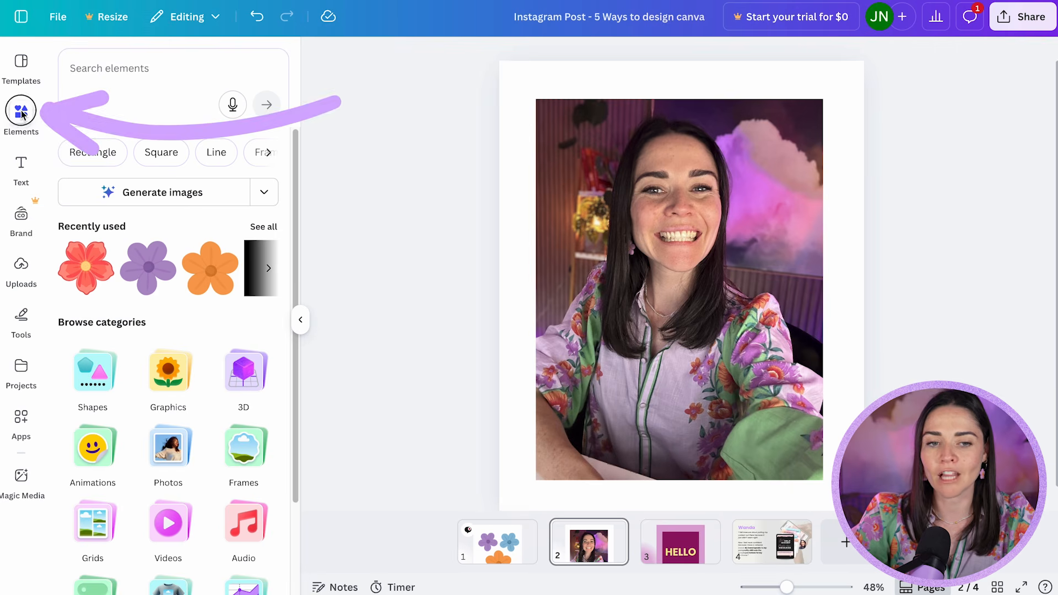
left_click(240, 462)
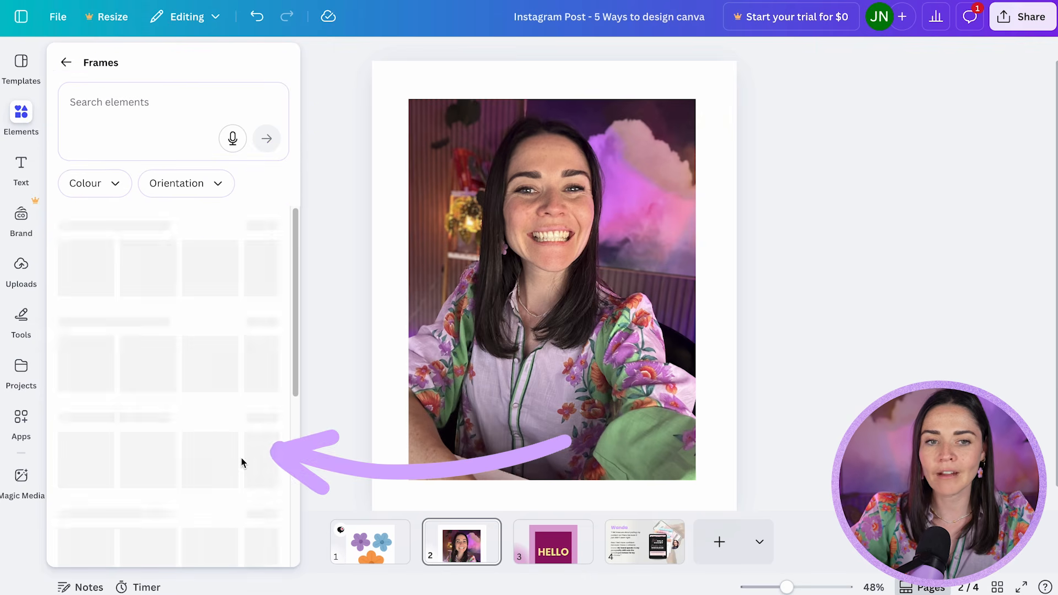
scroll(189, 278, "down", 3)
scroll(188, 278, "down", 2)
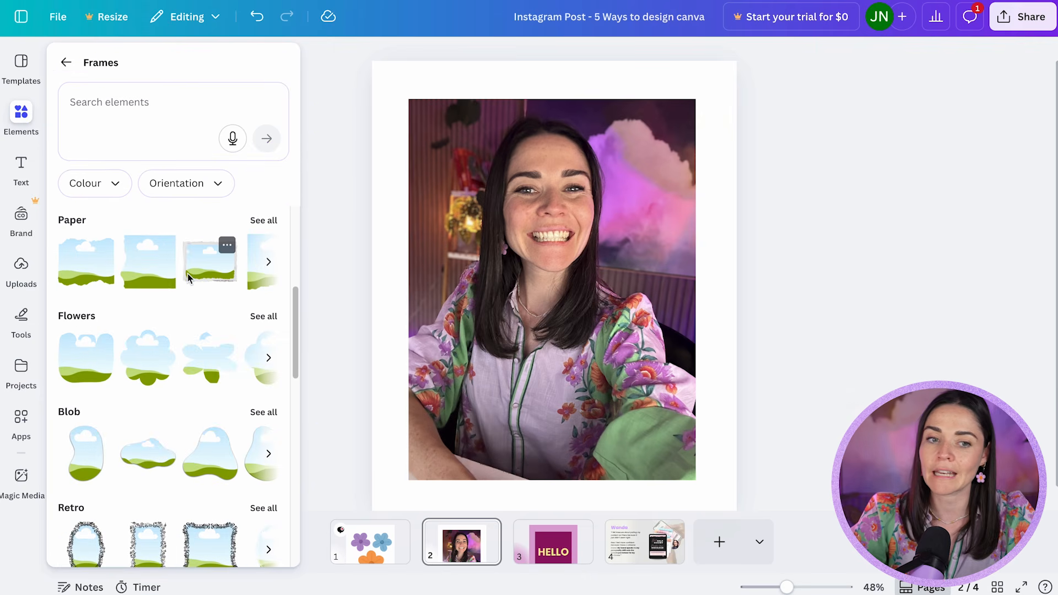
scroll(188, 279, "down", 6)
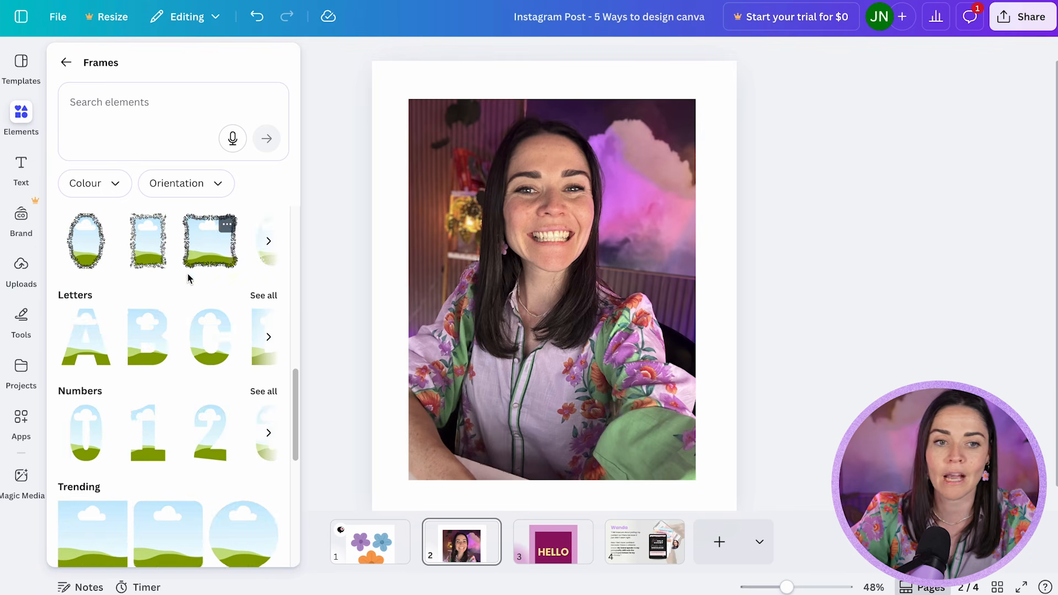
left_click(148, 366)
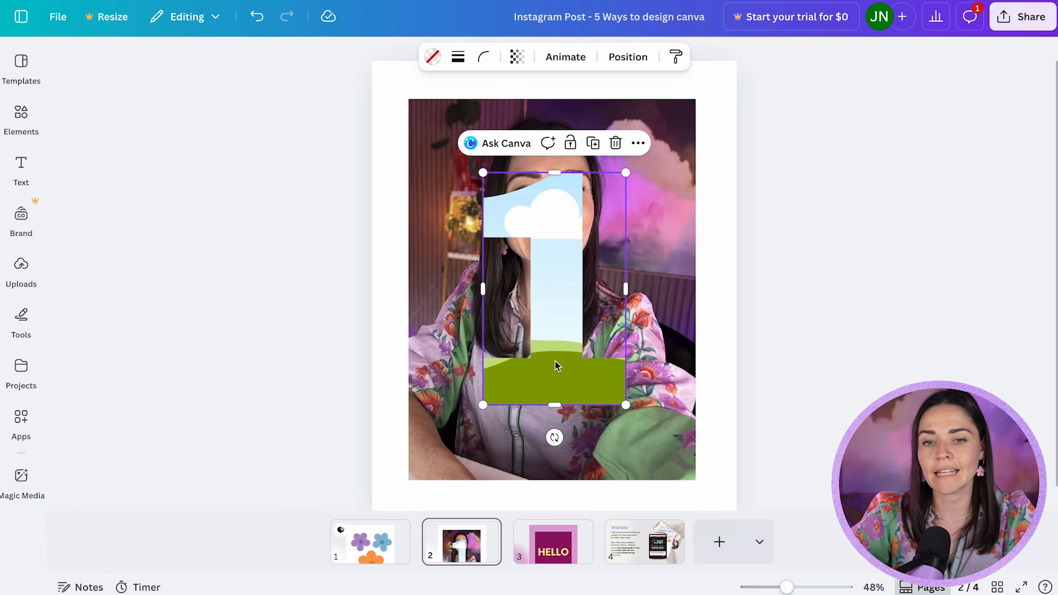
left_click_drag(556, 363, 677, 362)
left_click_drag(499, 238, 546, 218)
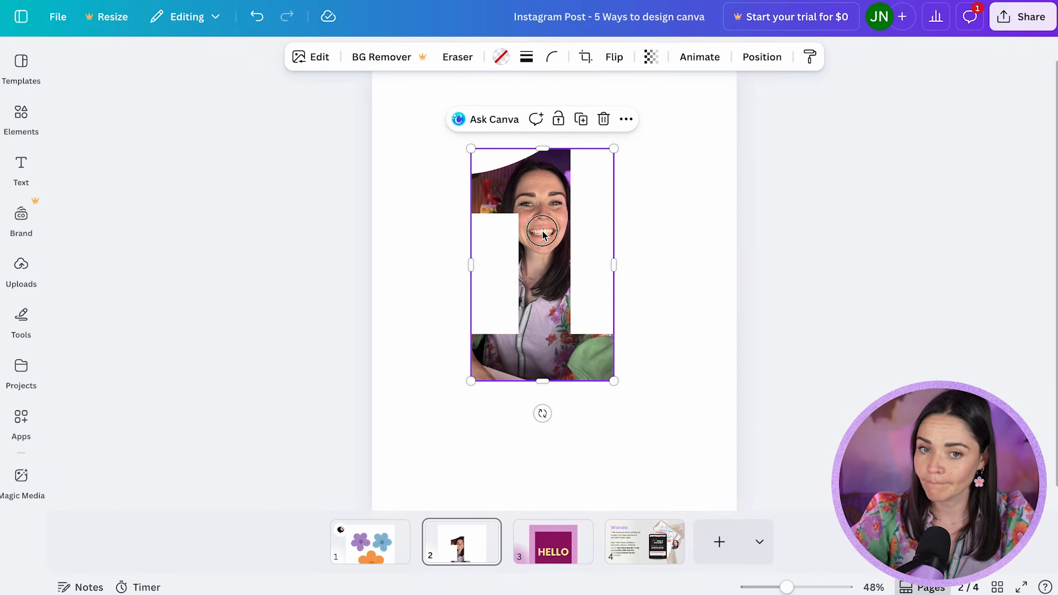
- Scale down and reposition the photo within the number 1 frame so that the face shows, and apply the crop
double_click(541, 227)
mouse_move(520, 205)
left_mouse_down()
mouse_move(503, 205)
mouse_move(535, 207)
left_mouse_up()
left_click_drag(470, 149, 519, 230)
left_click_drag(410, 93, 488, 184)
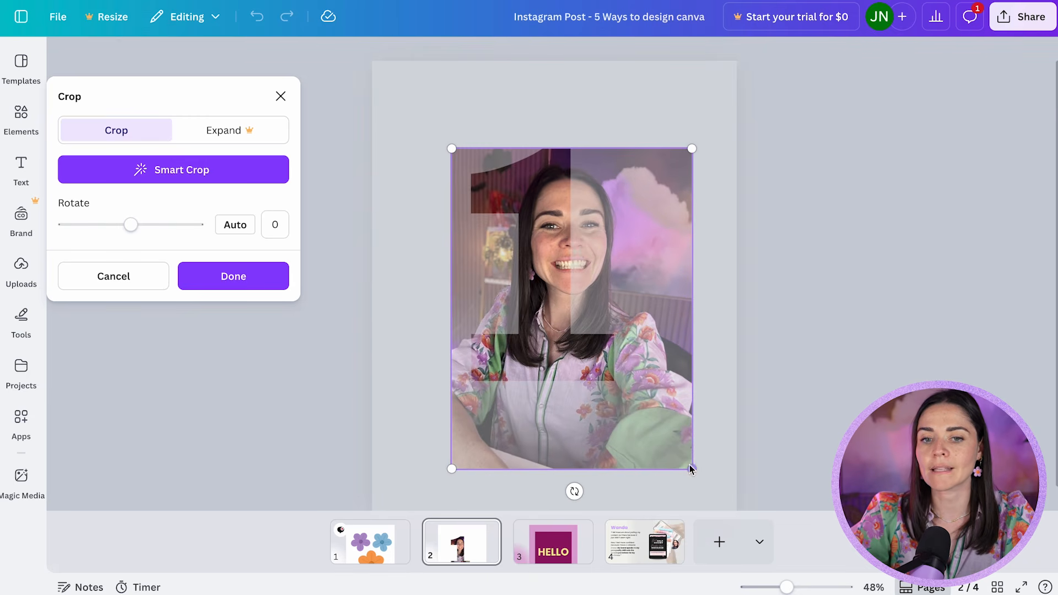
left_click_drag(691, 468, 626, 380)
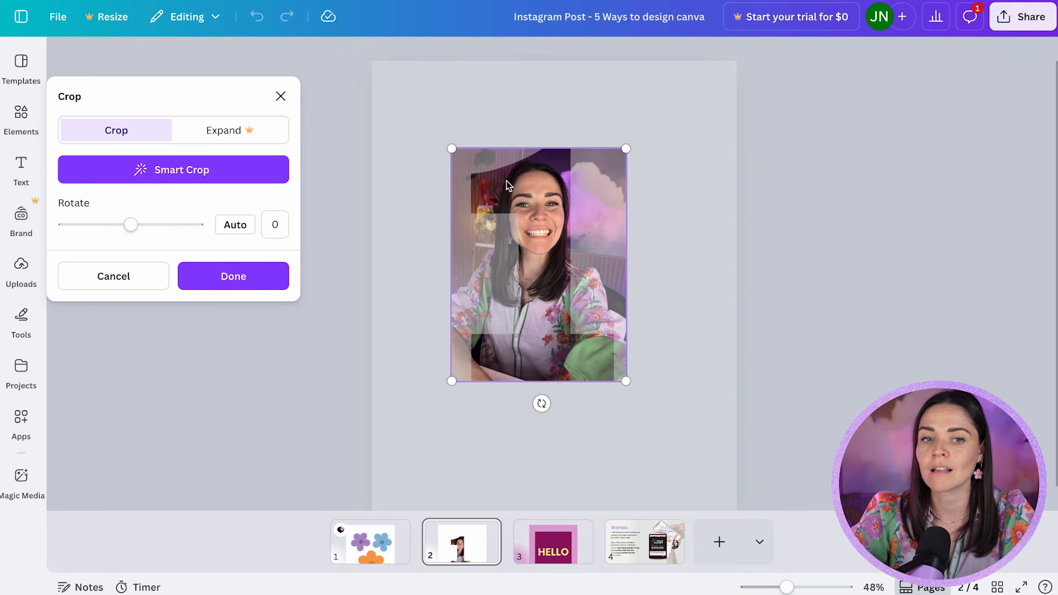
left_click(248, 275)
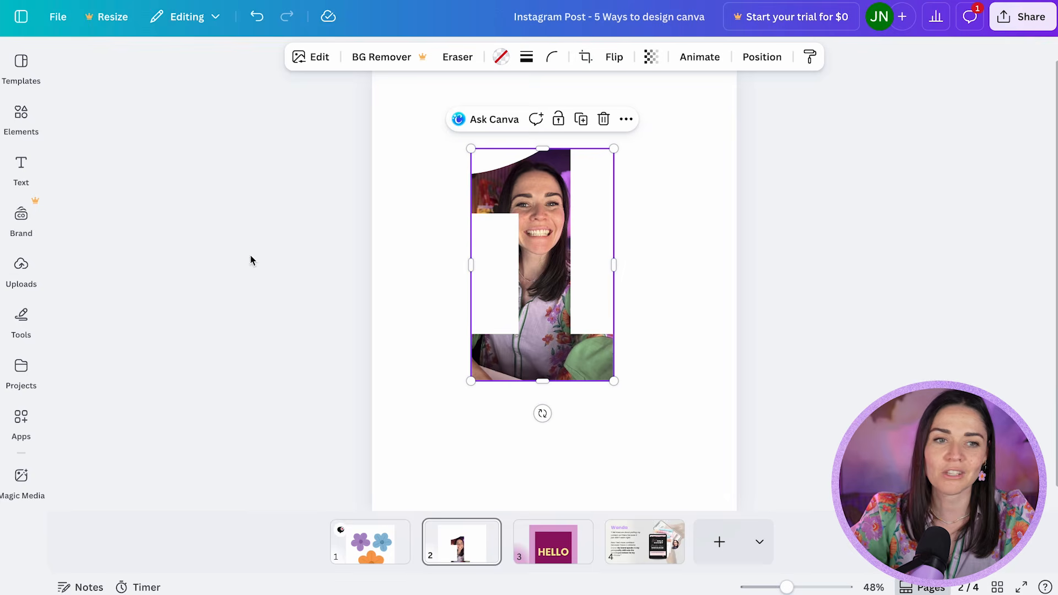
left_click(17, 126)
scroll(208, 349, "down", 10)
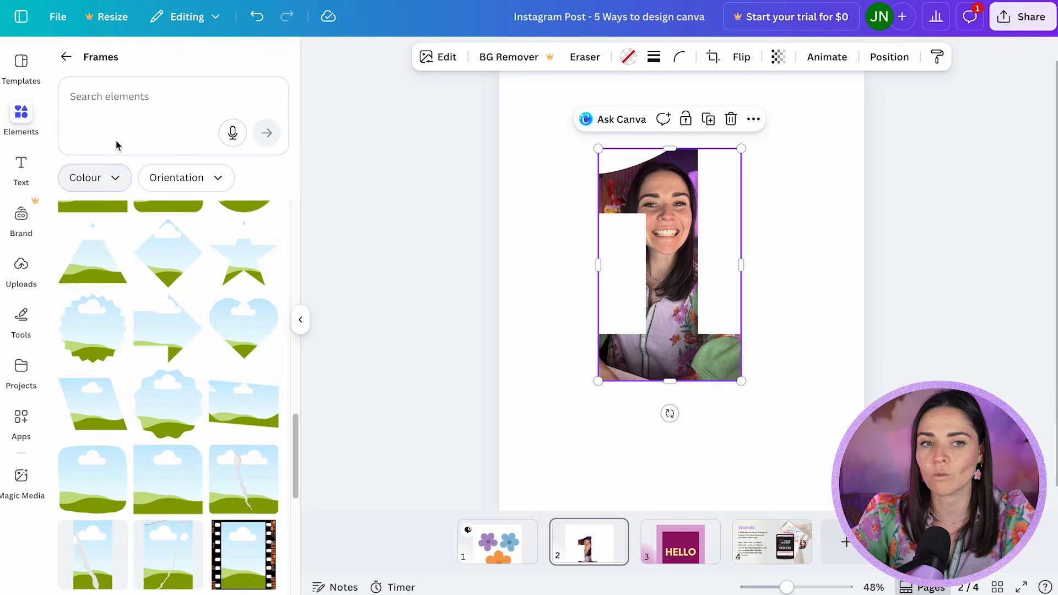
left_click(135, 107)
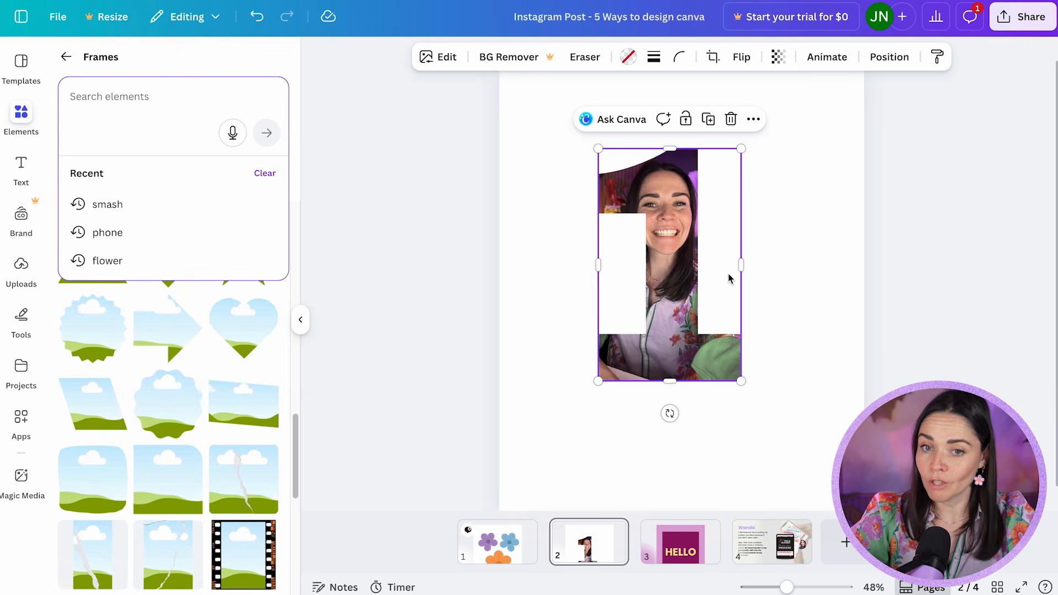
- Detach the photo from the number 1 frame
left_click(669, 284)
right_click(663, 190)
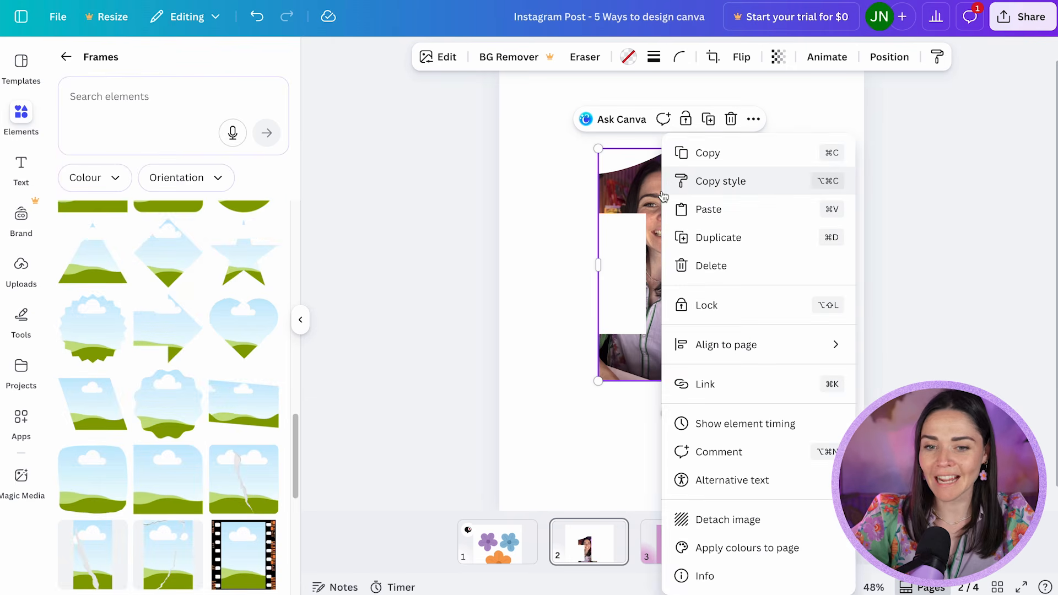
left_click(724, 520)
- Remove the empty number 1 frame and move the detached photo back to the middle of the page
left_click_drag(690, 358, 672, 329)
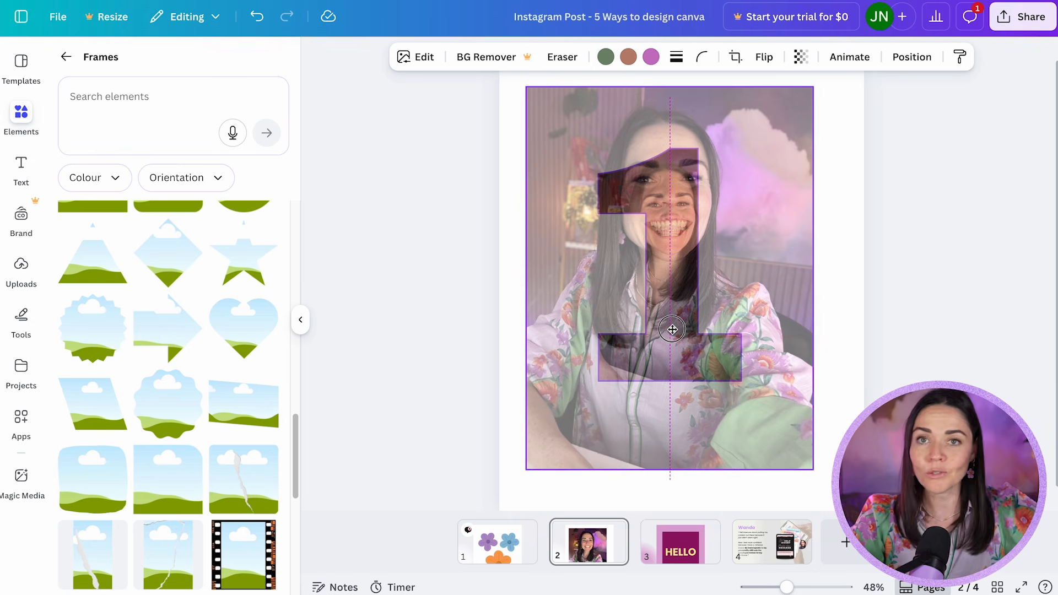
left_click_drag(672, 329, 808, 317)
left_click(657, 280)
left_click_drag(657, 281, 590, 283)
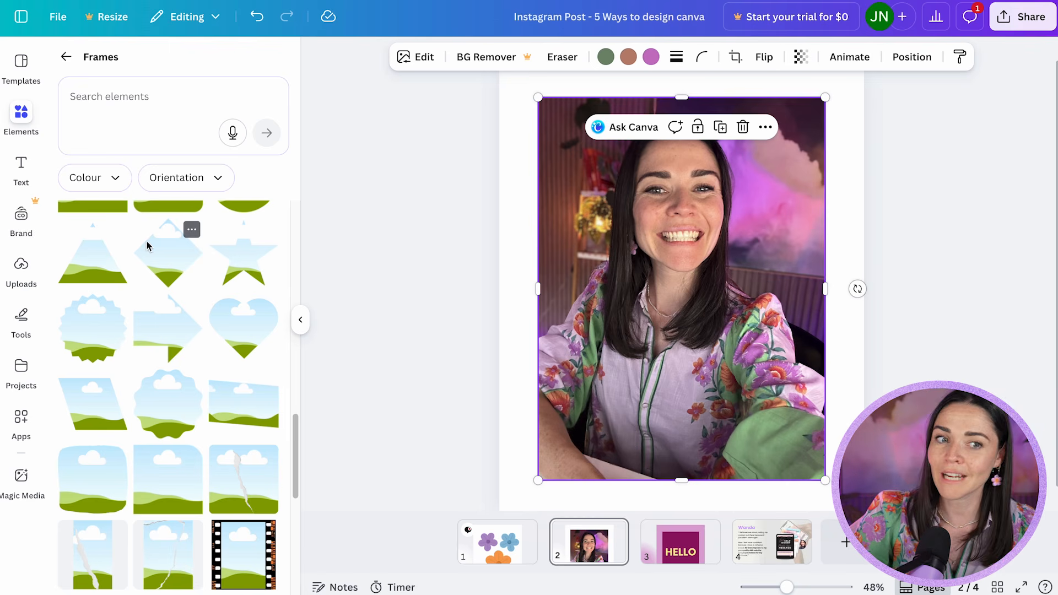
- Search the Canva apps for "background remover"
left_click(21, 417)
left_click(127, 72)
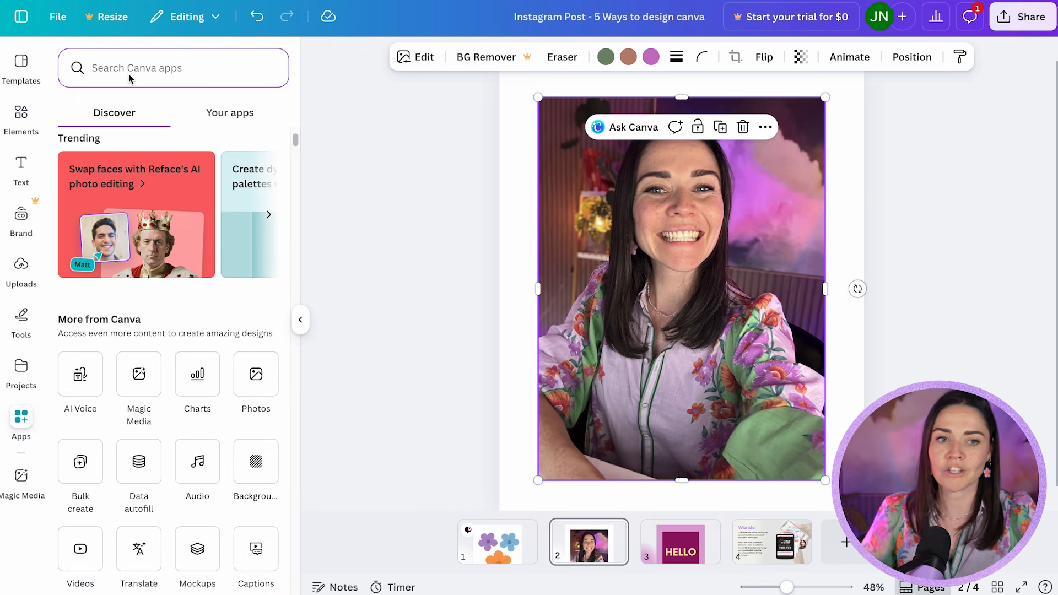
type("=a")
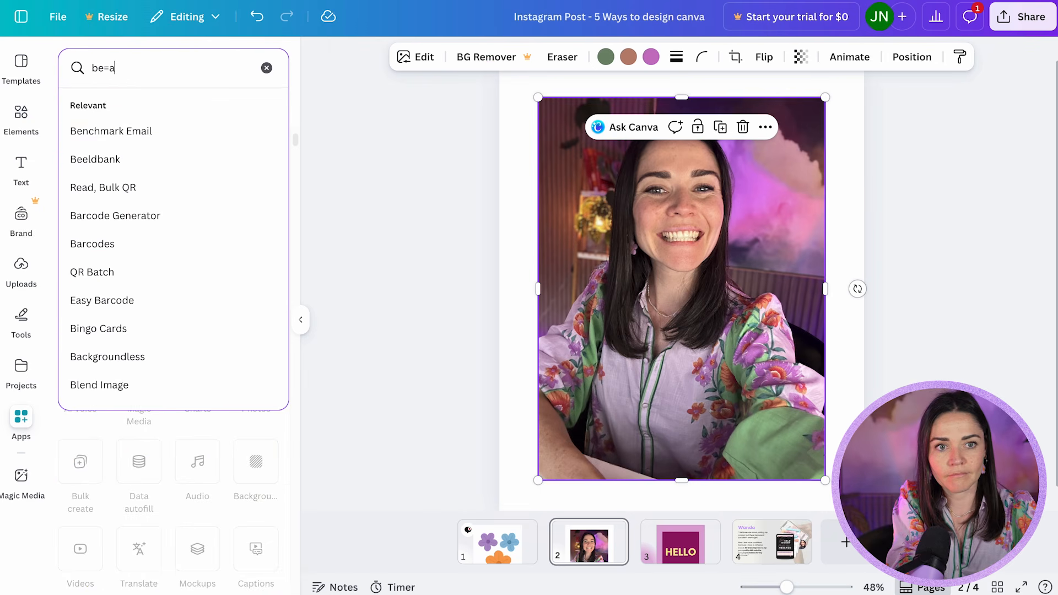
type("ackground remover")
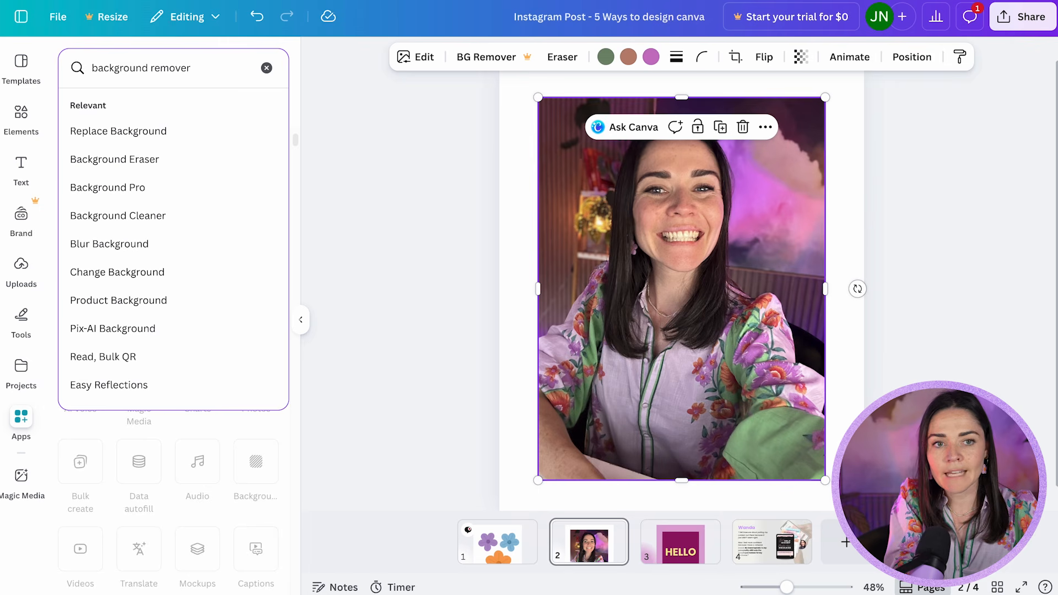
key("Return")
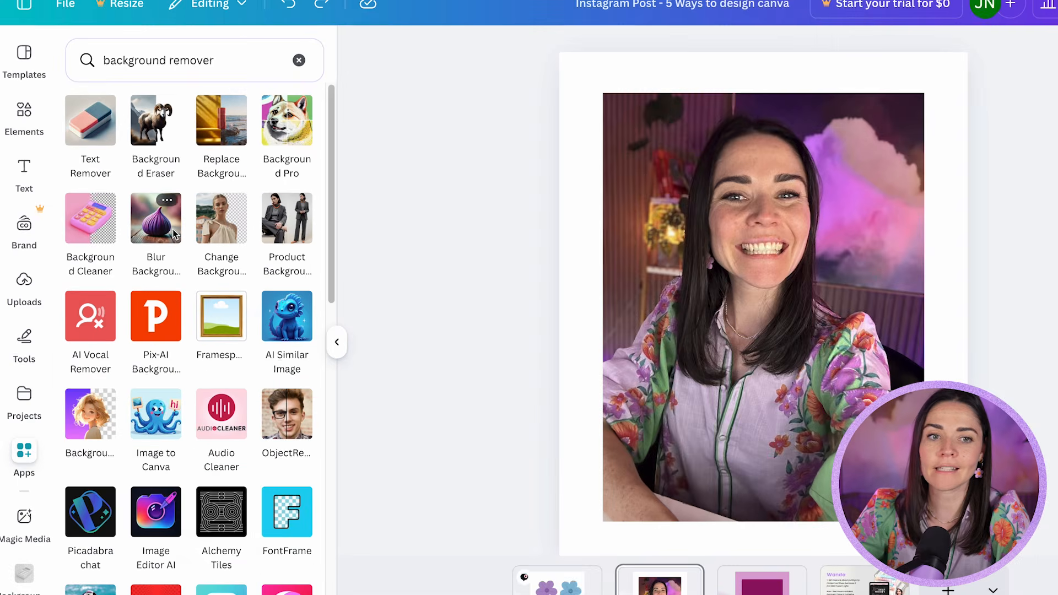
- Erase the background of the photo on the page with the Background Cleaner app
left_click(111, 226)
left_click(715, 202)
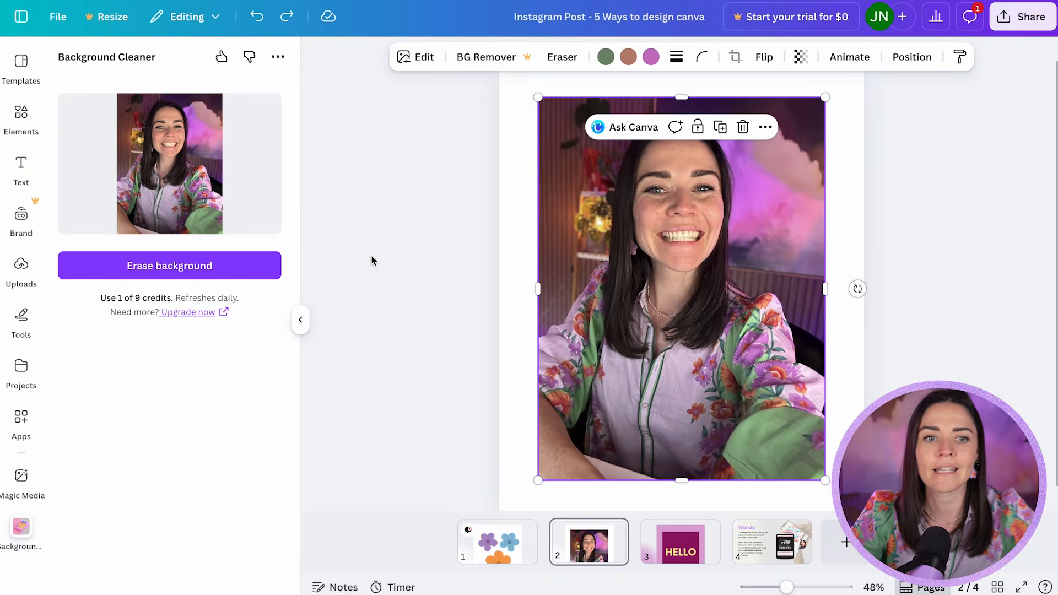
left_click(230, 273)
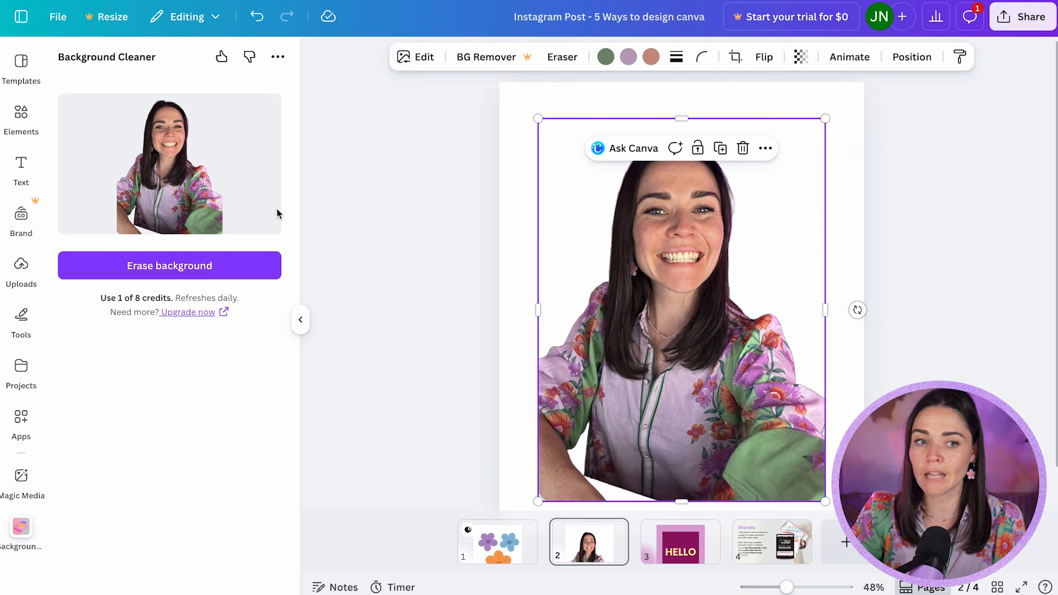
- Add the newest background-free photo from the uploads to the page, shift it aside, and delete the earlier cutout behind it
left_click(22, 266)
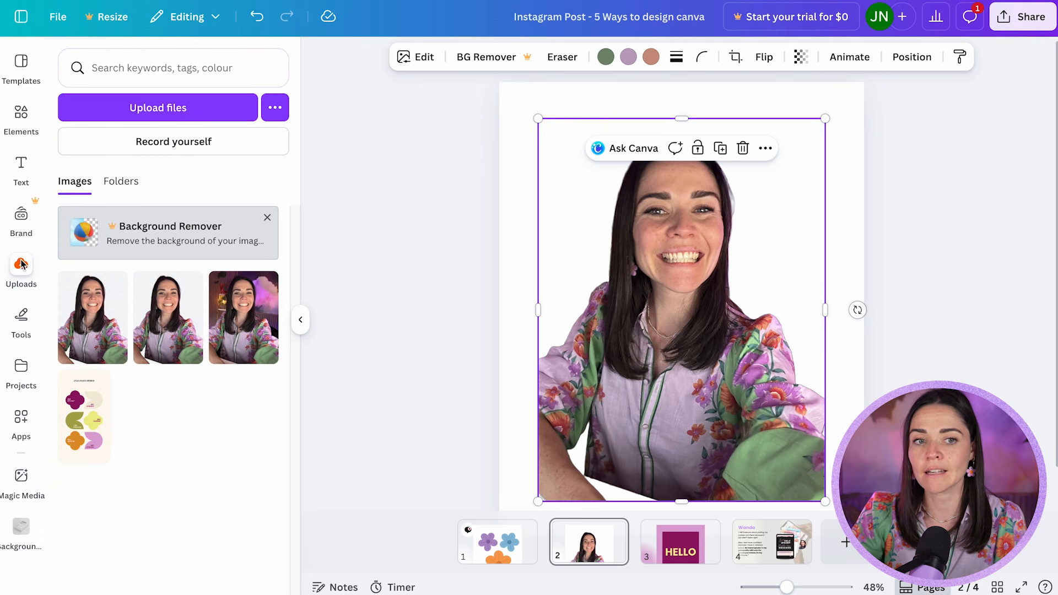
left_click(90, 333)
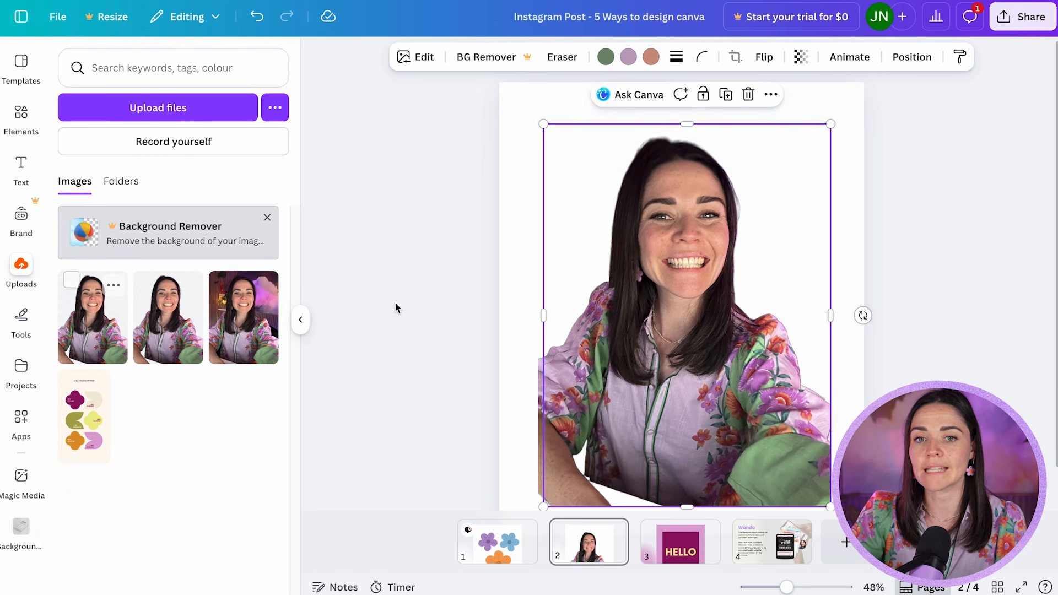
left_click_drag(711, 337, 709, 334)
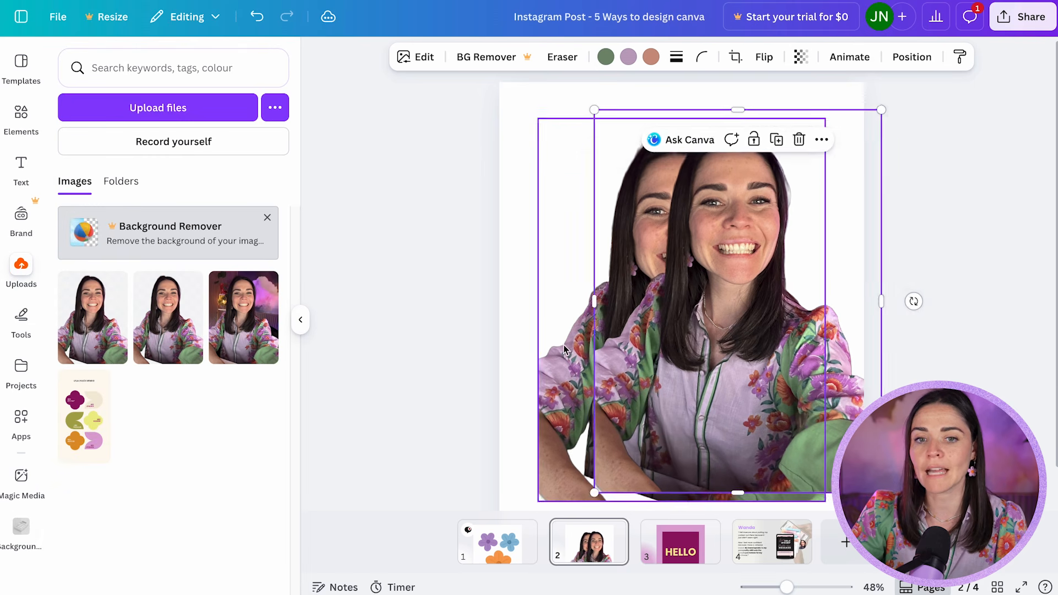
left_click(547, 348)
key("Delete")
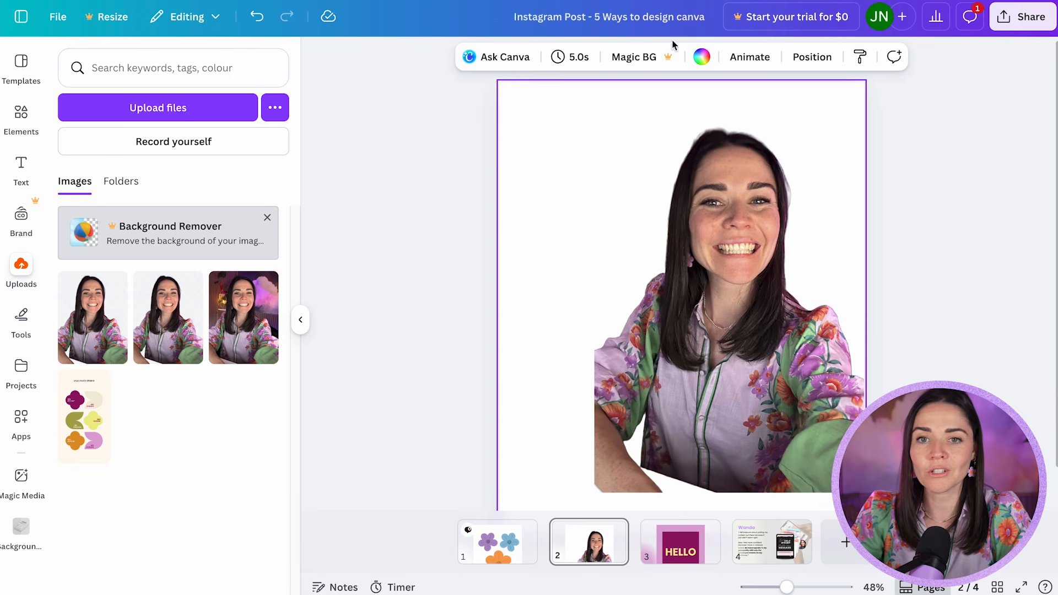
- Give the page a light purple background colour and move the cutout photo back to the middle
left_click(702, 56)
left_click(201, 192)
left_click_drag(758, 335, 717, 352)
left_click(942, 283)
left_click_drag(718, 305, 705, 284)
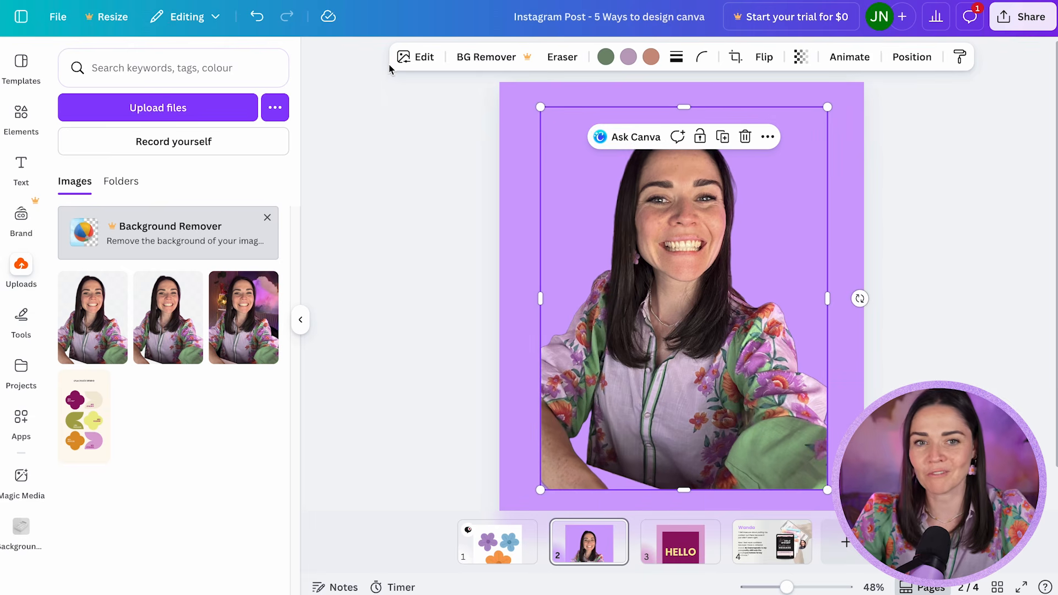
- Adjust the cutout photo by setting its brightness to 8 and its vibrance to 25
left_click(426, 62)
left_click(146, 180)
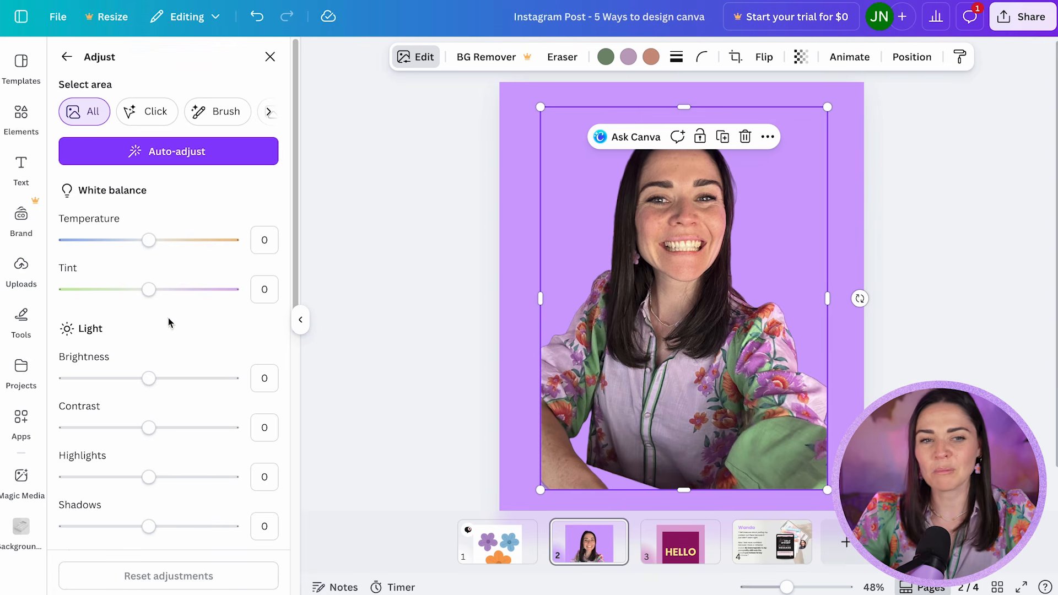
left_click(149, 378)
scroll(162, 358, "down", 9)
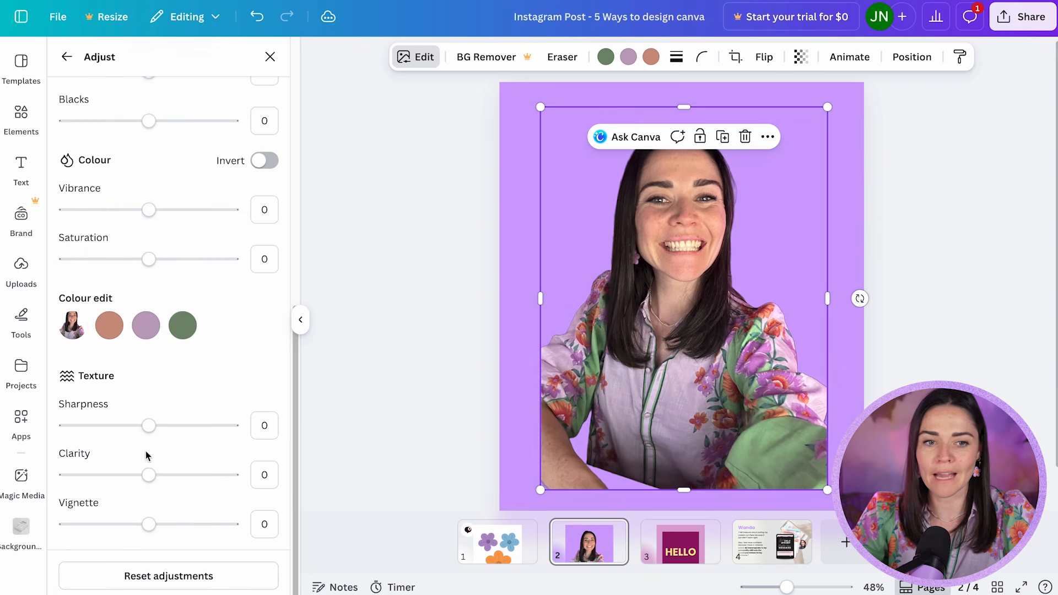
left_click_drag(148, 475, 170, 483)
scroll(165, 418, "up", 5)
- Fine-tune the cutout photo's position around the middle of the purple page and leave it deselected
left_click_drag(715, 307, 712, 324)
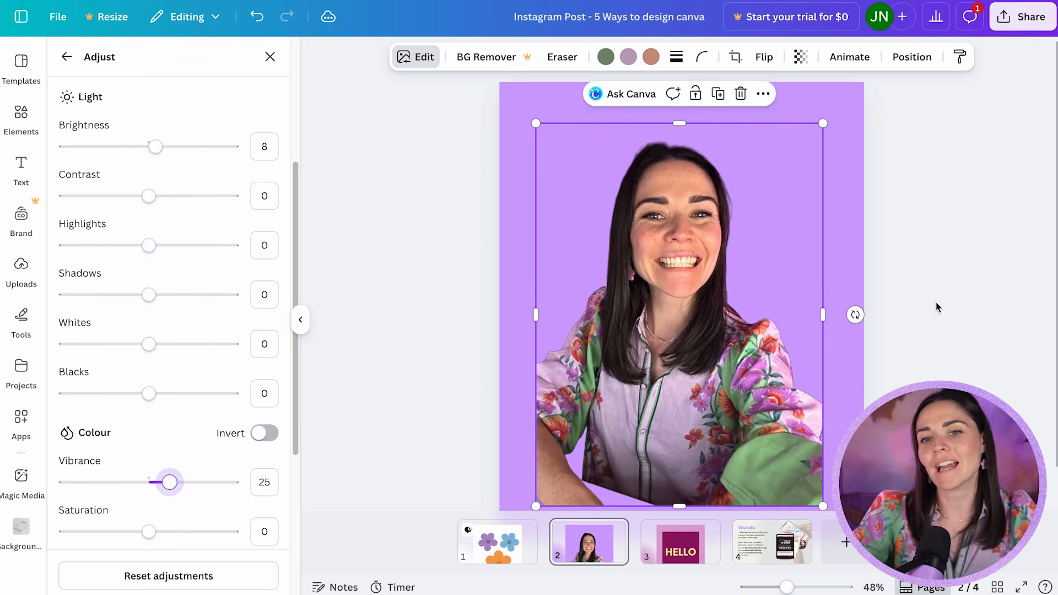
left_click(936, 304)
left_click_drag(732, 393, 736, 388)
left_click(966, 324)
left_click_drag(696, 327, 701, 318)
left_click(914, 379)
left_click_drag(708, 356, 704, 355)
left_click(919, 366)
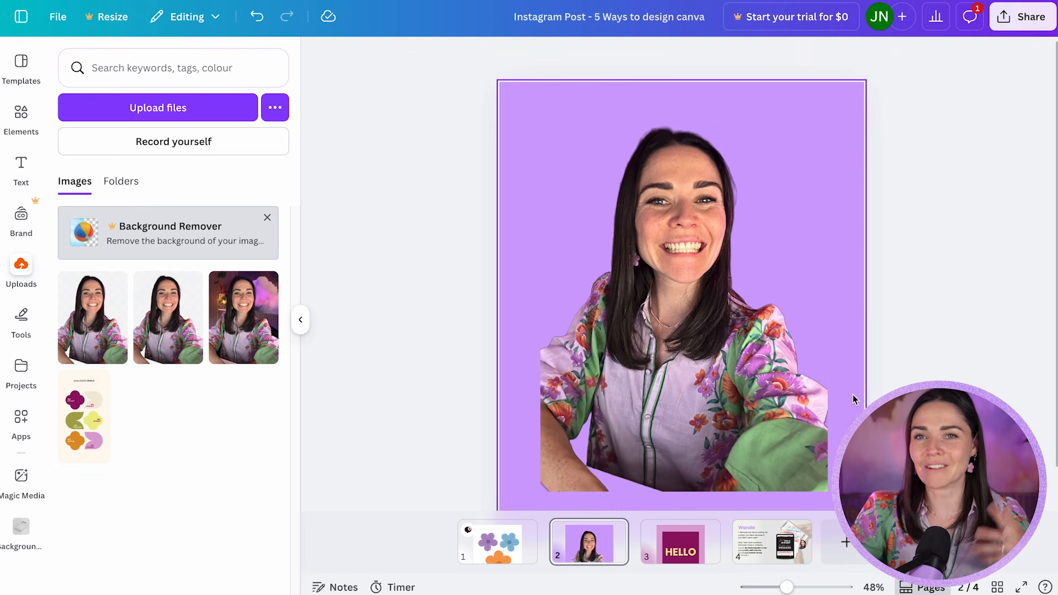